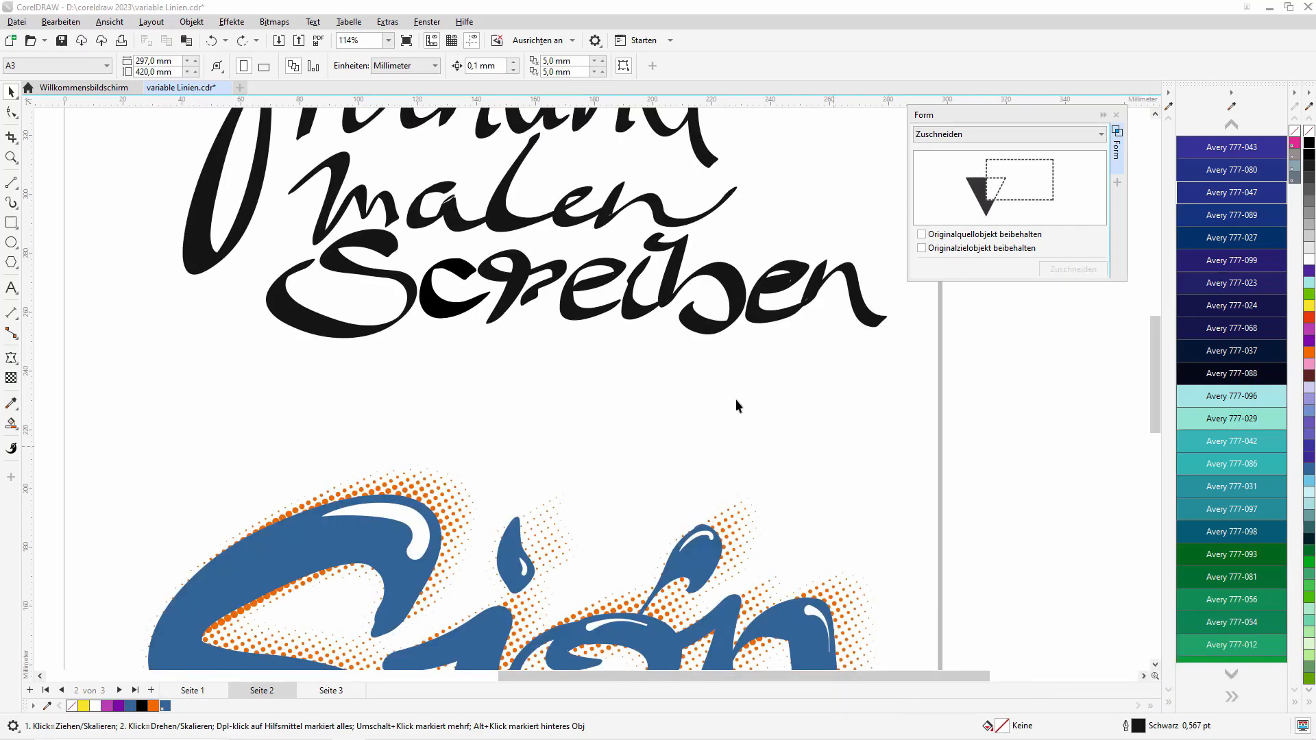
# - Draw a horizontal line about 66 mm long in the blank area between the handwritten text and the Sign lettering
pyautogui.doubleClick(11, 157)
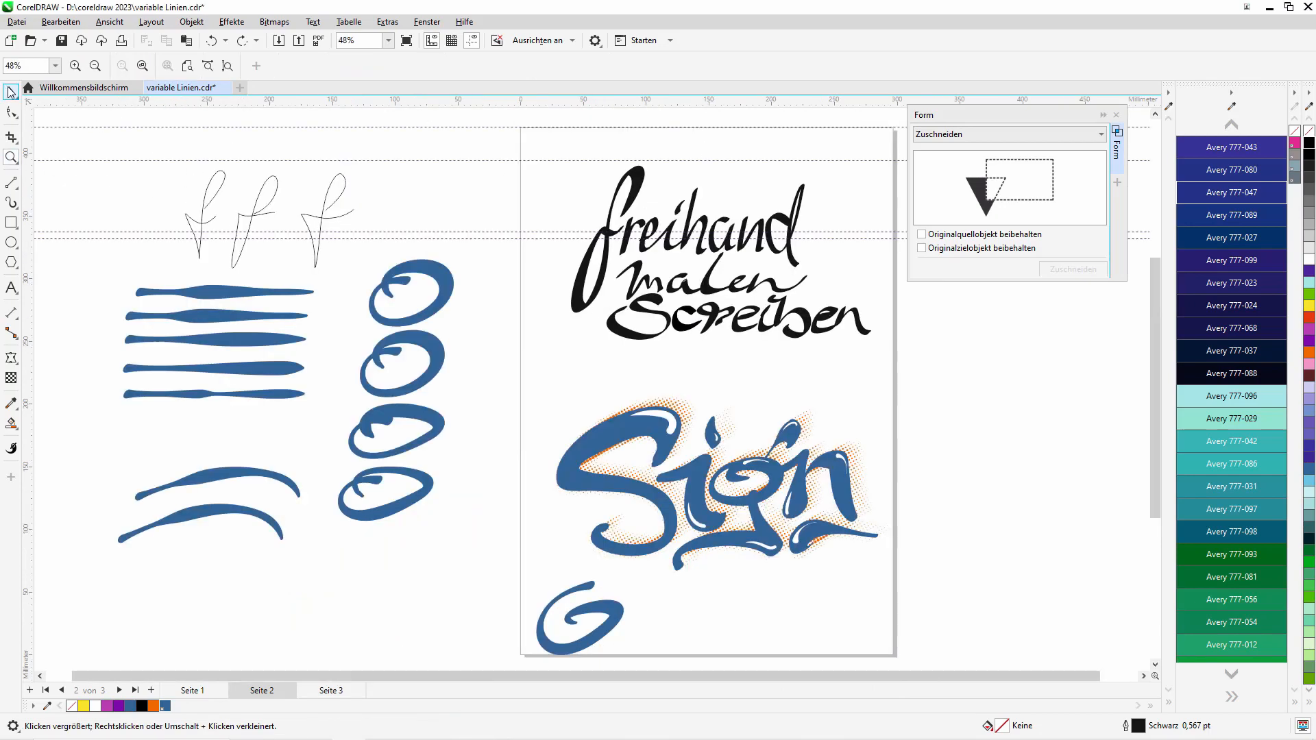
pyautogui.click(11, 91)
pyautogui.click(11, 157)
pyautogui.moveTo(538, 259); pyautogui.dragTo(872, 475)
pyautogui.click(11, 182)
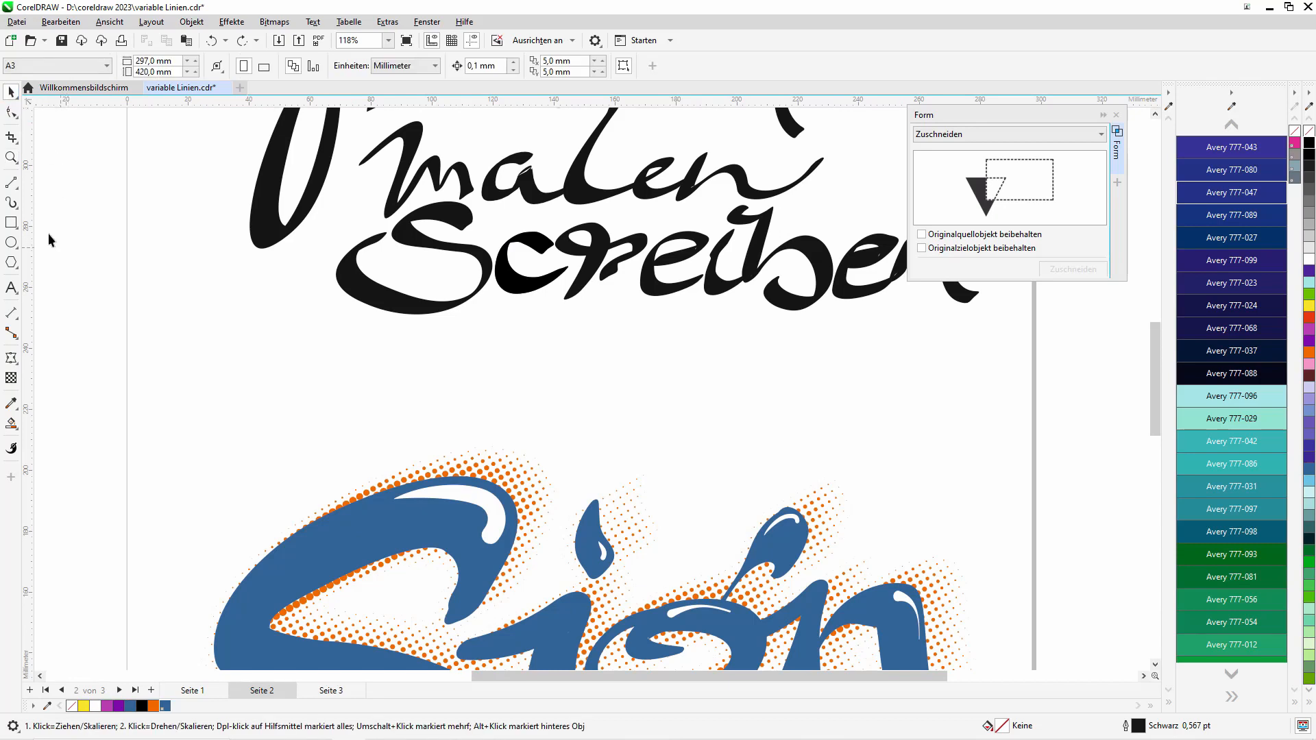
pyautogui.moveTo(192, 357); pyautogui.dragTo(403, 356)
pyautogui.click(14, 91)
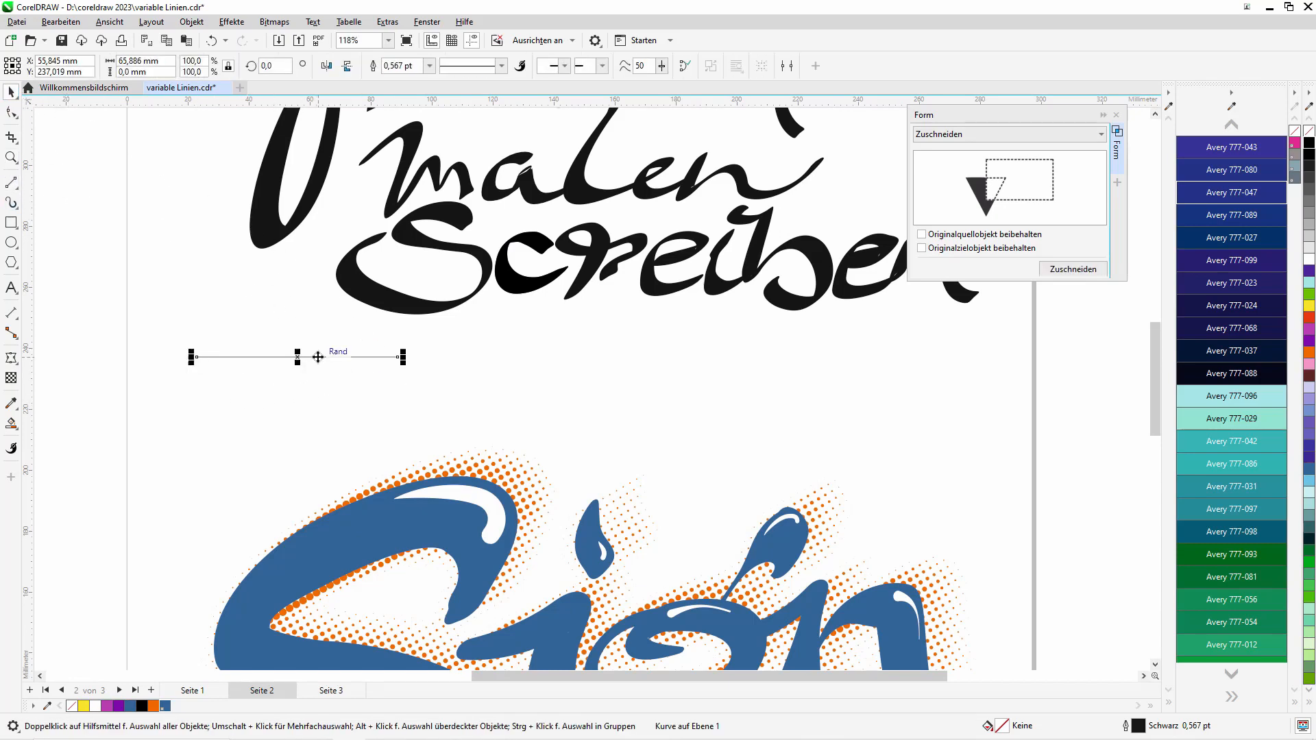
pyautogui.moveTo(300, 357); pyautogui.dragTo(302, 365)
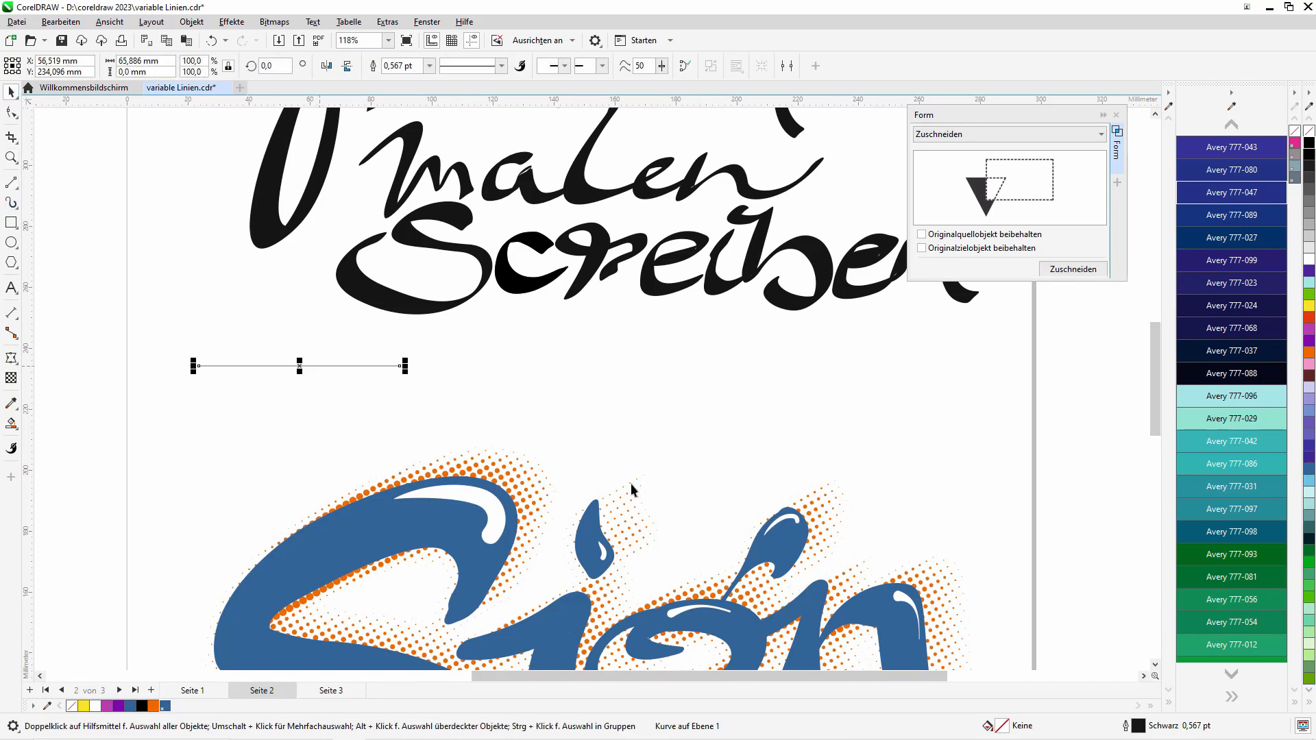
# - Set the line's outline width to 2.0 pt in the outline pen settings (Umrissstift)
pyautogui.doubleClick(1177, 728)
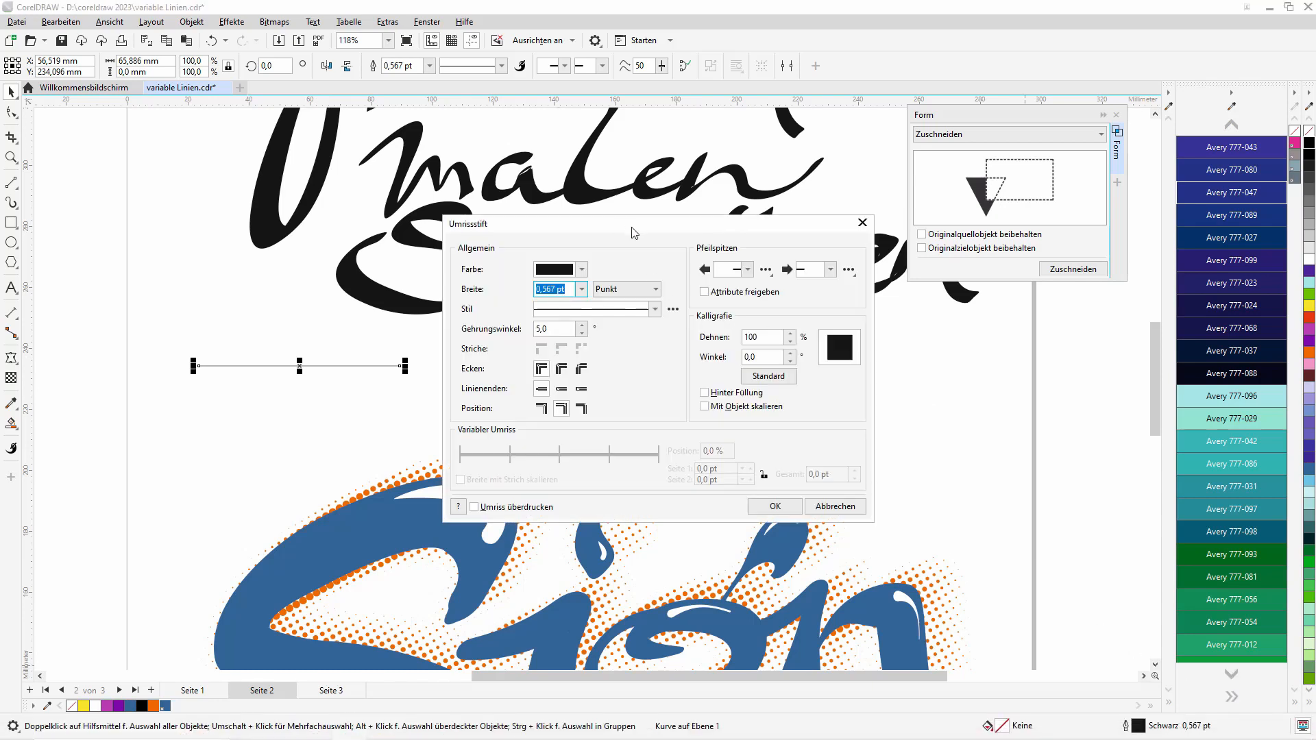
pyautogui.moveTo(632, 233); pyautogui.dragTo(623, 226)
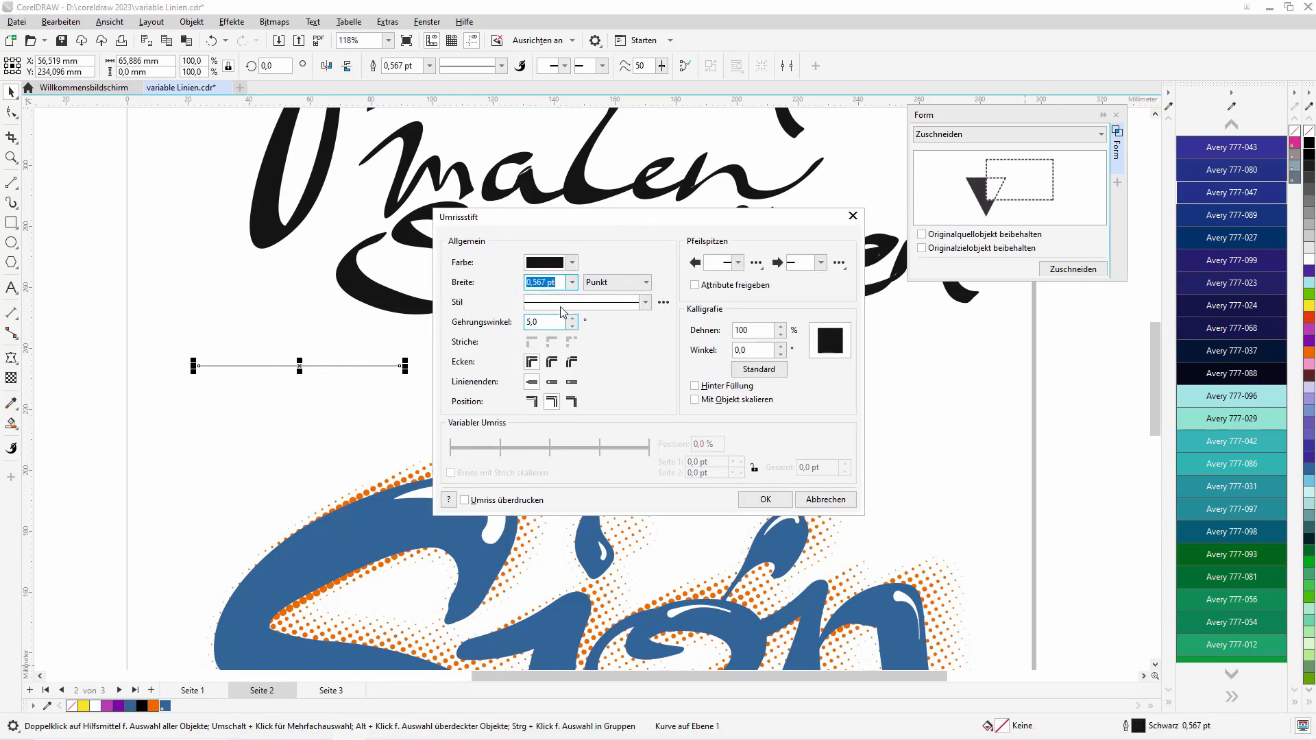
pyautogui.click(571, 282)
pyautogui.click(554, 367)
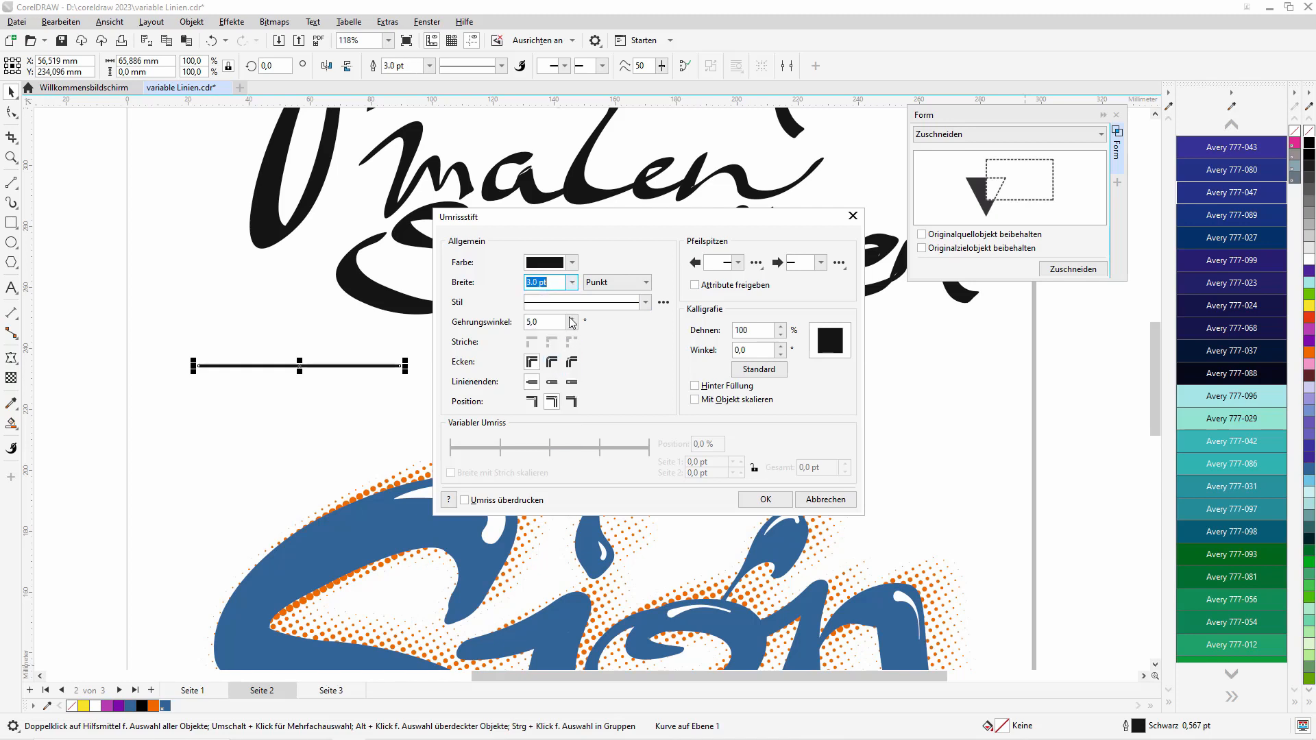
pyautogui.click(571, 282)
pyautogui.click(554, 358)
# - Give the line round caps and corners and a calligraphic nib with 38% stretch and a -48.8° angle
pyautogui.click(553, 381)
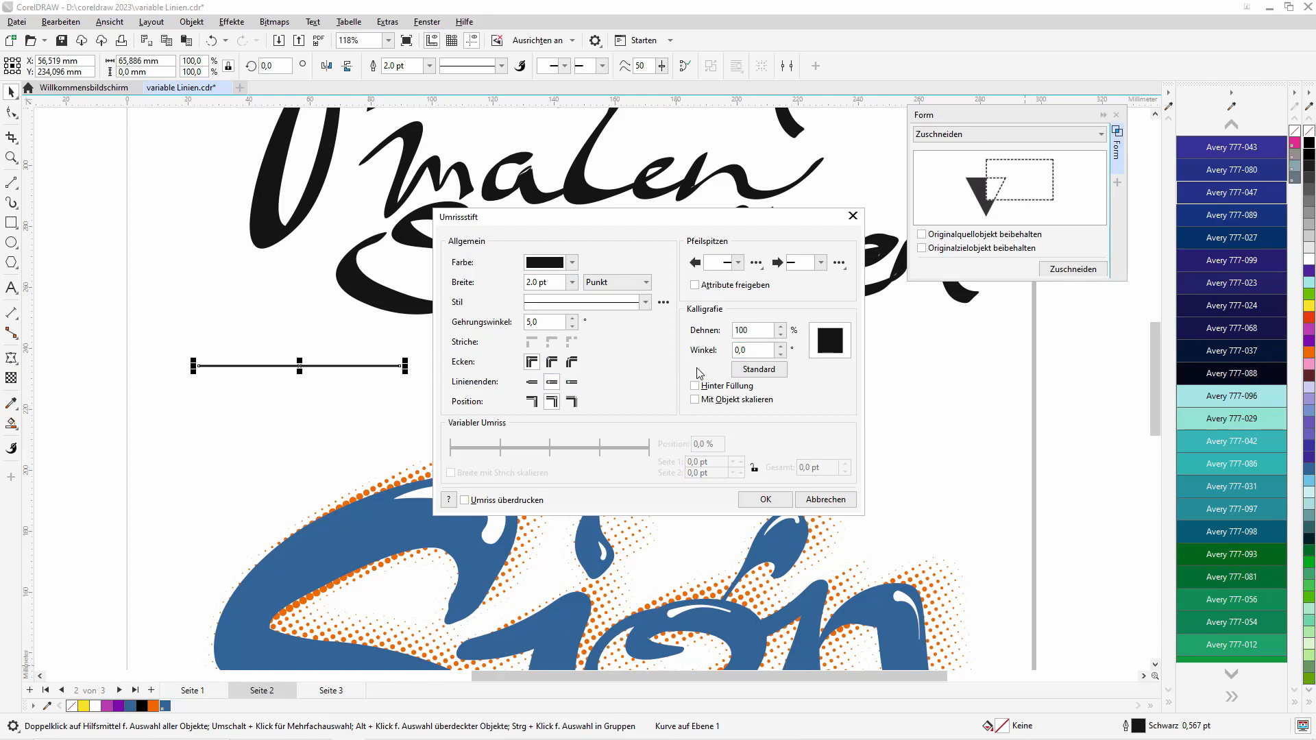
pyautogui.moveTo(834, 341); pyautogui.dragTo(826, 379)
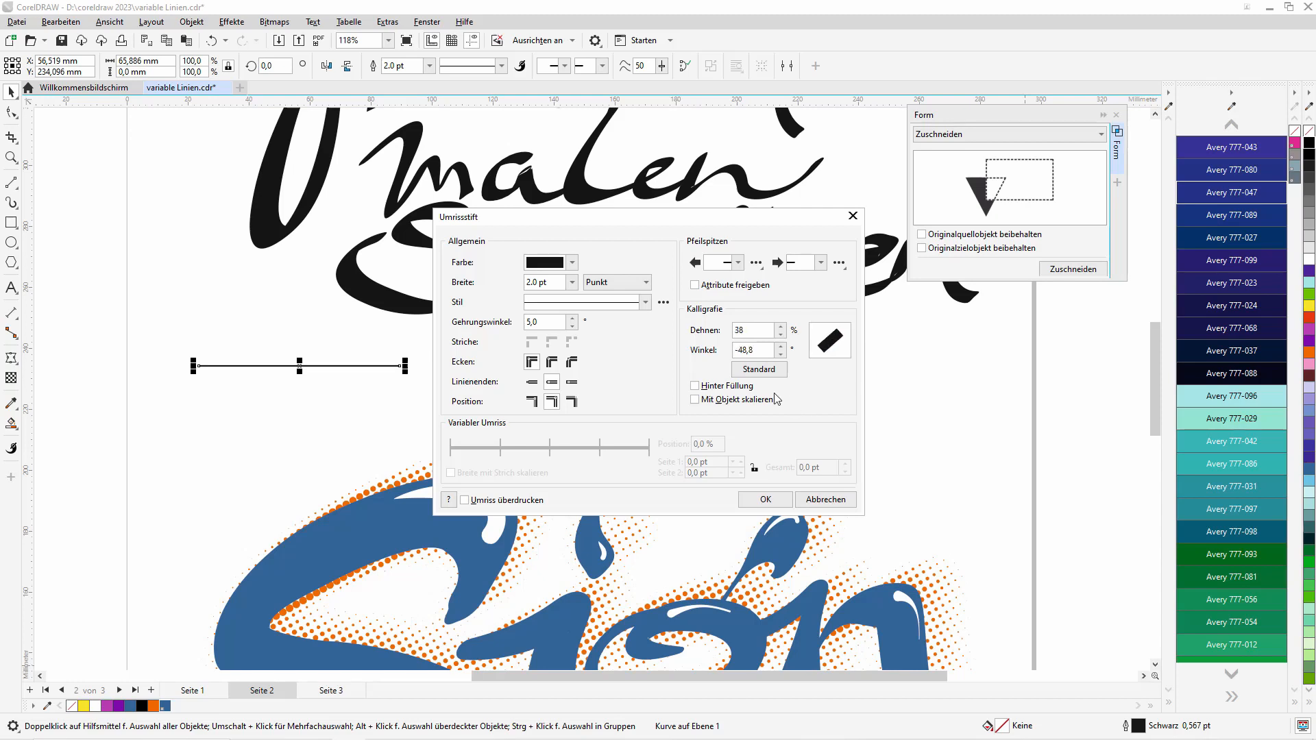
pyautogui.click(554, 362)
pyautogui.click(765, 499)
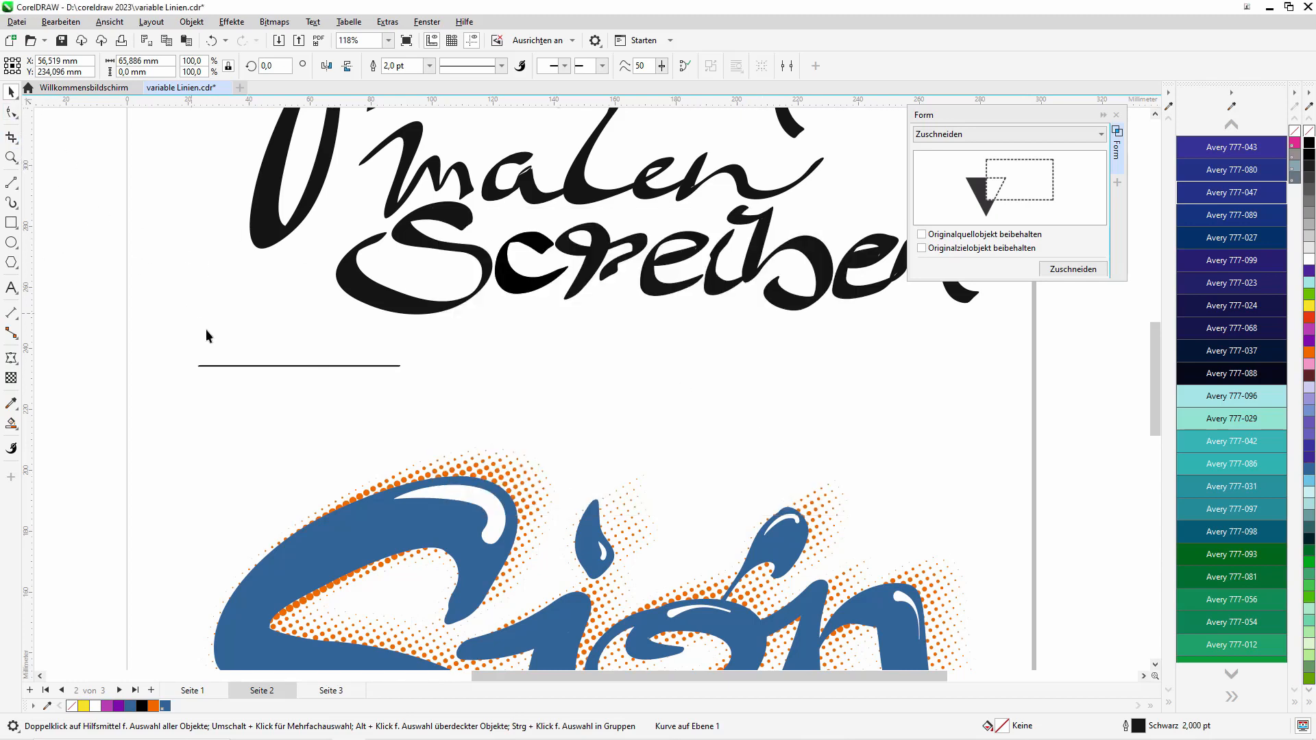
# - Increase the horizontal line's outline width to 16.0 pt
pyautogui.click(312, 365)
pyautogui.click(429, 65)
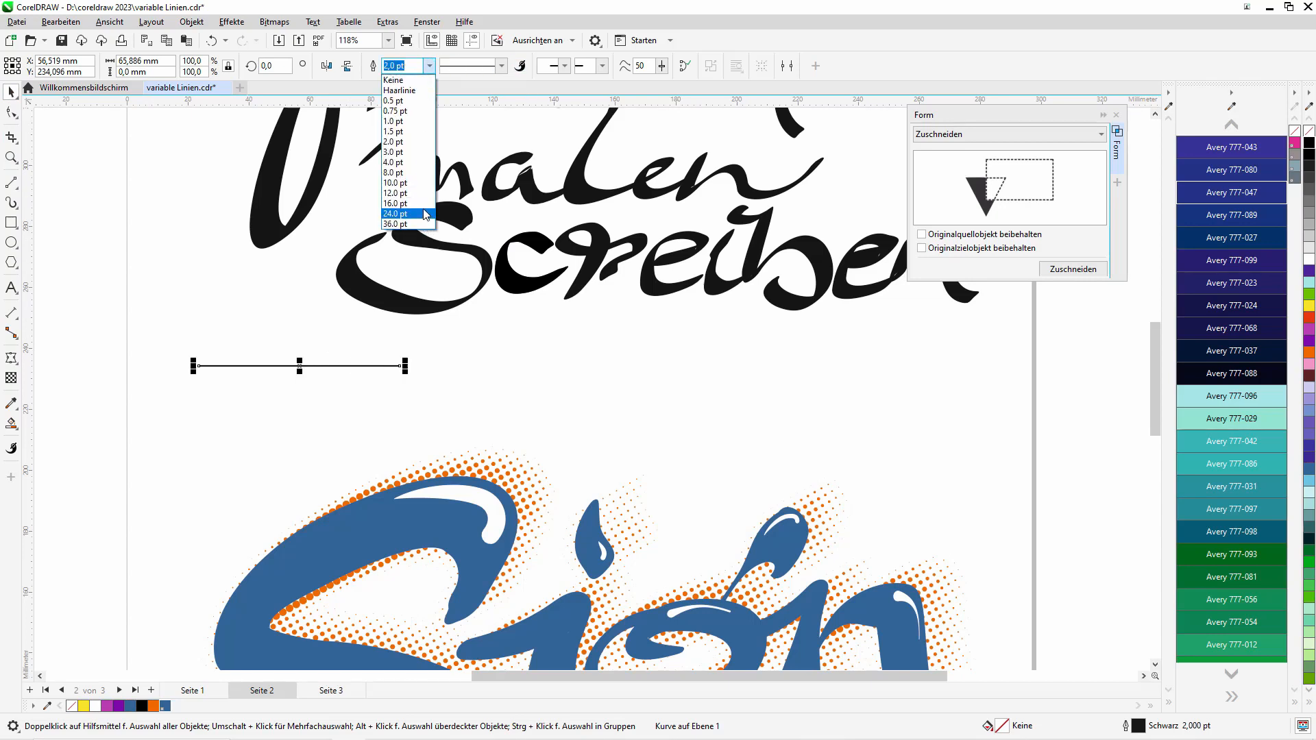
pyautogui.click(423, 203)
# - Convert the thick line to a curve and bend it into an arch about 57 mm wide and 23 mm high
pyautogui.click(9, 113)
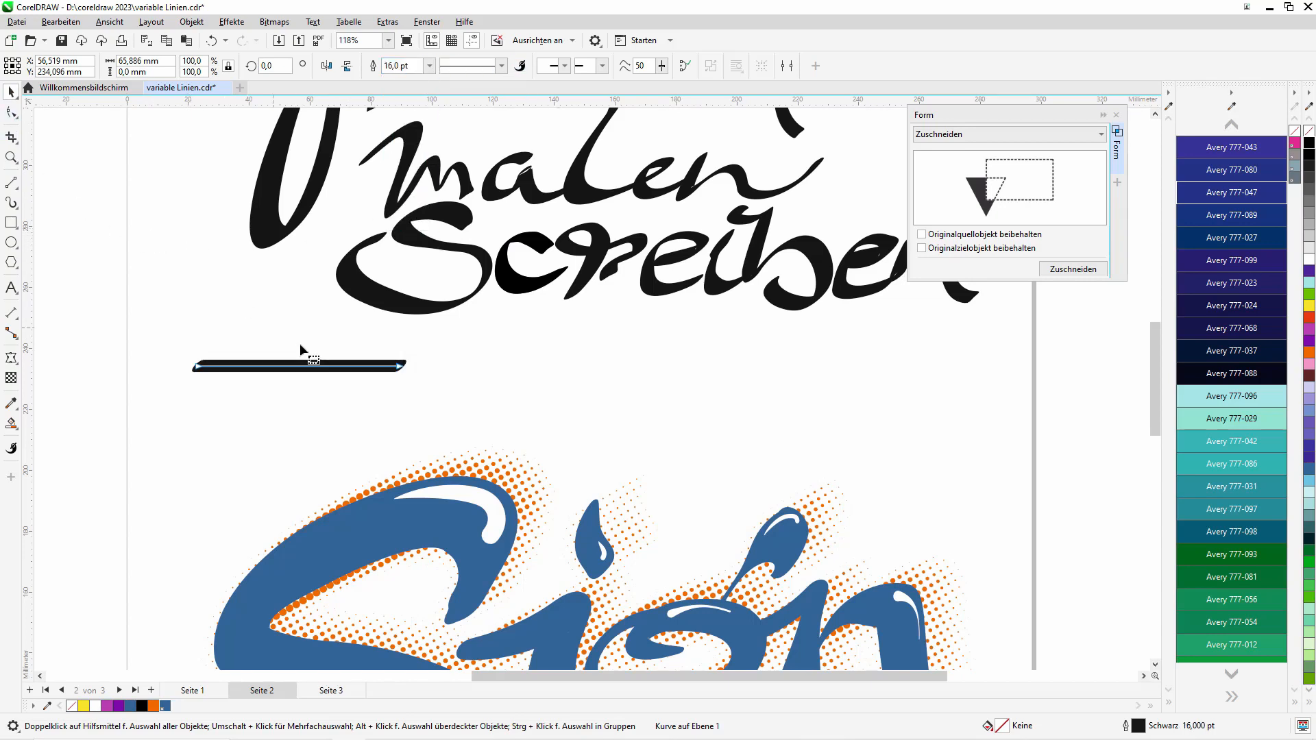
pyautogui.moveTo(176, 329); pyautogui.dragTo(467, 398)
pyautogui.click(209, 65)
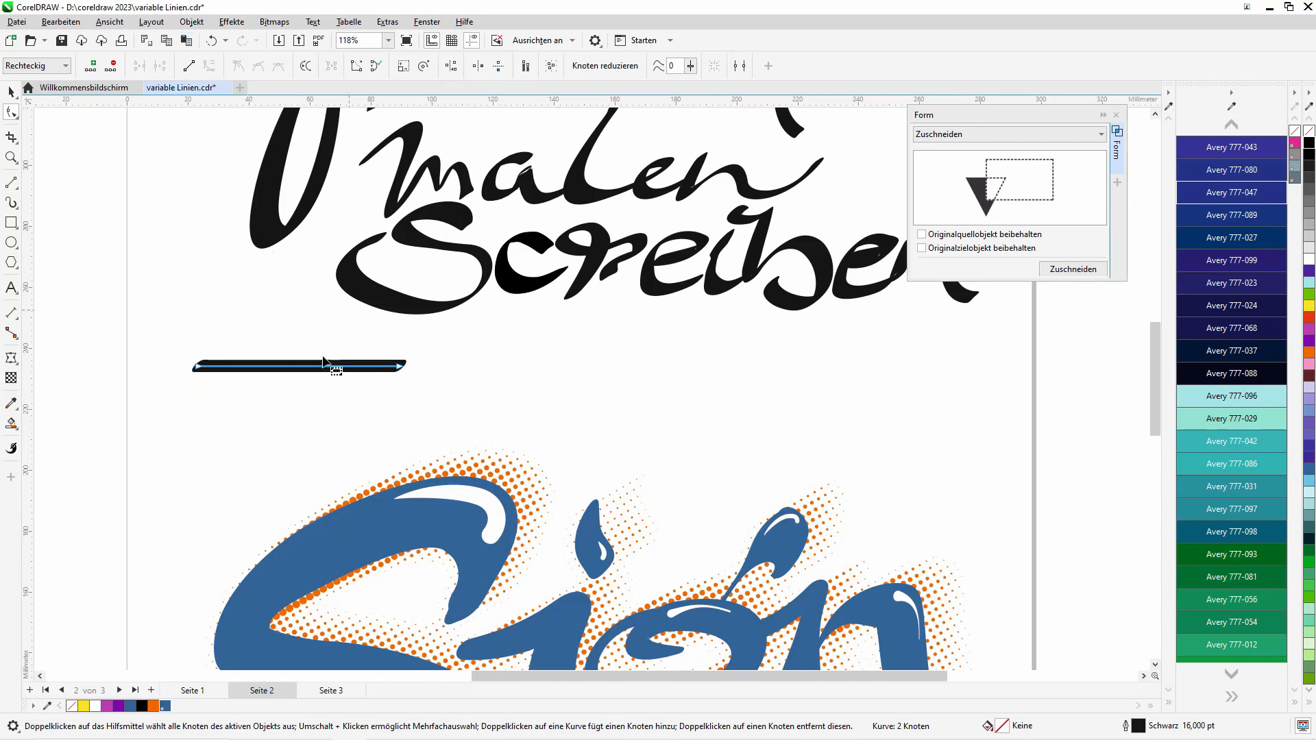
pyautogui.moveTo(306, 367); pyautogui.dragTo(304, 309)
pyautogui.moveTo(400, 368); pyautogui.dragTo(389, 381)
pyautogui.moveTo(196, 370); pyautogui.dragTo(212, 390)
pyautogui.moveTo(293, 315); pyautogui.dragTo(225, 294)
pyautogui.moveTo(343, 312); pyautogui.dragTo(367, 300)
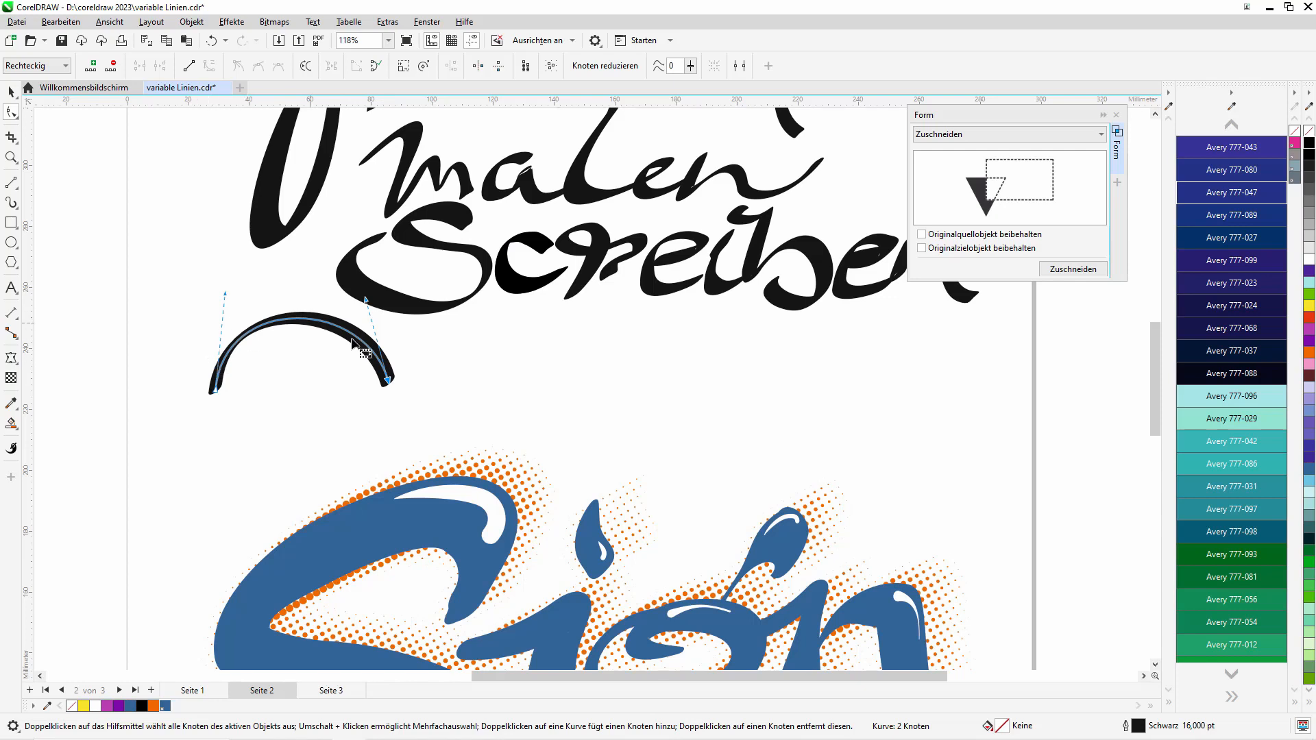
# - Delete the arched line below the handwritten text
pyautogui.click(11, 91)
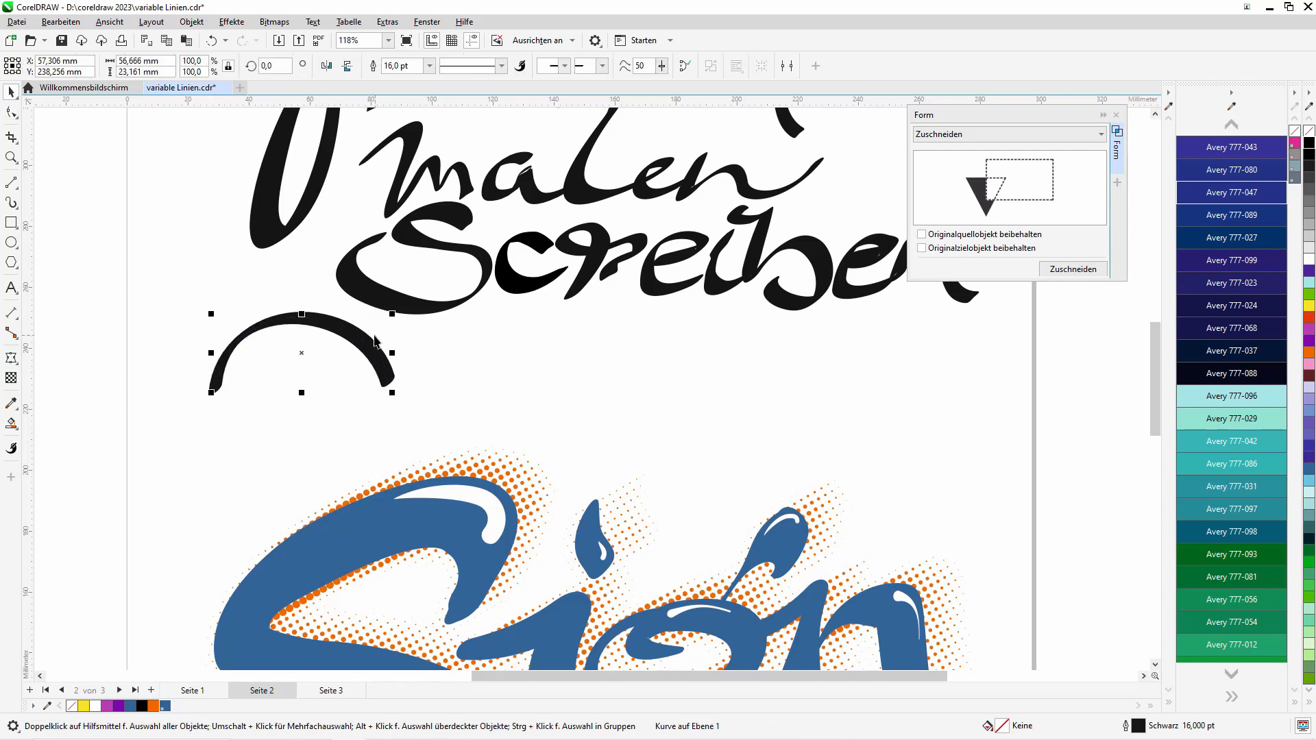
pyautogui.moveTo(360, 353); pyautogui.dragTo(356, 356)
pyautogui.press('Delete')
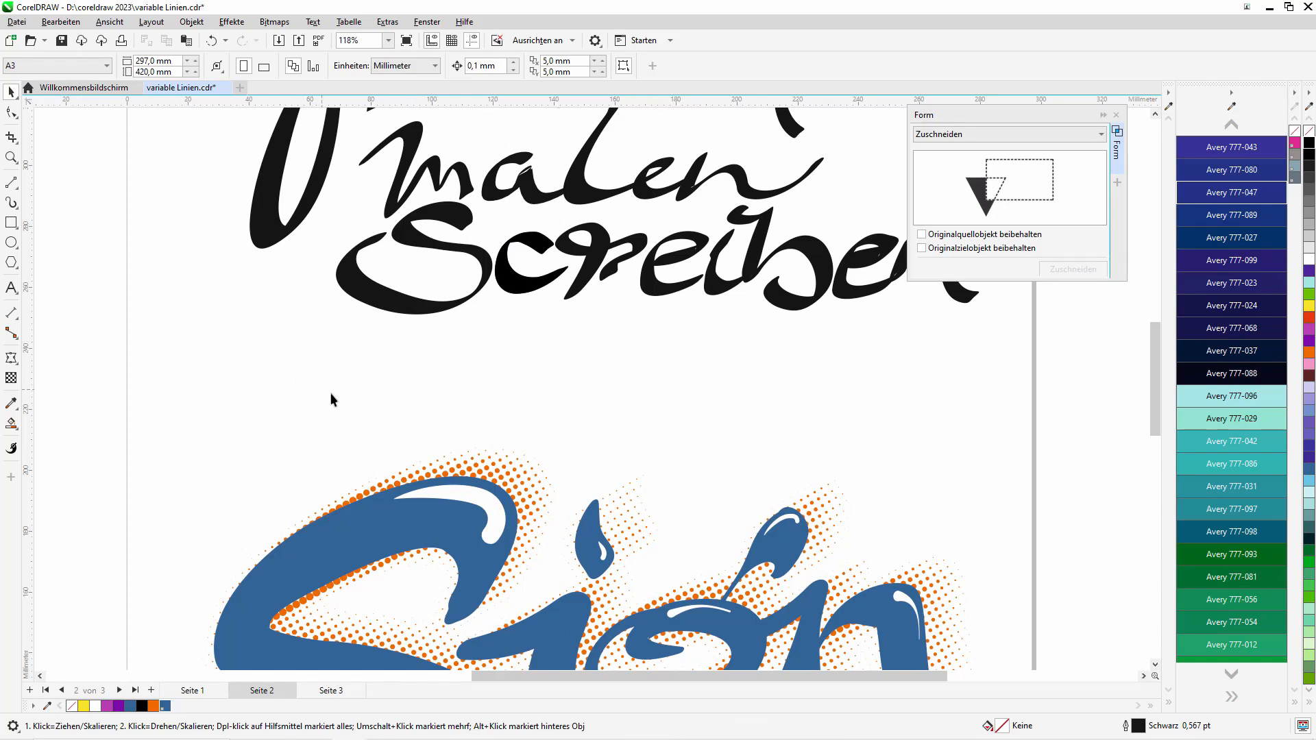
# - Open page Seite 1 and frame the black Sign lettering for a close look
pyautogui.scroll(1, 1155, 385)
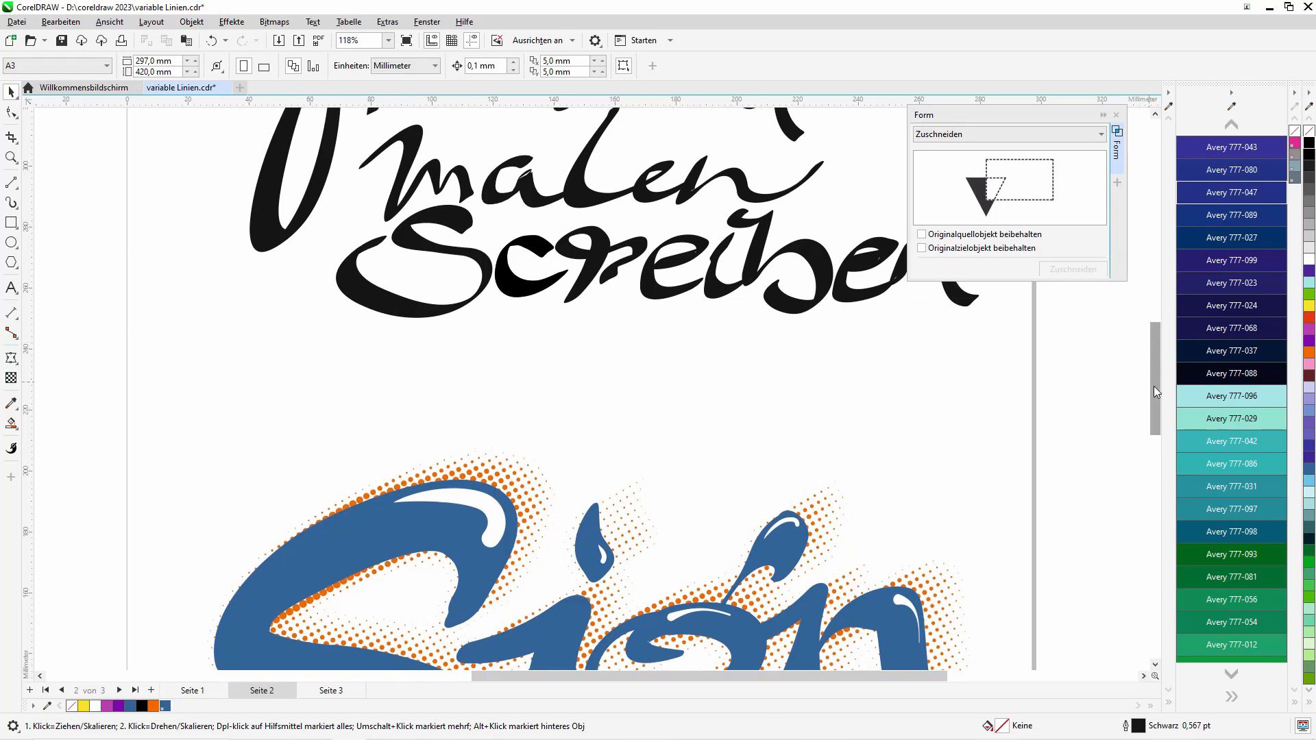
pyautogui.scroll(-2, 1156, 377)
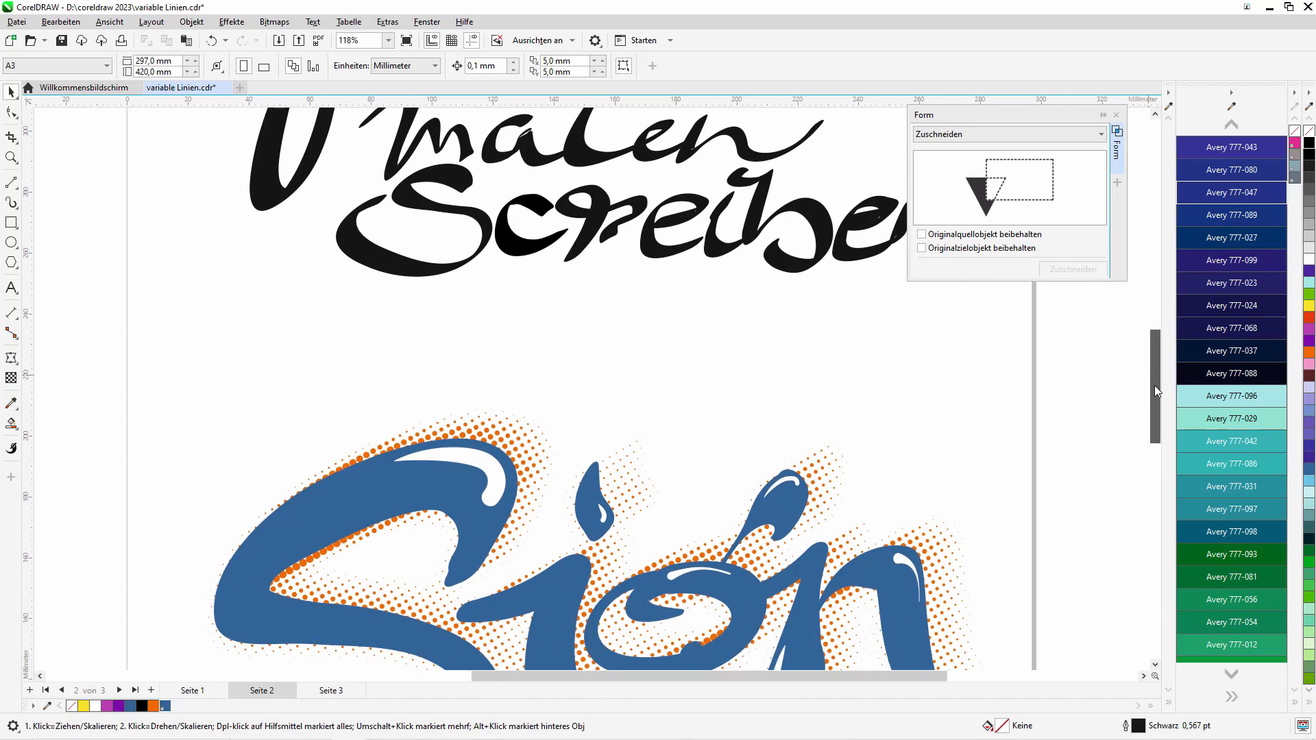
pyautogui.click(11, 157)
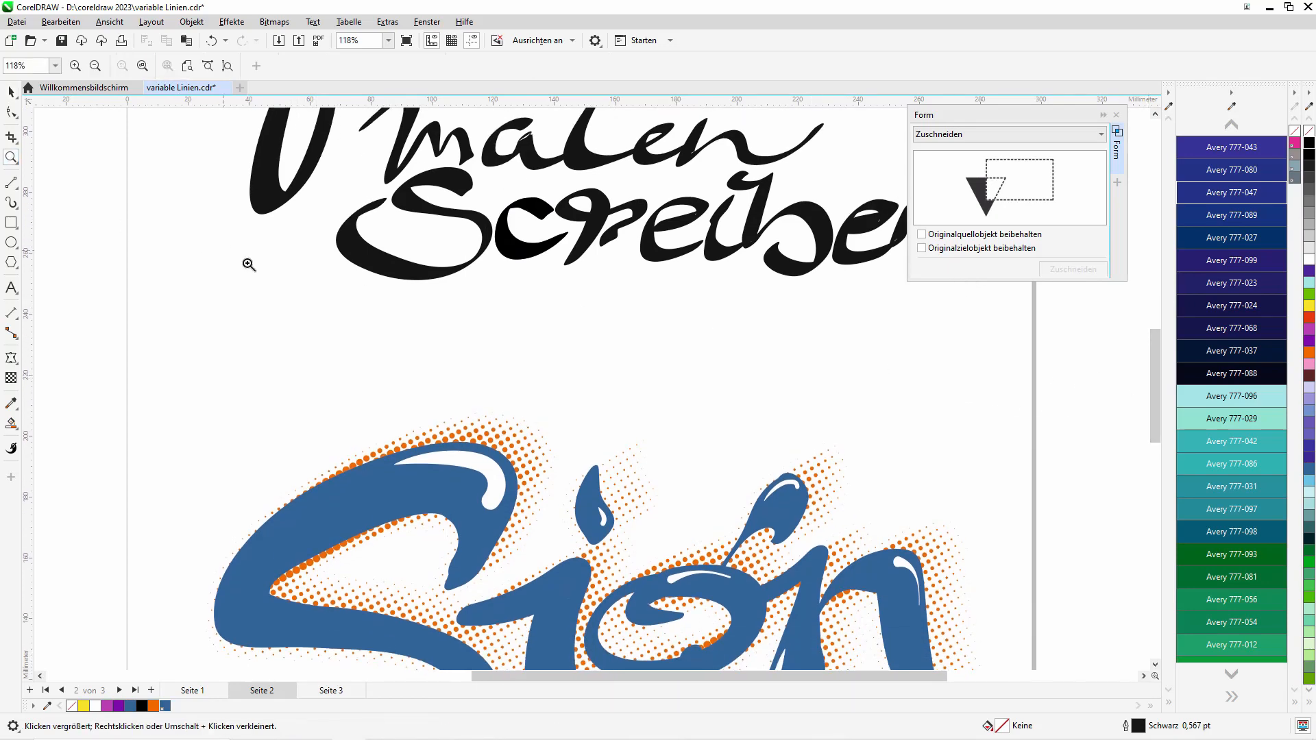
pyautogui.rightClick(367, 278)
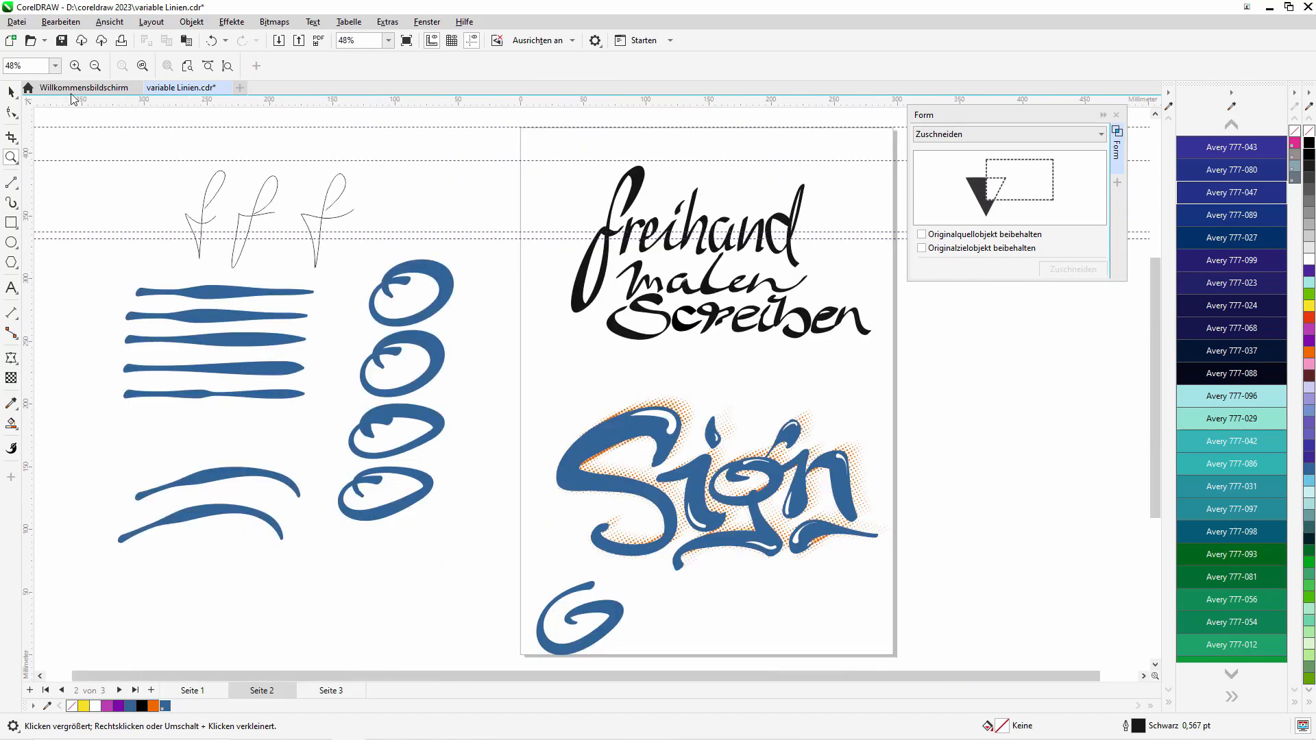
pyautogui.click(11, 92)
pyautogui.click(187, 691)
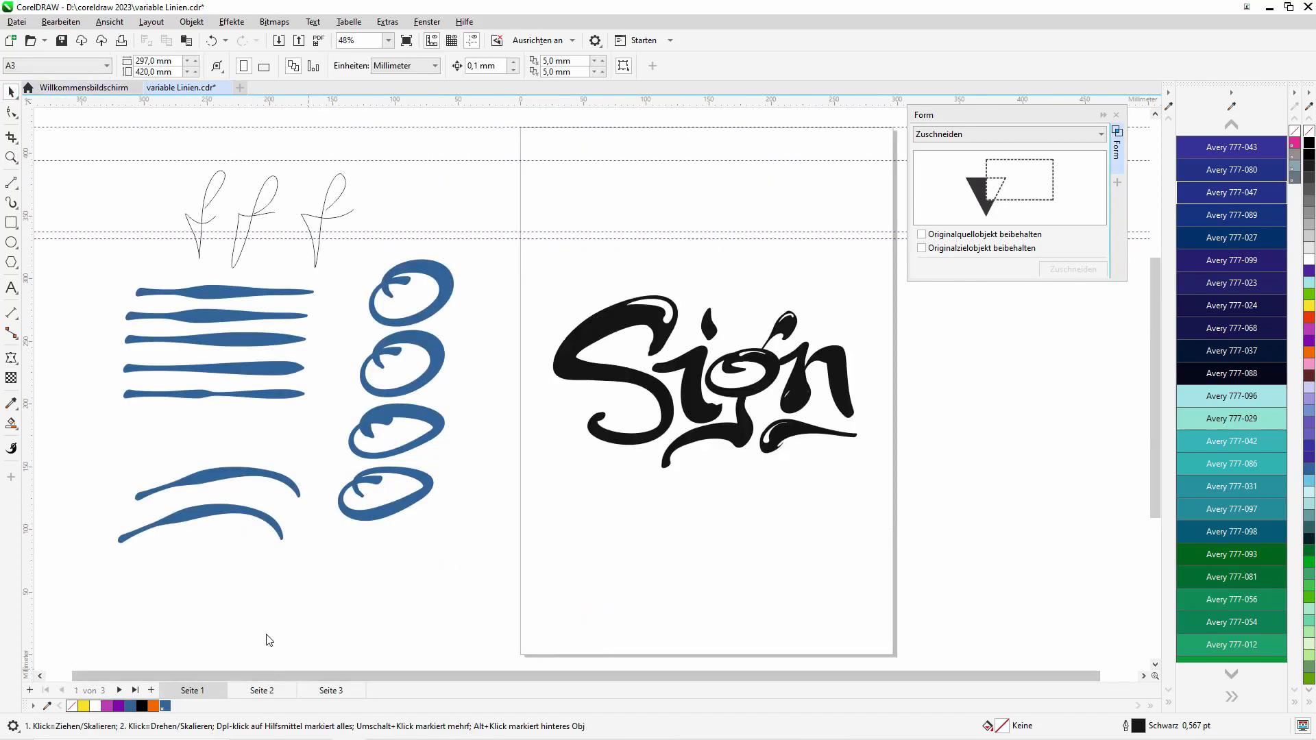
pyautogui.click(11, 157)
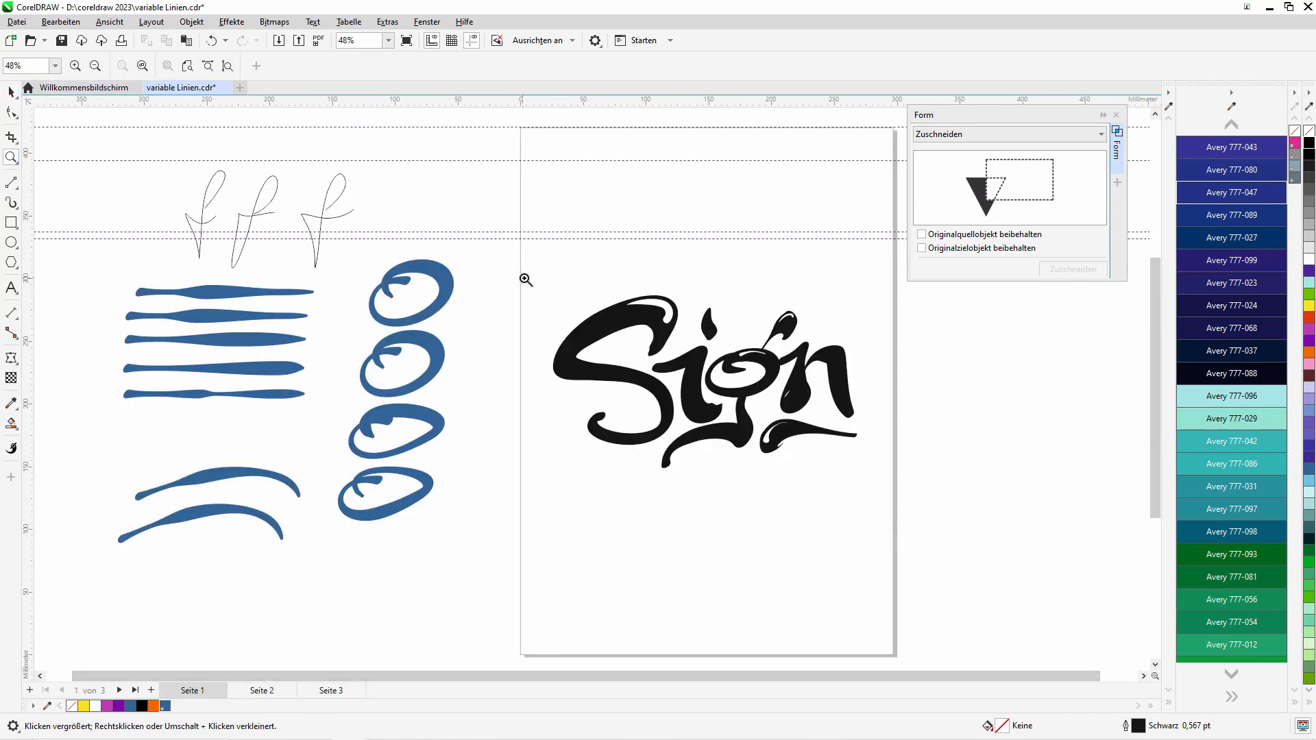
pyautogui.moveTo(525, 277); pyautogui.dragTo(912, 489)
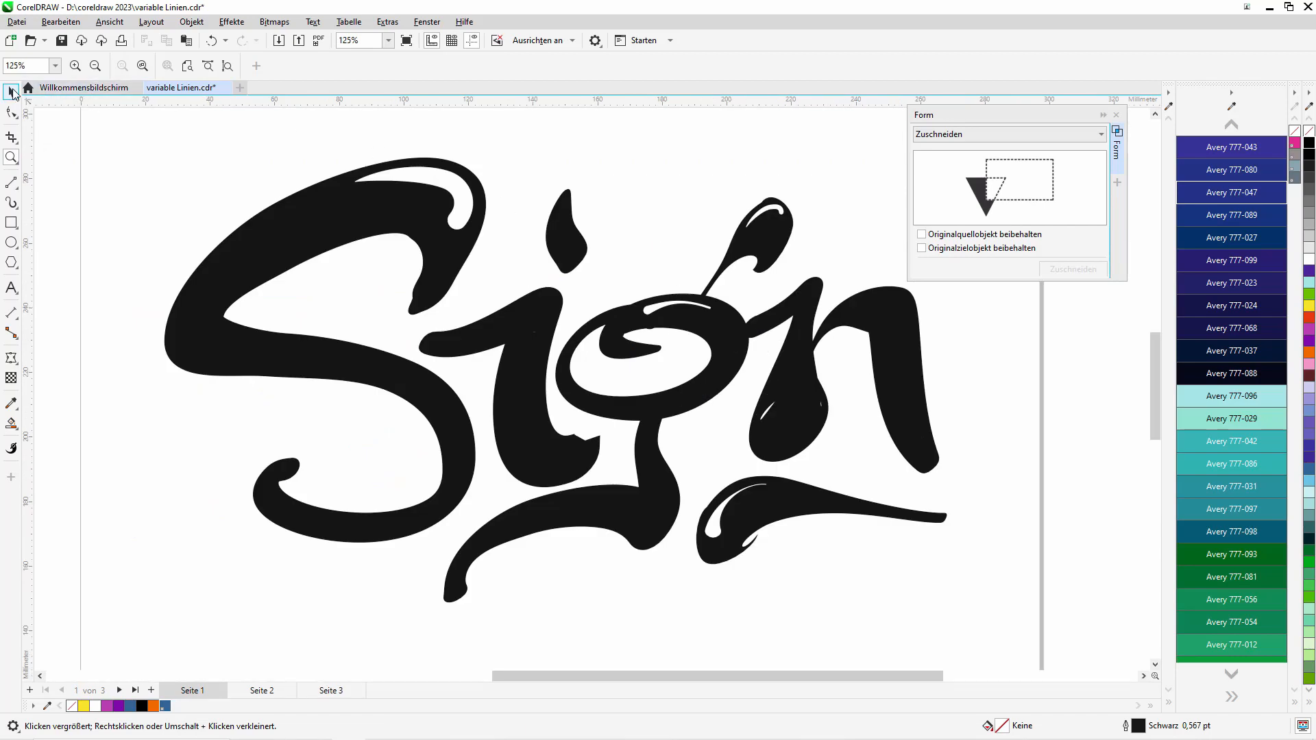
pyautogui.click(11, 92)
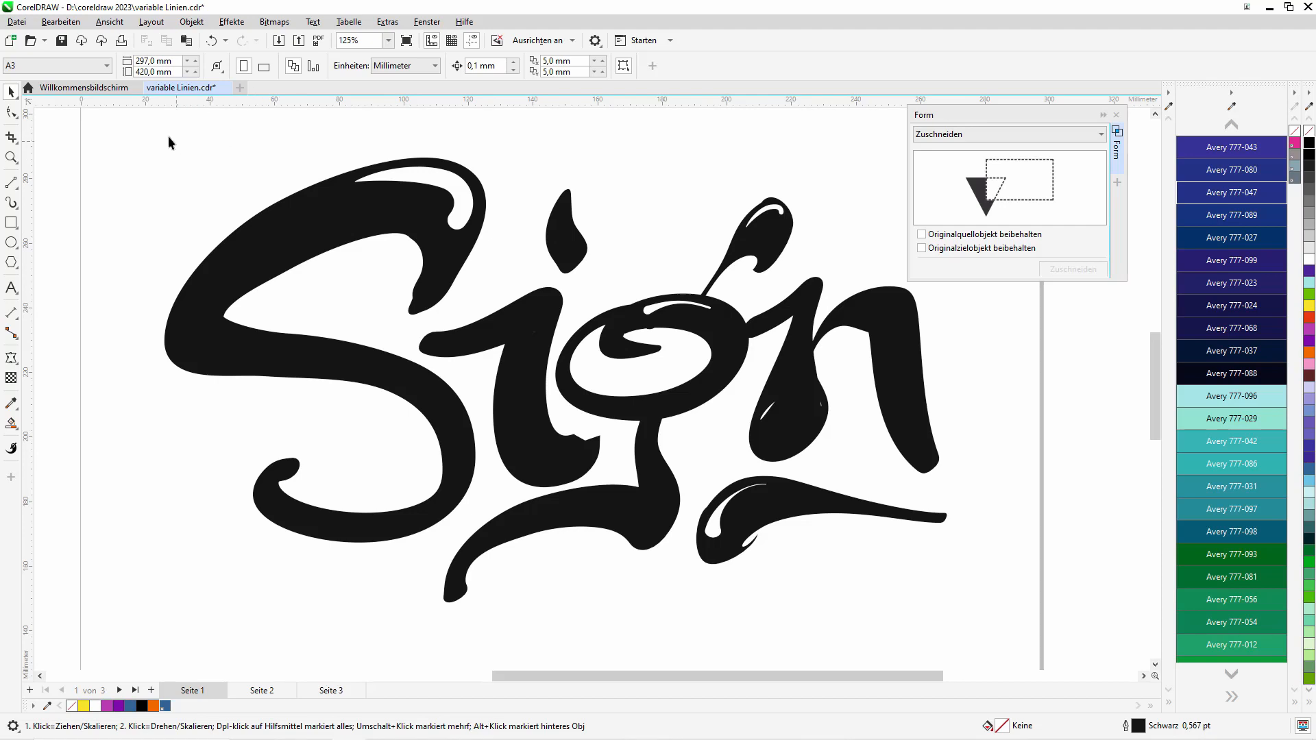
# - Inspect the lettering's underlying strokes in the Umriss view mode and return to the Erweitert view
pyautogui.click(109, 21)
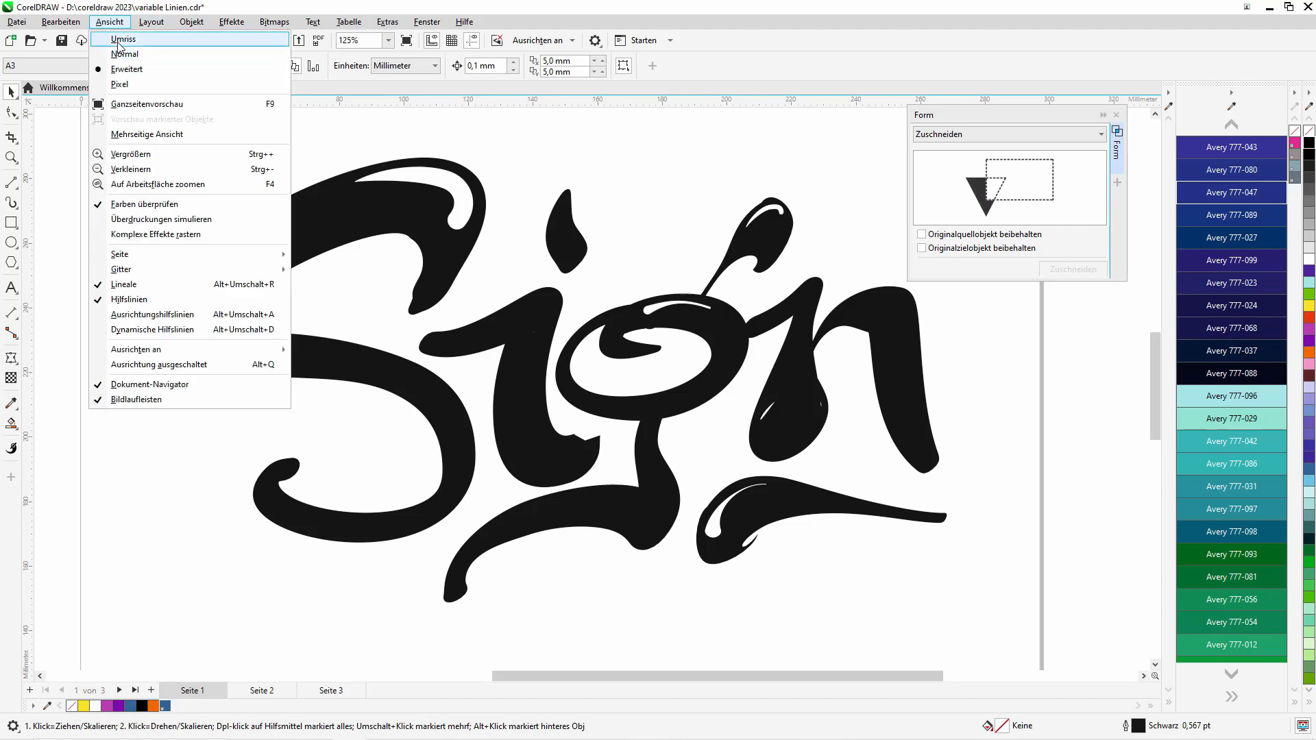
pyautogui.click(122, 36)
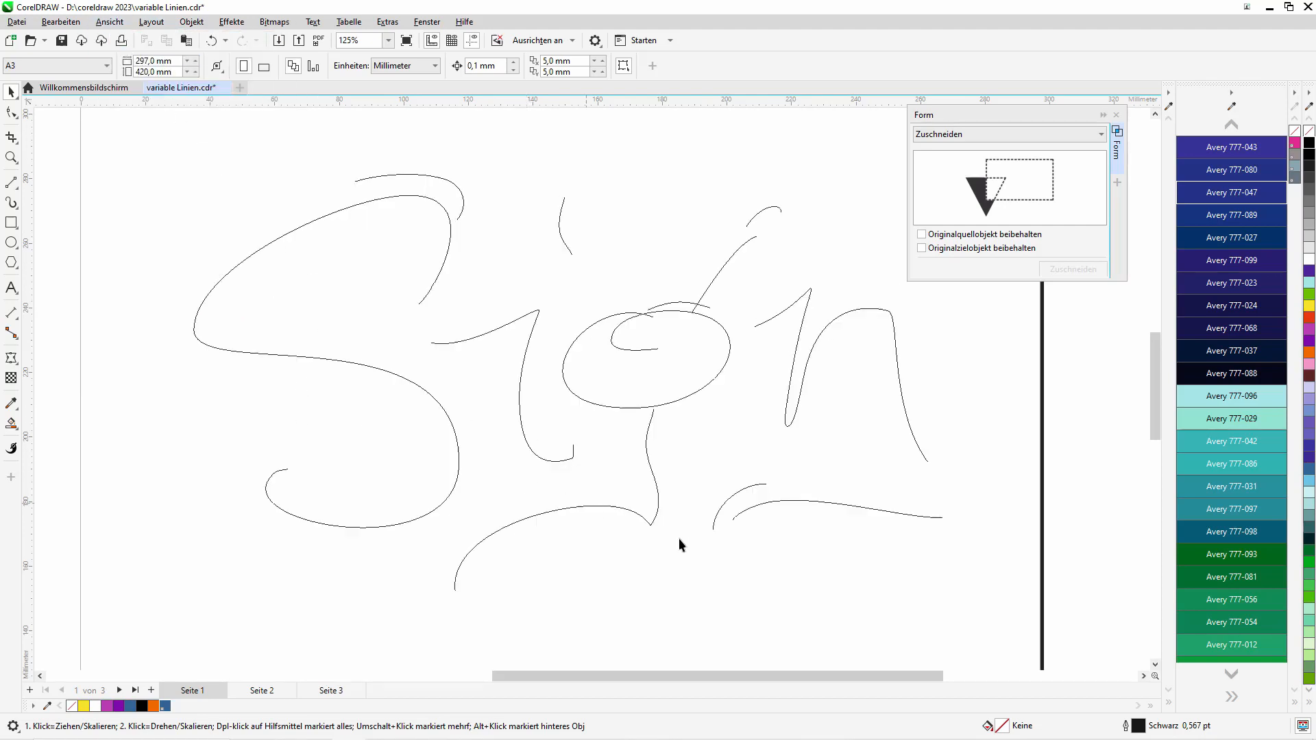
pyautogui.click(108, 22)
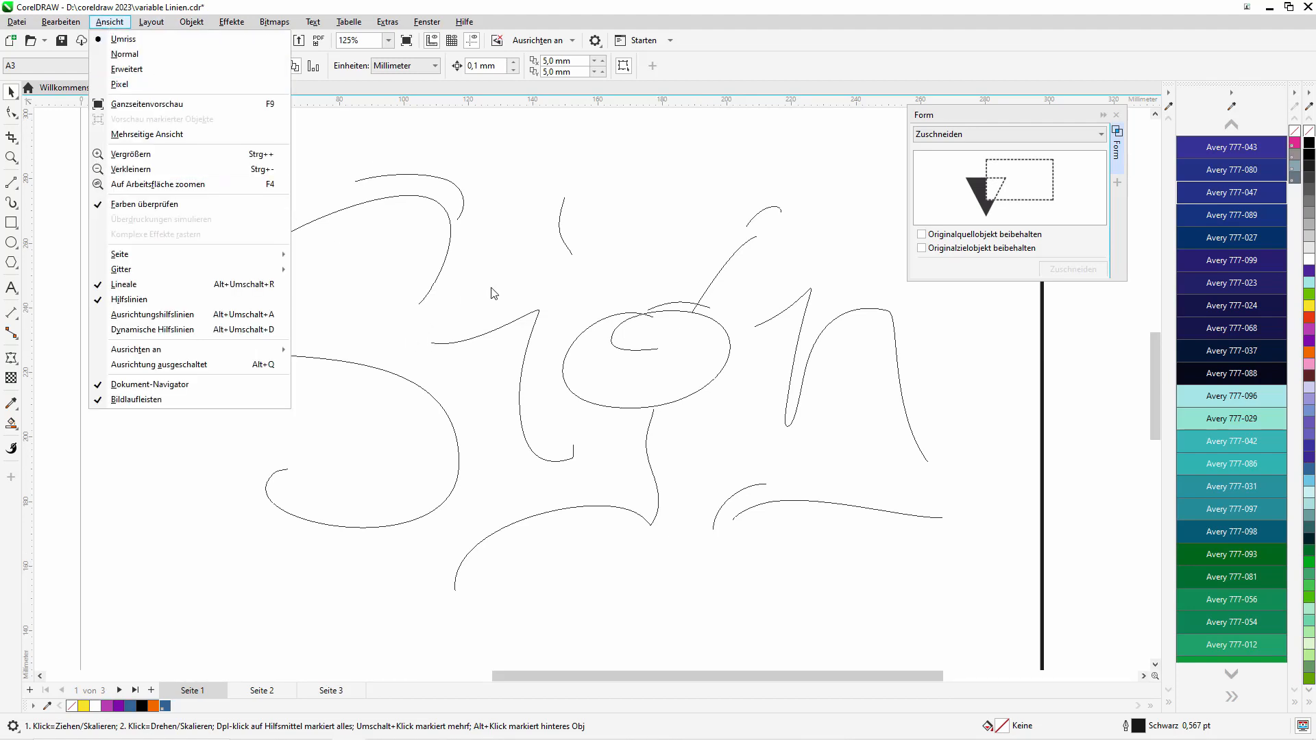
pyautogui.click(180, 69)
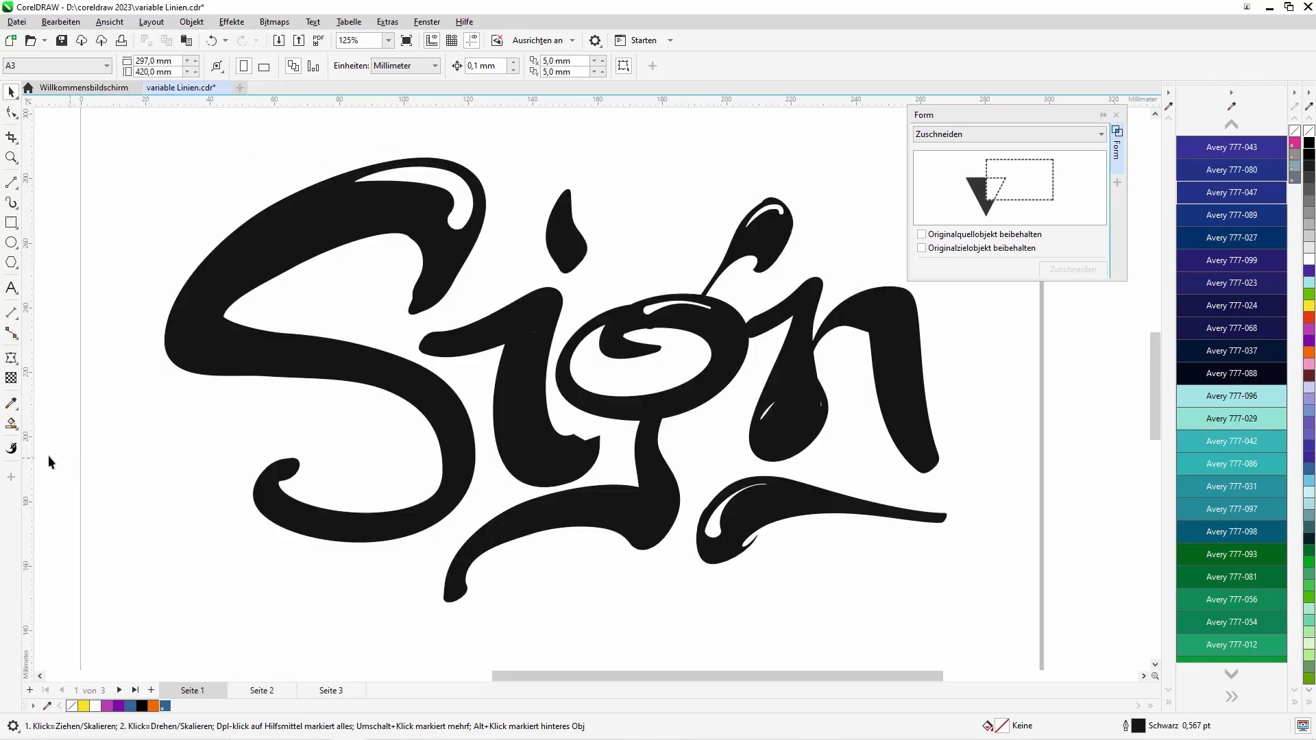
# - Select the letter S with the Variable Outline tool and review its calligraphy settings in the outline pen dialog
pyautogui.click(11, 450)
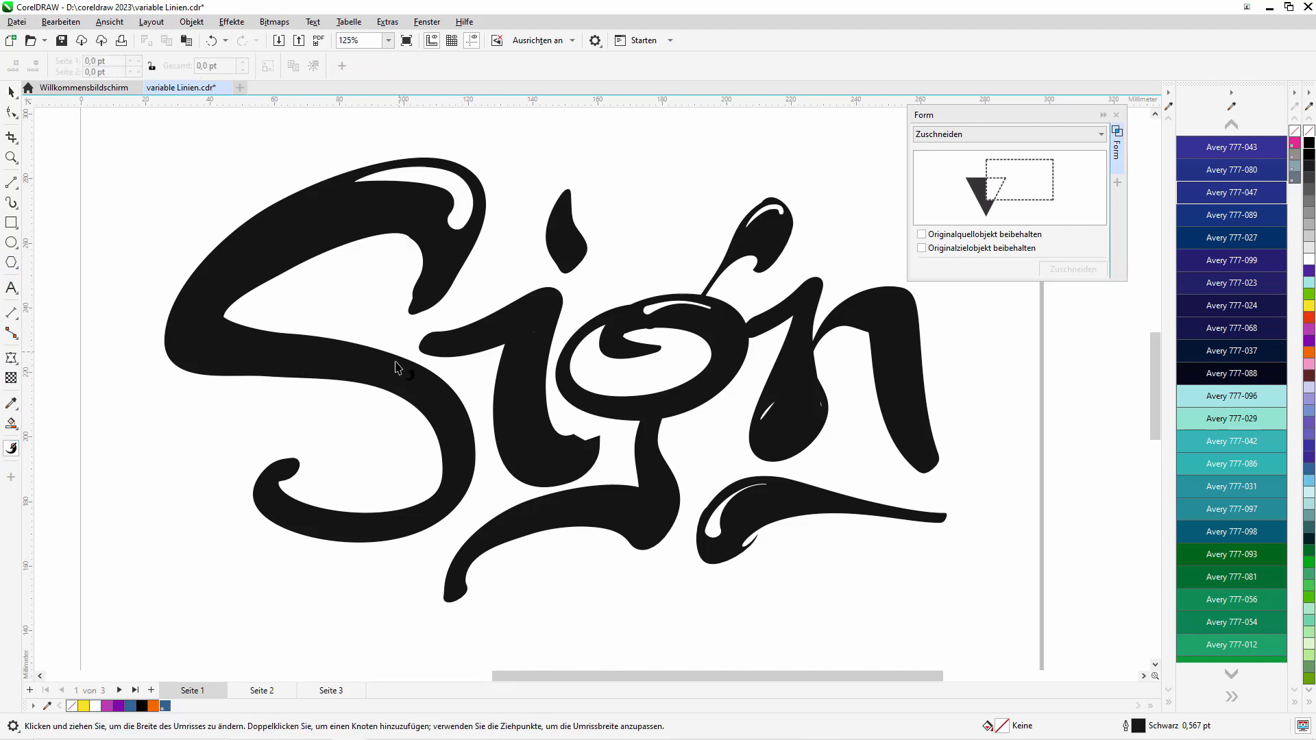
pyautogui.click(331, 366)
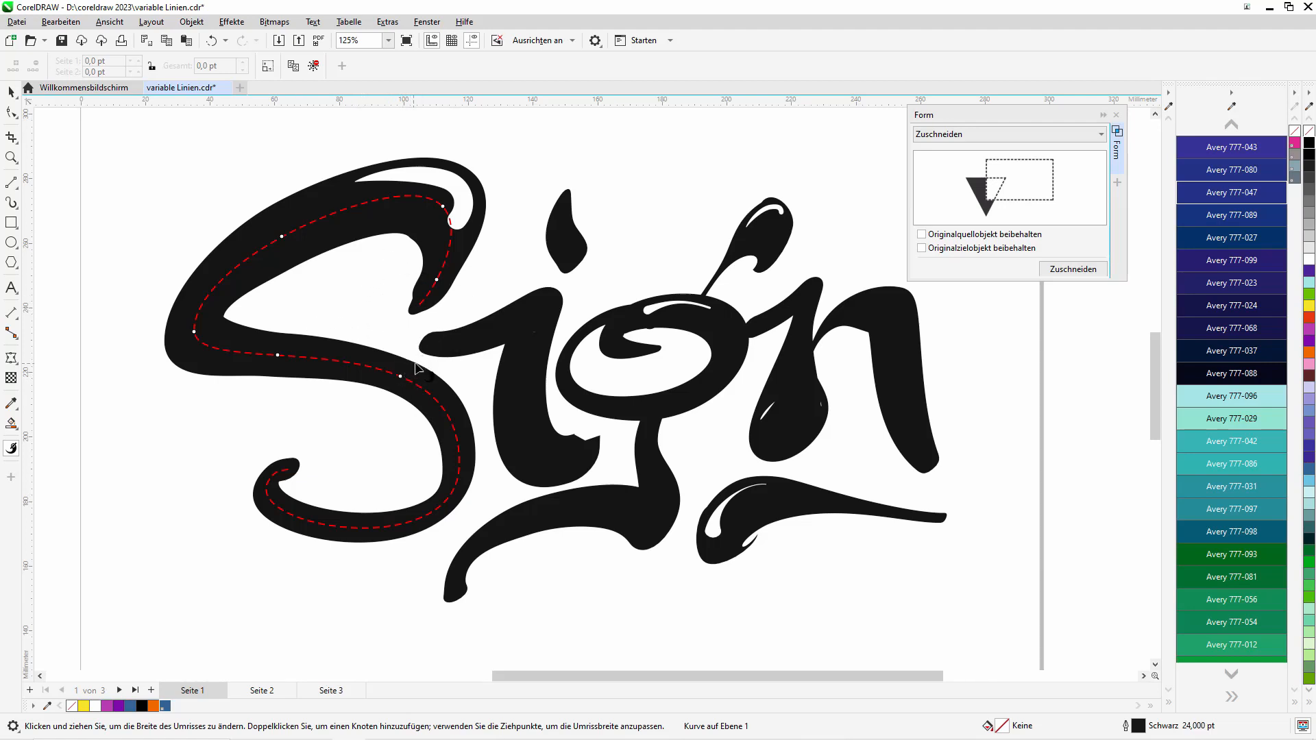
pyautogui.doubleClick(1177, 730)
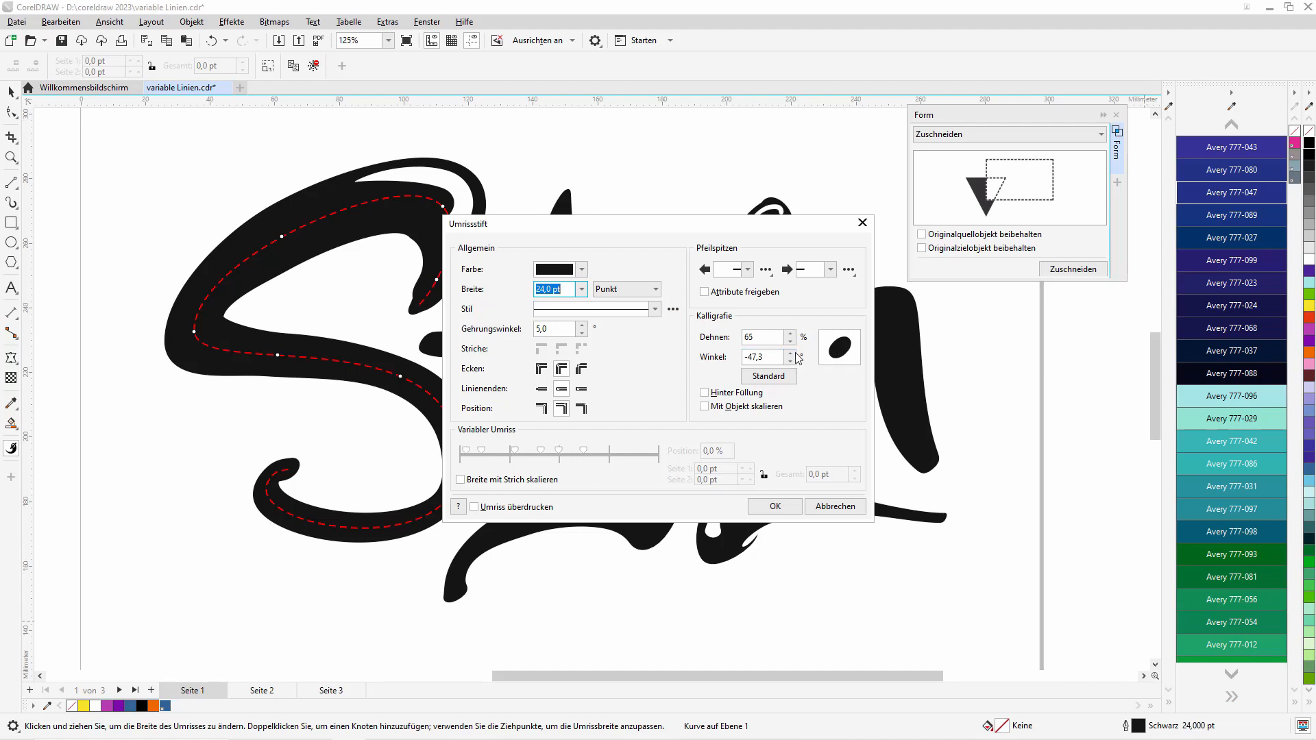
pyautogui.click(758, 338)
pyautogui.click(776, 447)
pyautogui.click(777, 505)
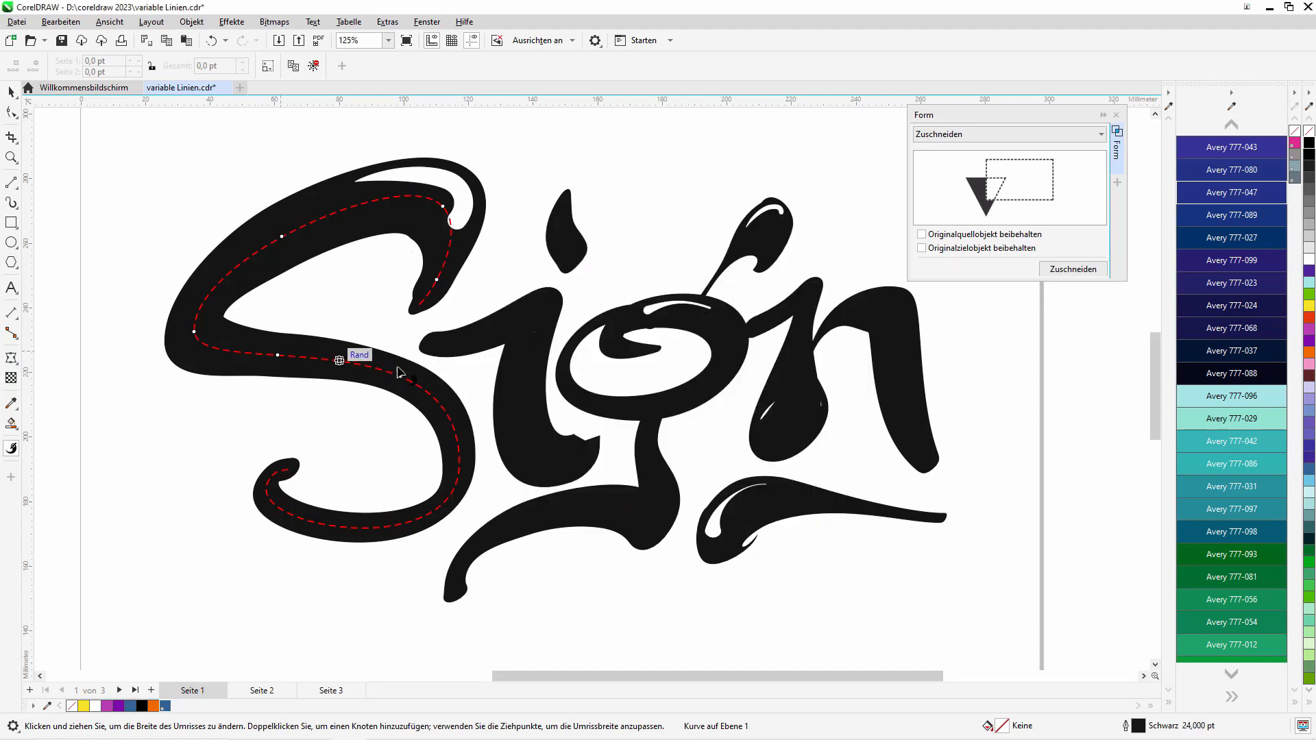
# - Inspect two variable outline nodes on the S's middle stroke and review their position and side widths in the outline pen settings
pyautogui.click(401, 376)
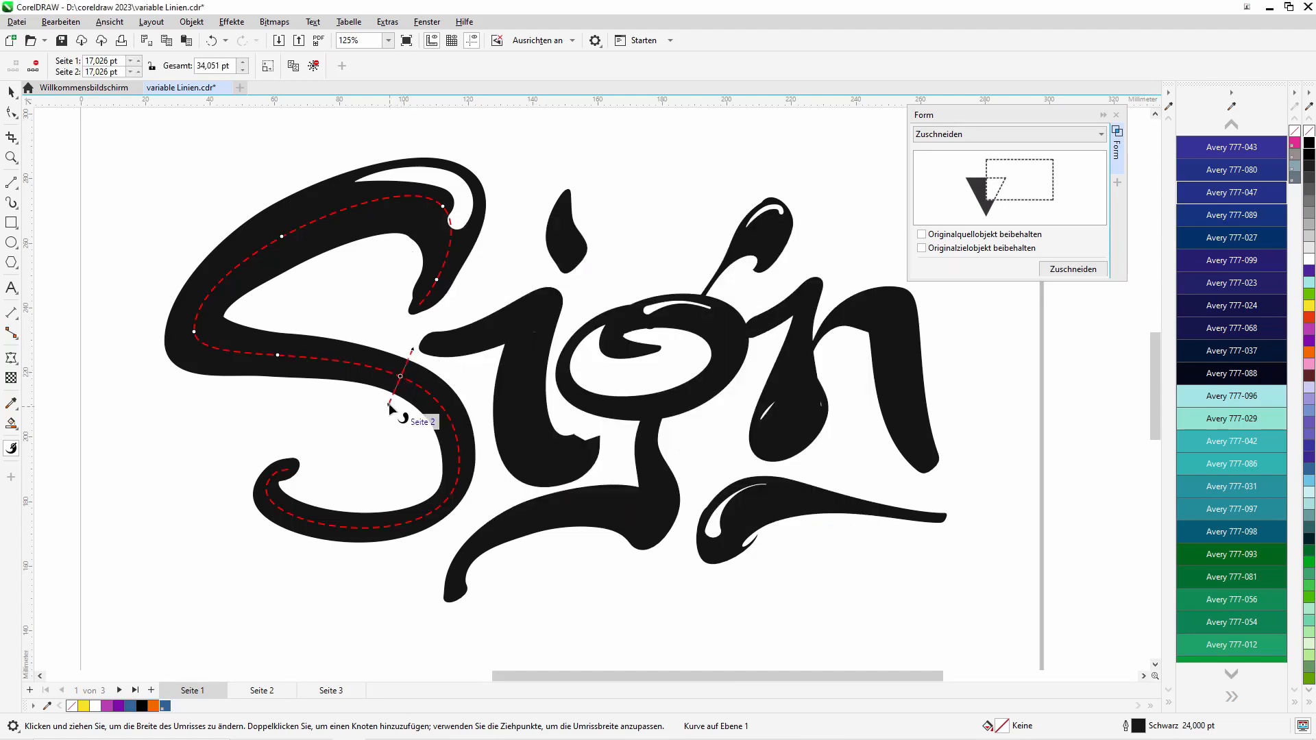
pyautogui.click(279, 356)
pyautogui.doubleClick(1178, 728)
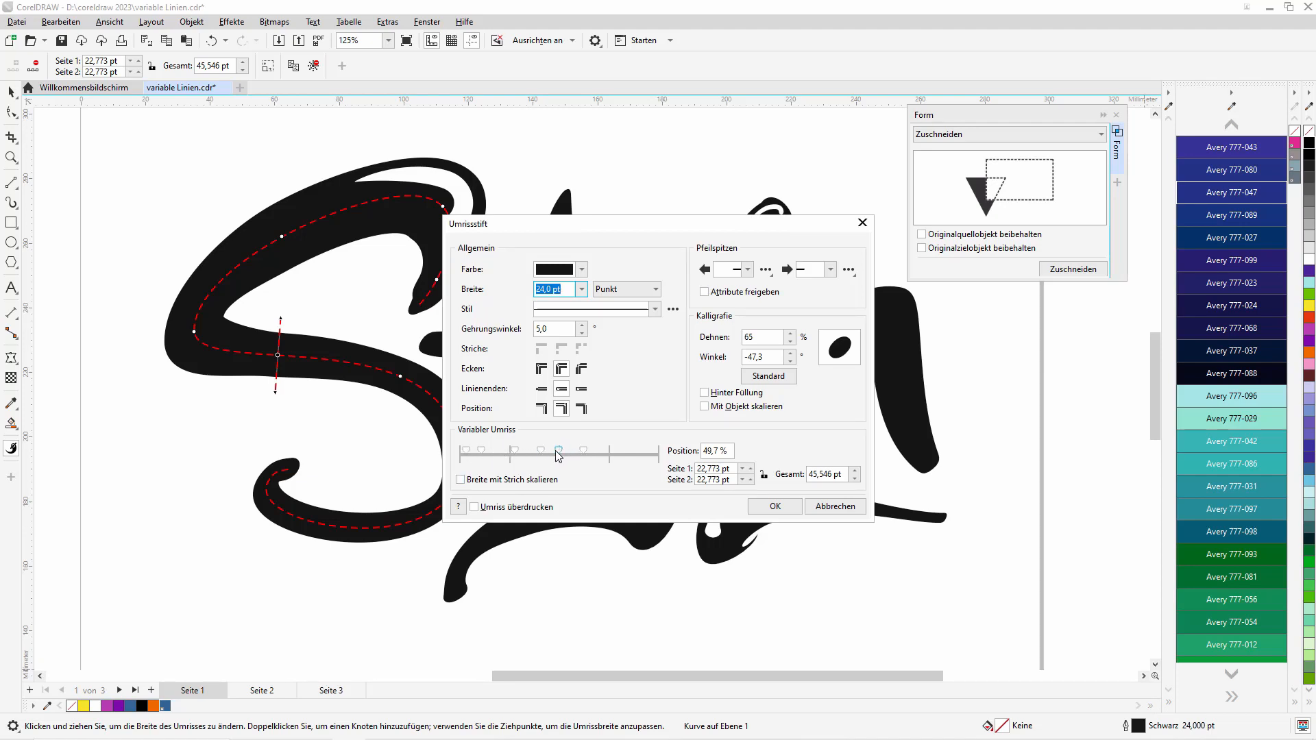
pyautogui.click(706, 469)
pyautogui.click(776, 507)
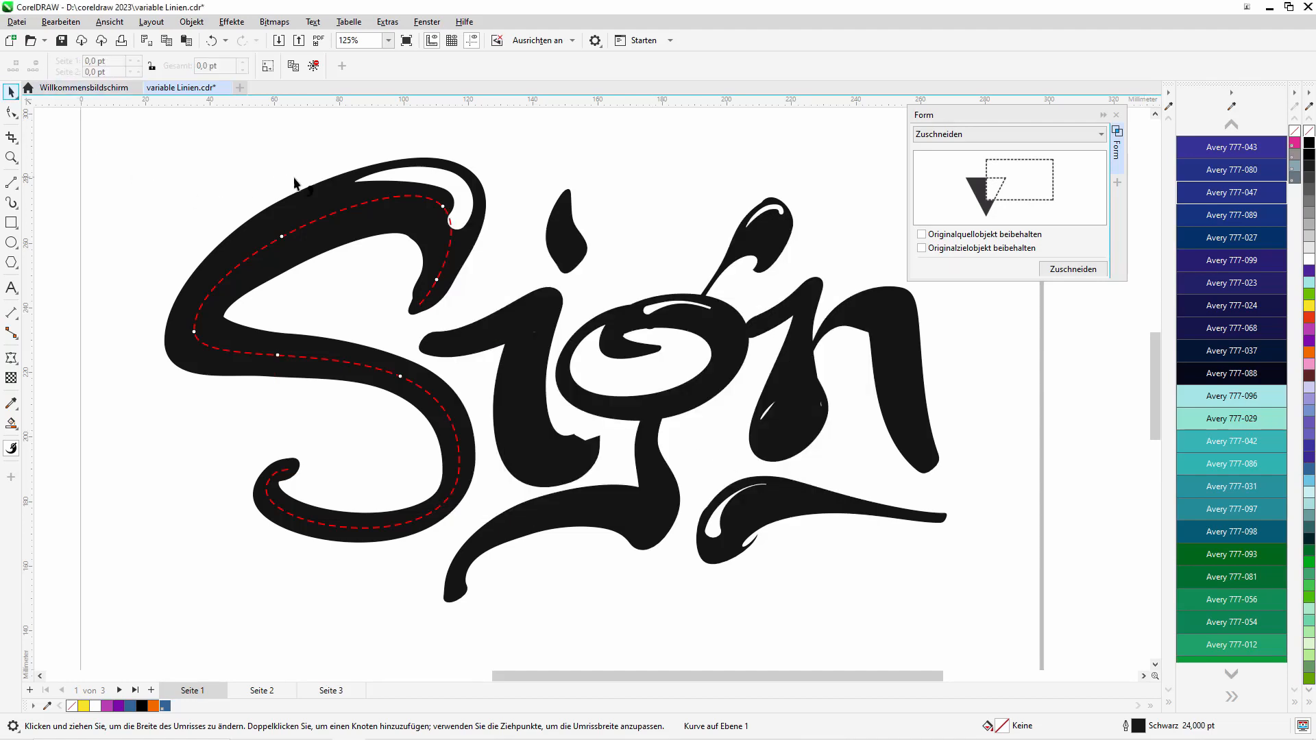
# - Adjust the variable outline node on the S's upper stroke to side widths of 39,468 pt and 42,103 pt, and deselect the letter
pyautogui.click(11, 91)
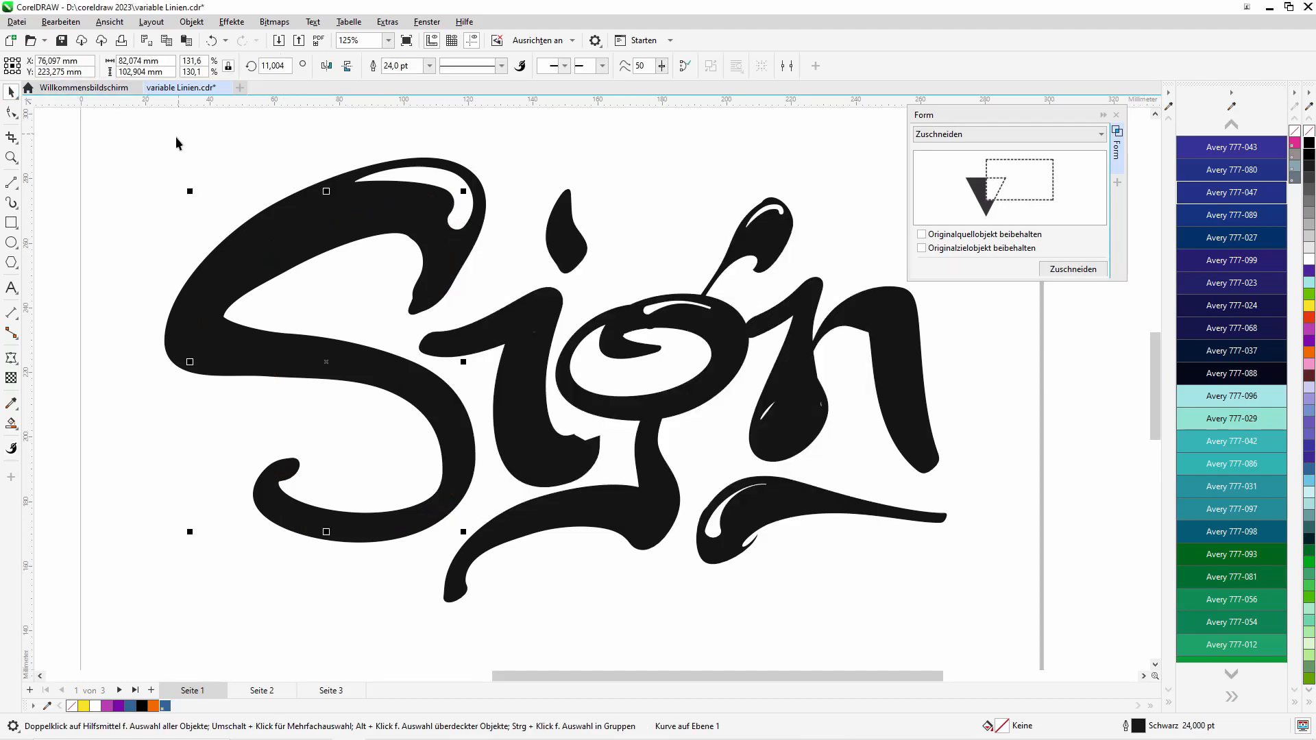
pyautogui.click(176, 137)
pyautogui.click(368, 205)
pyautogui.click(11, 448)
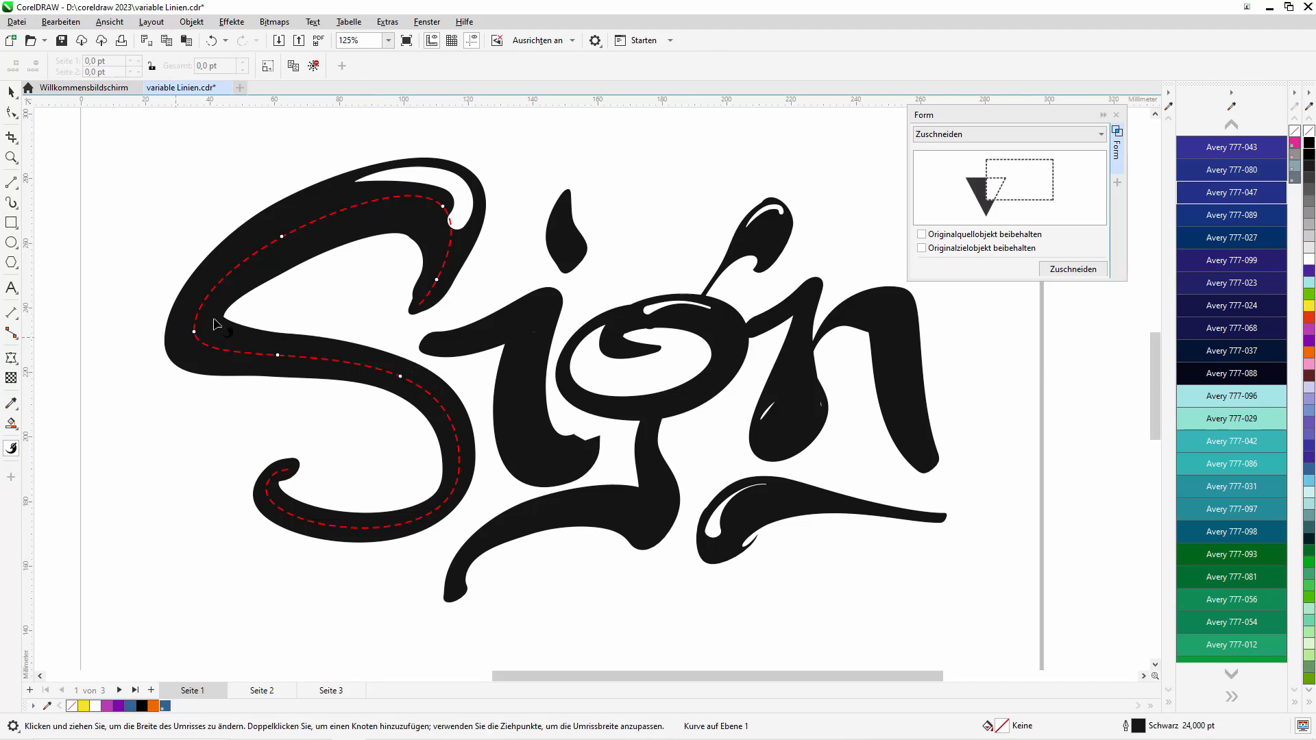
pyautogui.moveTo(283, 237); pyautogui.dragTo(308, 286)
pyautogui.moveTo(253, 180); pyautogui.dragTo(254, 185)
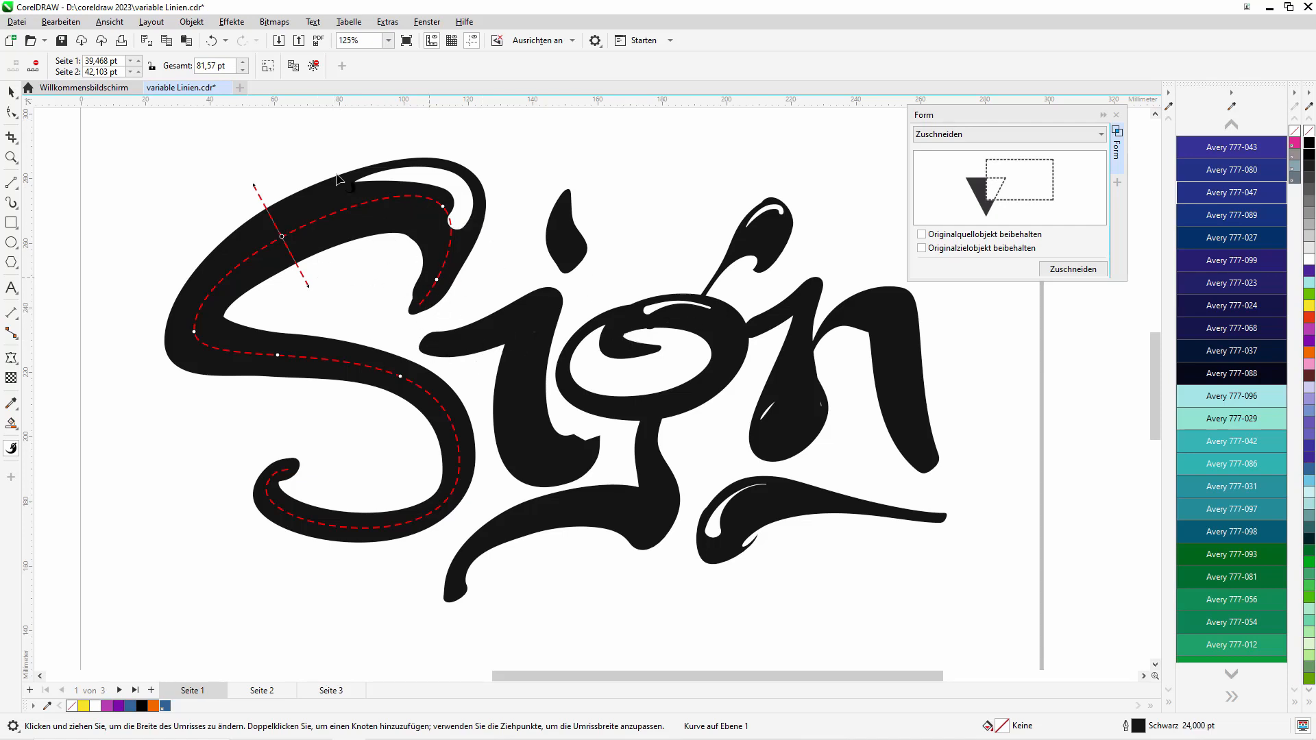
pyautogui.click(11, 91)
pyautogui.click(177, 176)
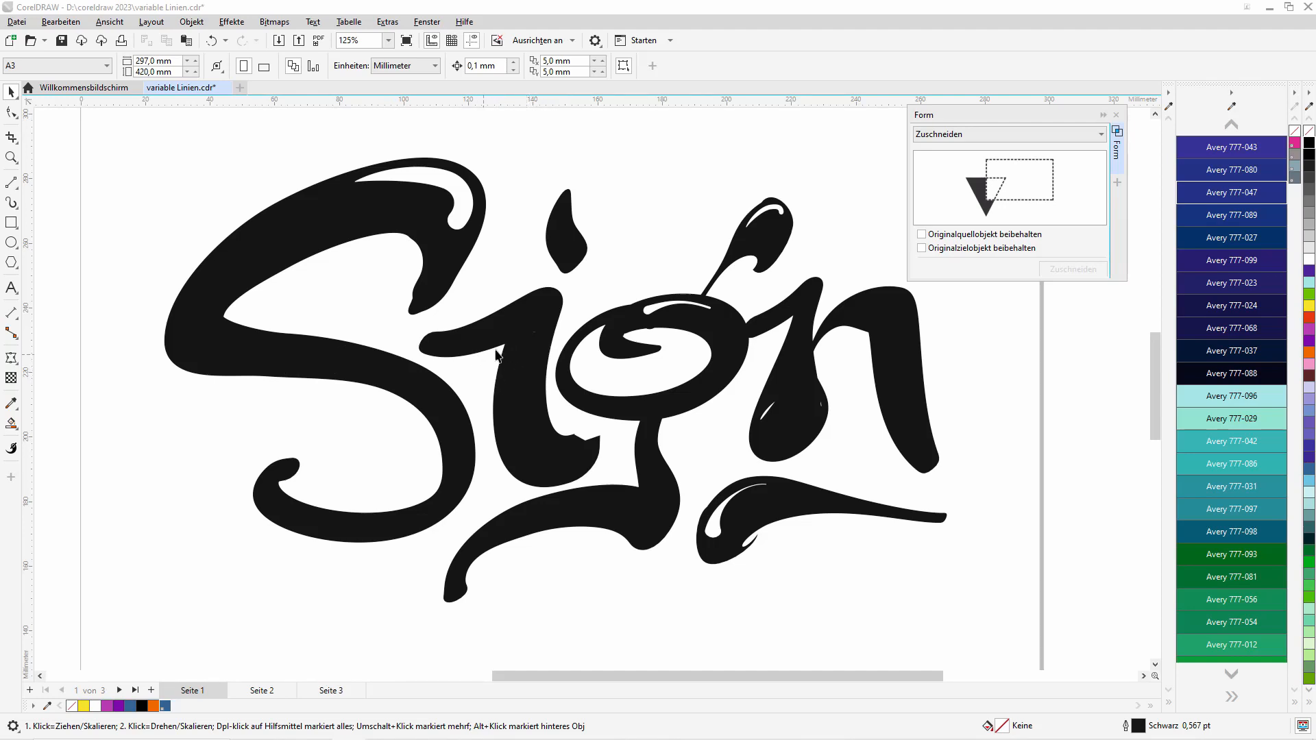
# - Examine the nodes of the underlying curves of the S and the i with the Shape tool
pyautogui.click(156, 158)
pyautogui.click(13, 114)
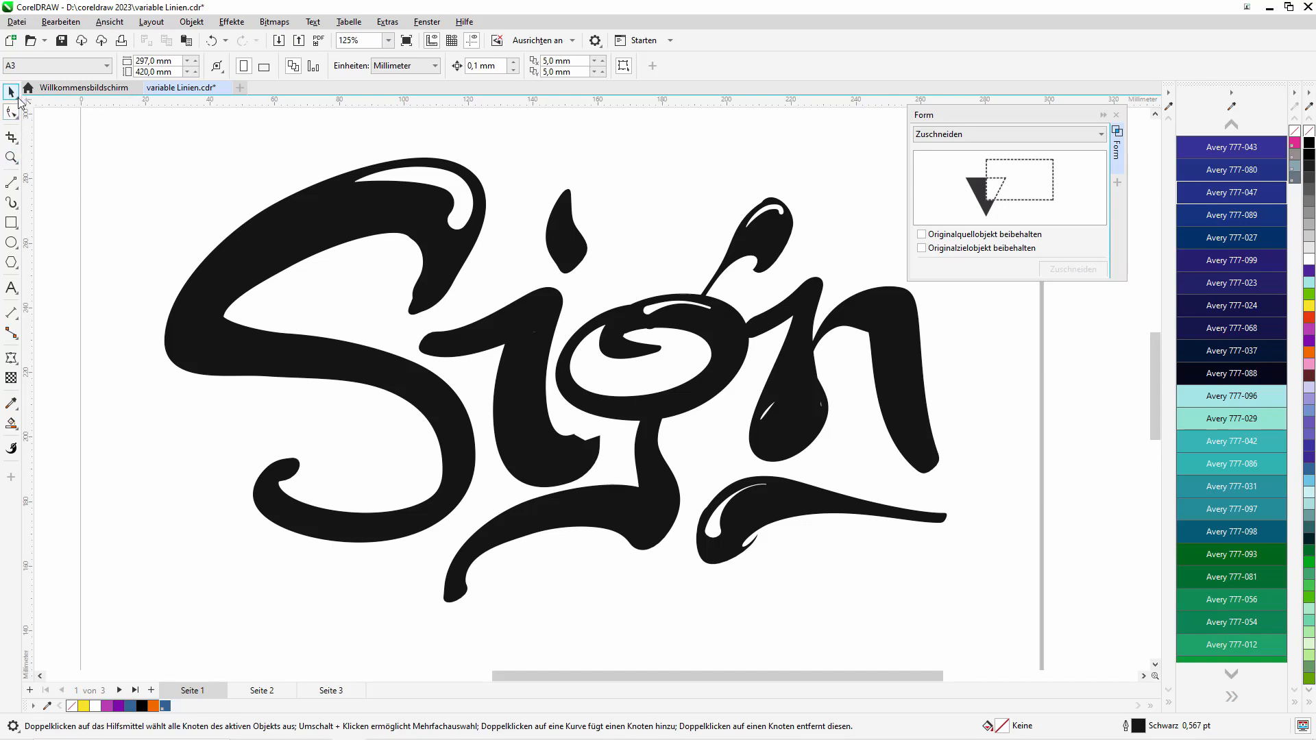
pyautogui.click(375, 202)
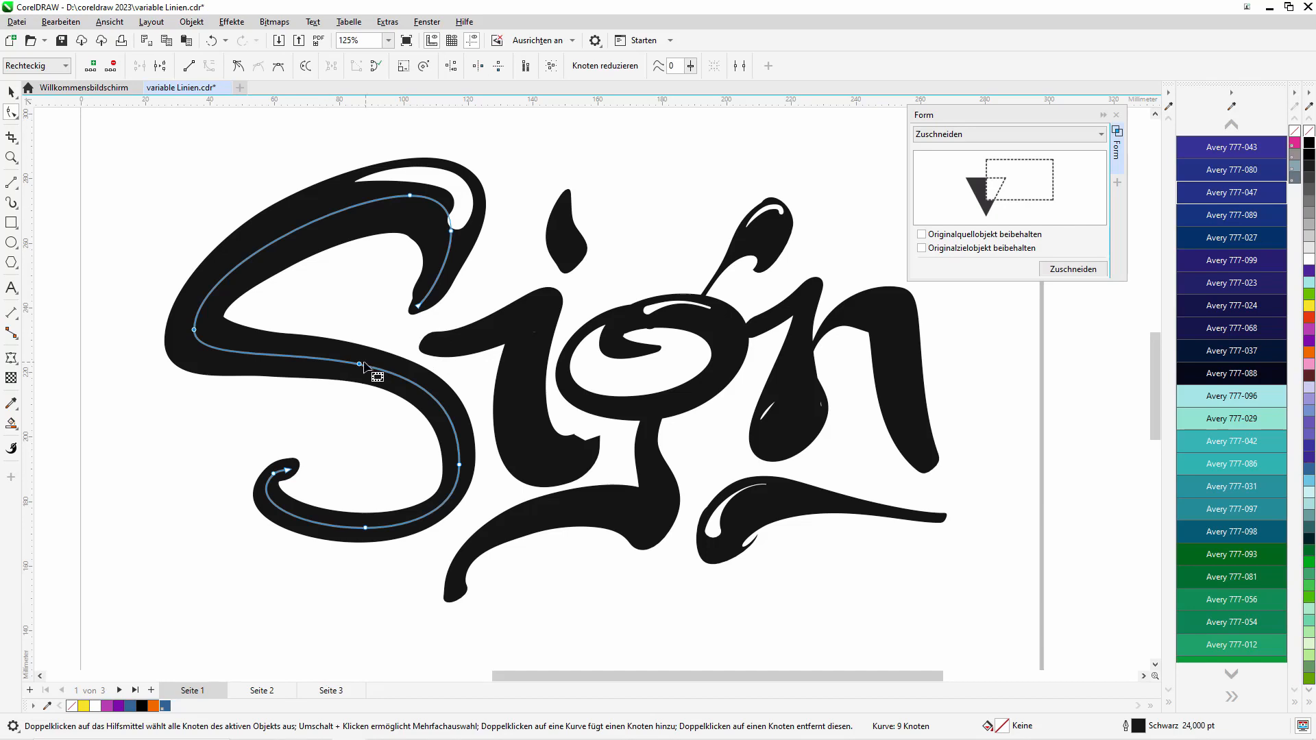
pyautogui.click(16, 183)
pyautogui.moveTo(203, 167); pyautogui.dragTo(398, 473)
pyautogui.moveTo(355, 137); pyautogui.dragTo(404, 206)
pyautogui.moveTo(520, 215); pyautogui.dragTo(435, 260)
pyautogui.moveTo(152, 259); pyautogui.dragTo(220, 369)
pyautogui.click(532, 373)
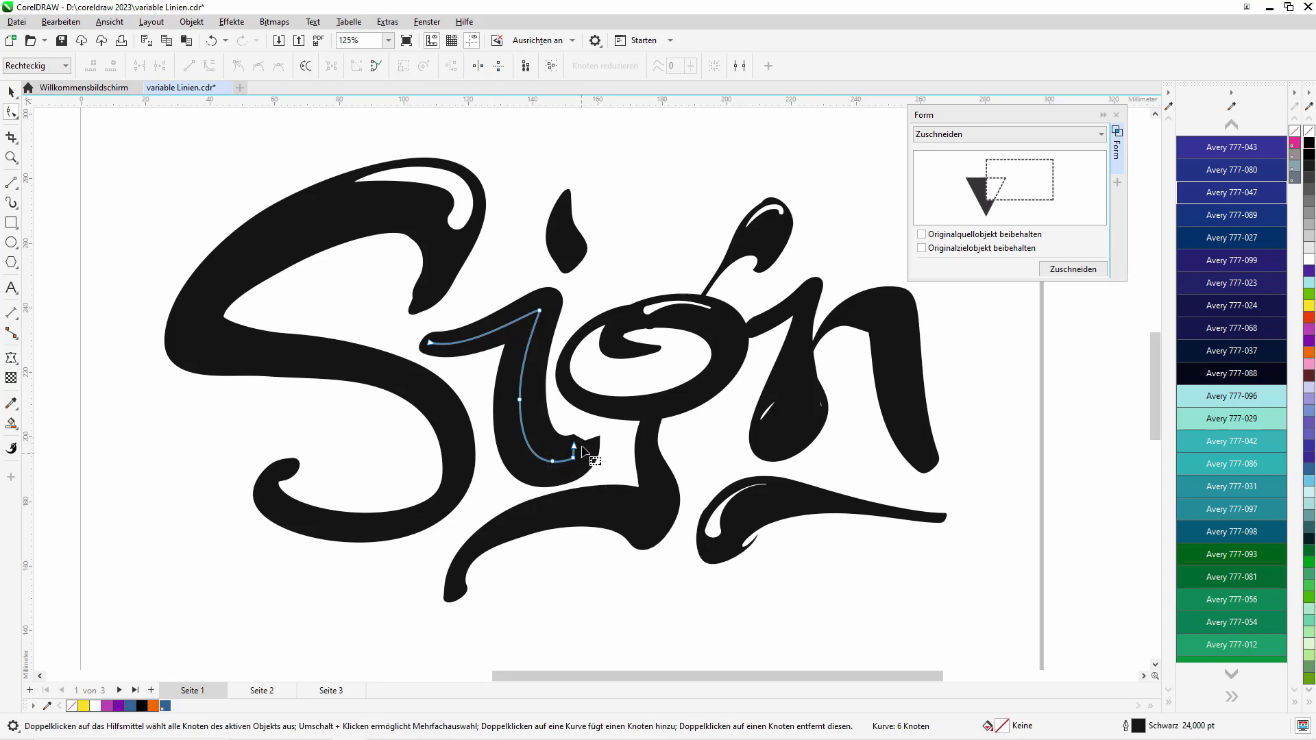
# - Examine the end nodes and the short end segment at the i's lower tip up close
pyautogui.click(11, 157)
pyautogui.click(593, 452)
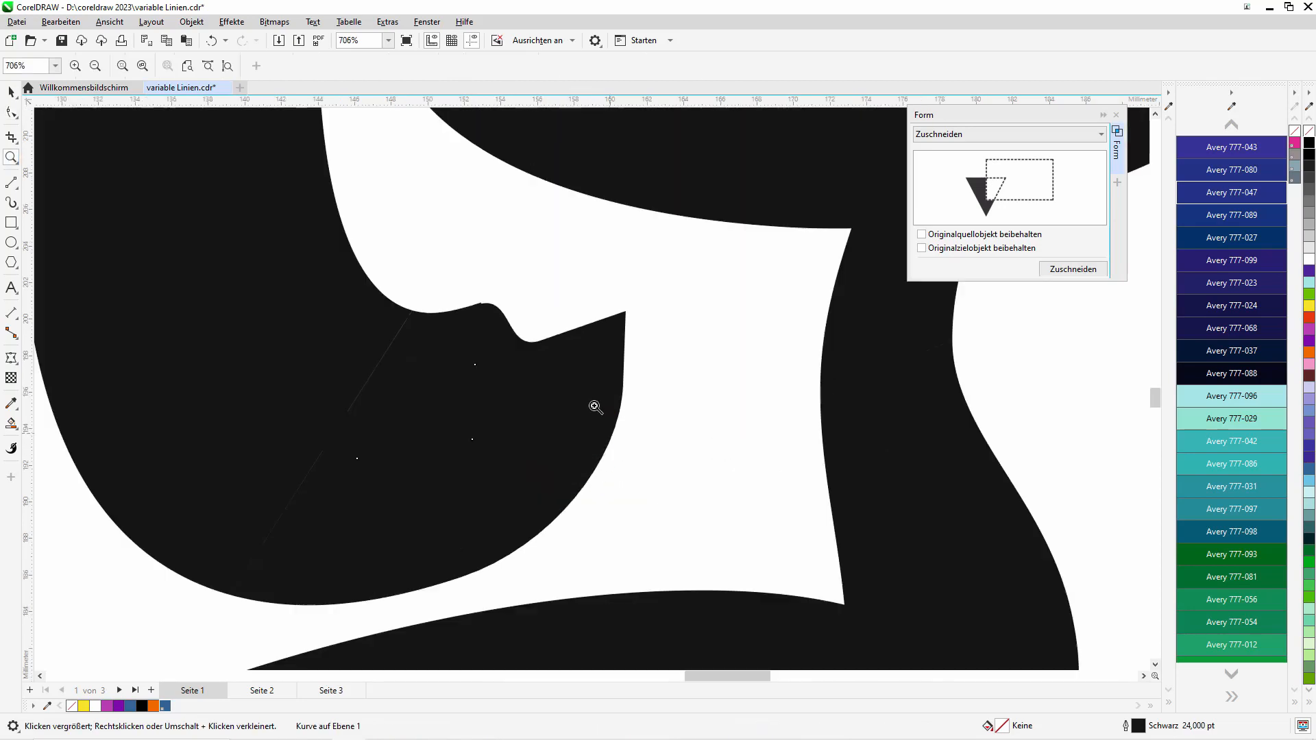
pyautogui.press('F10')
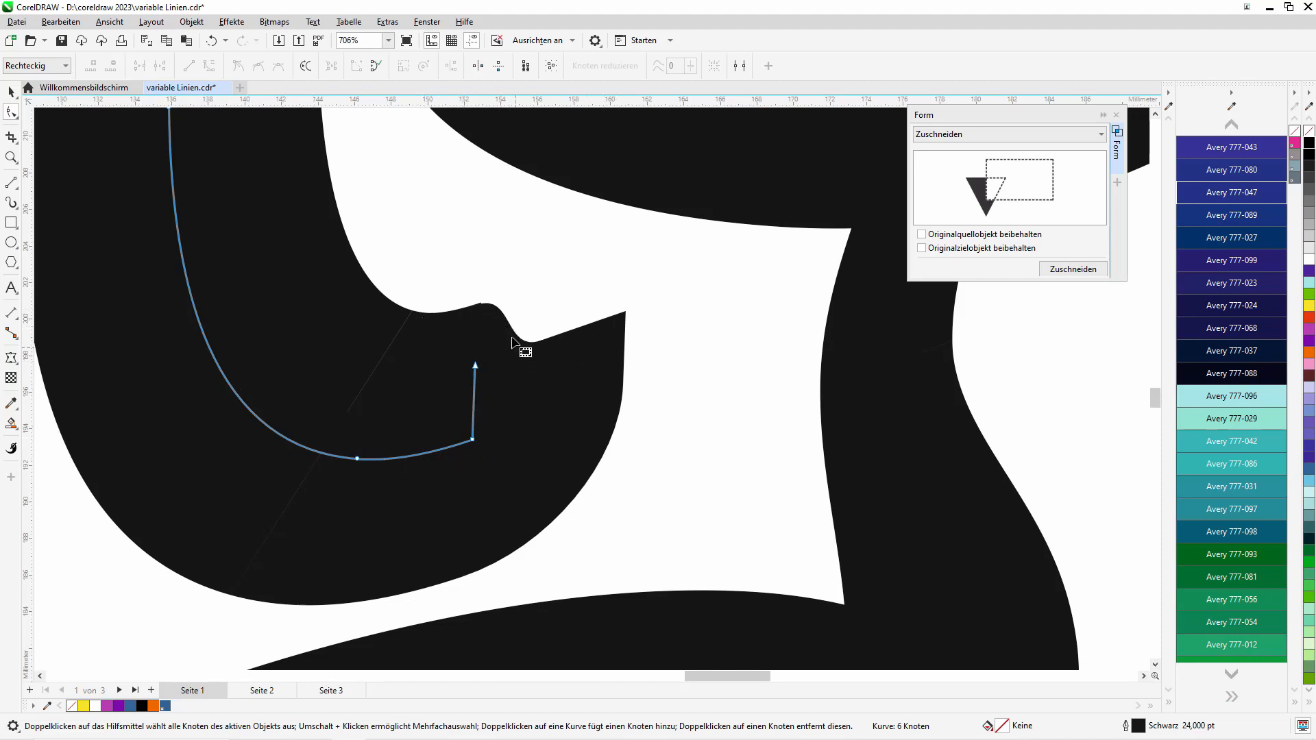
pyautogui.click(11, 157)
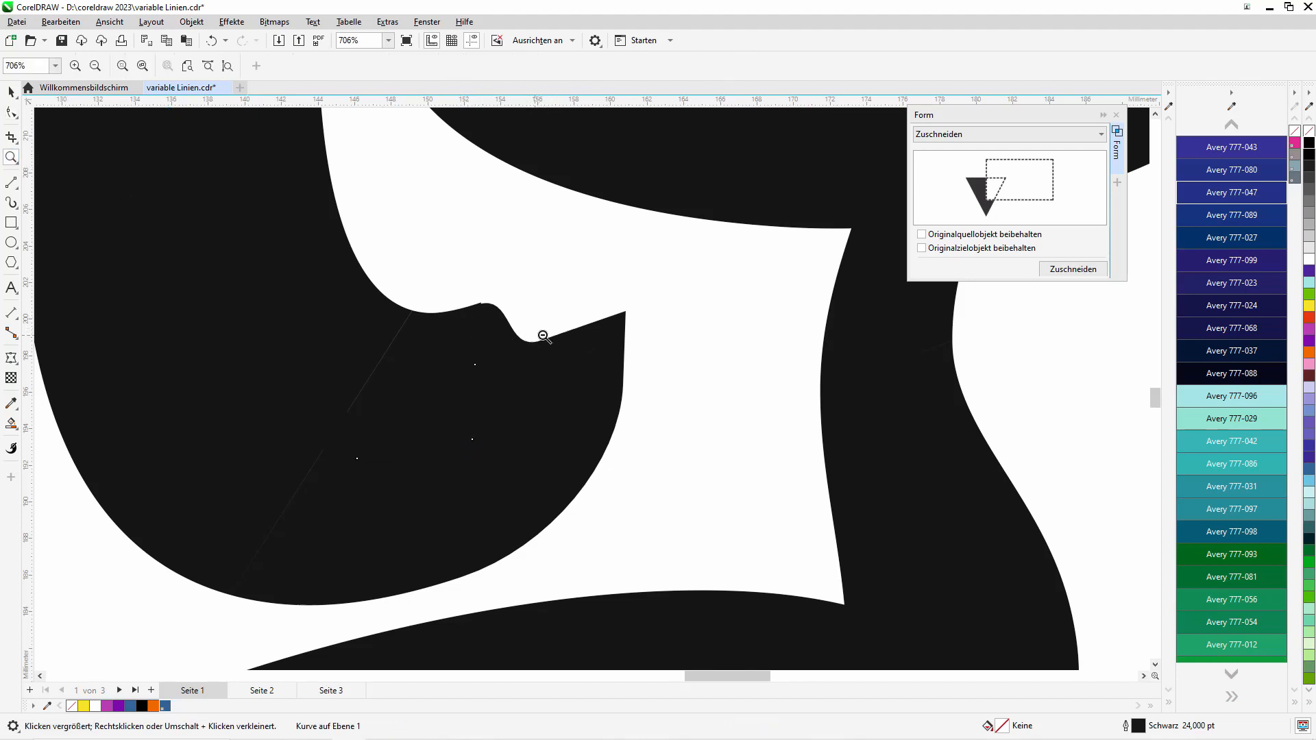
pyautogui.press('F4')
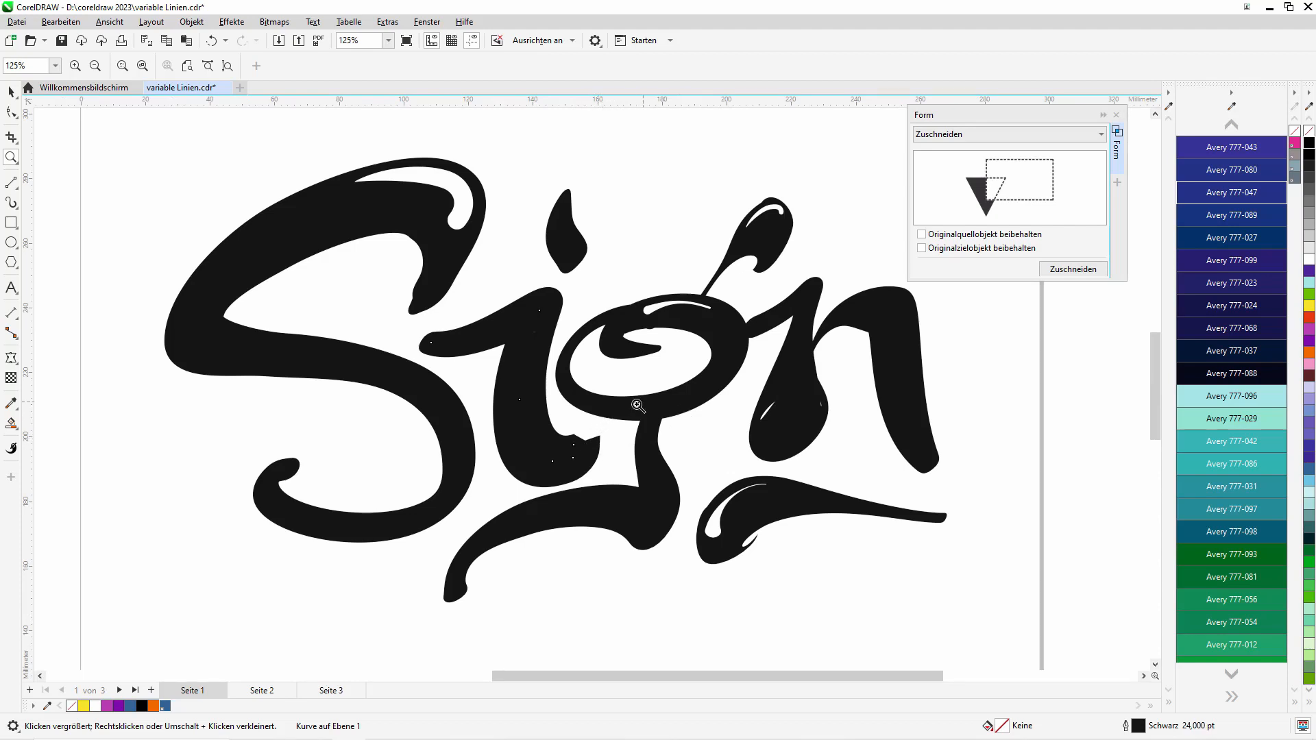
pyautogui.click(11, 92)
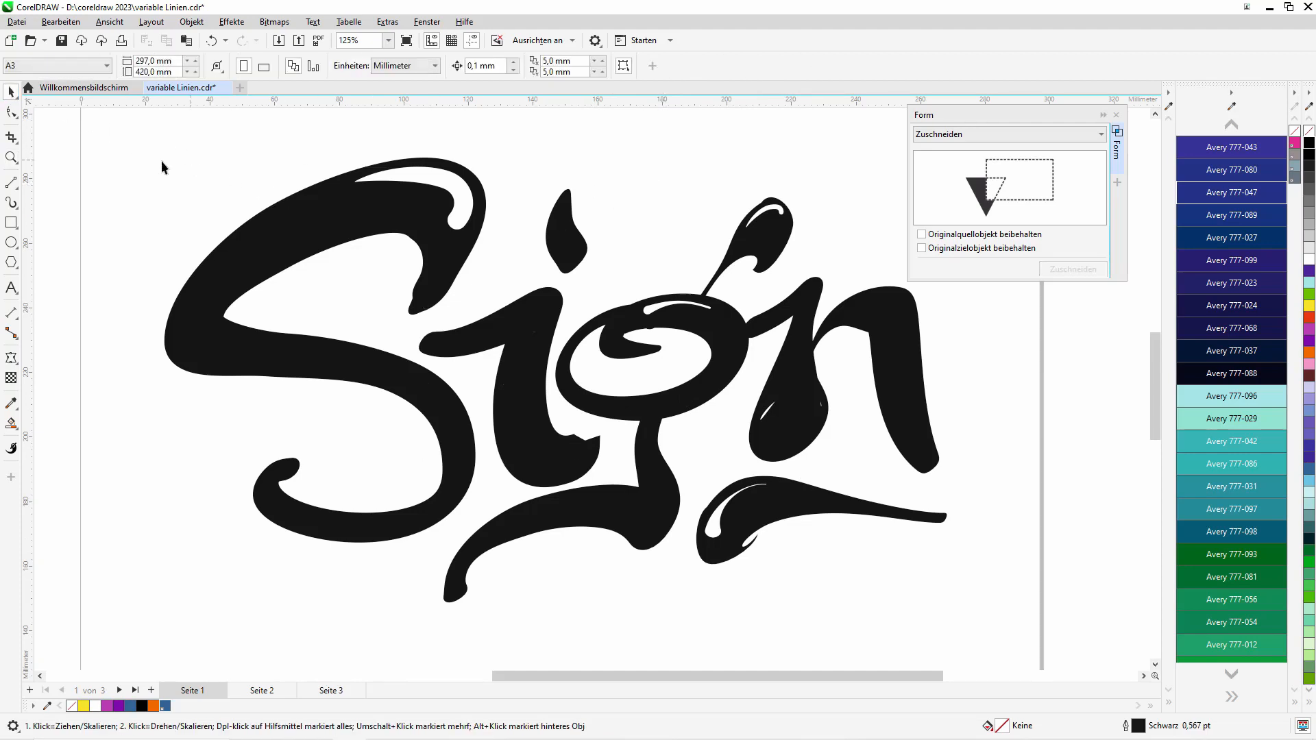
# - Inspect the variable outline nodes along the topmost blue sample stroke beside the page, including the node at its widest point
pyautogui.click(12, 157)
pyautogui.press('F4')
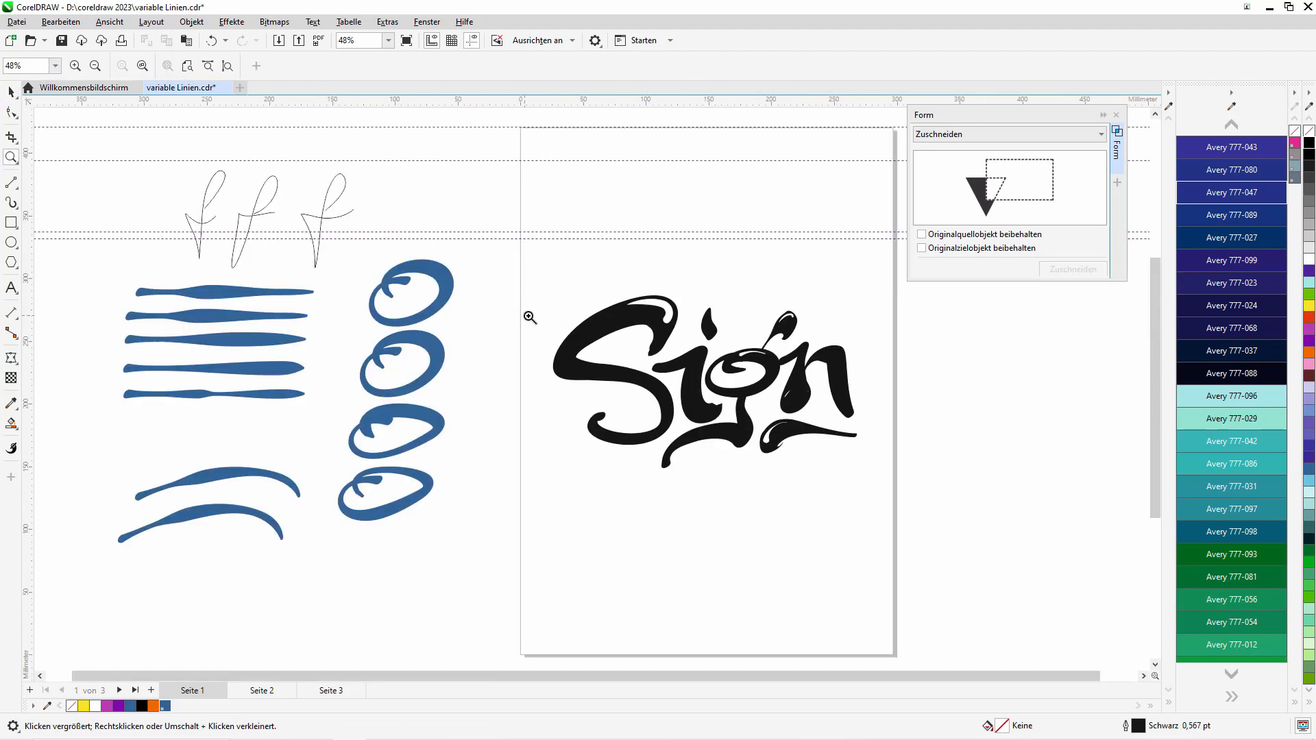
pyautogui.moveTo(92, 135); pyautogui.dragTo(507, 467)
pyautogui.click(12, 92)
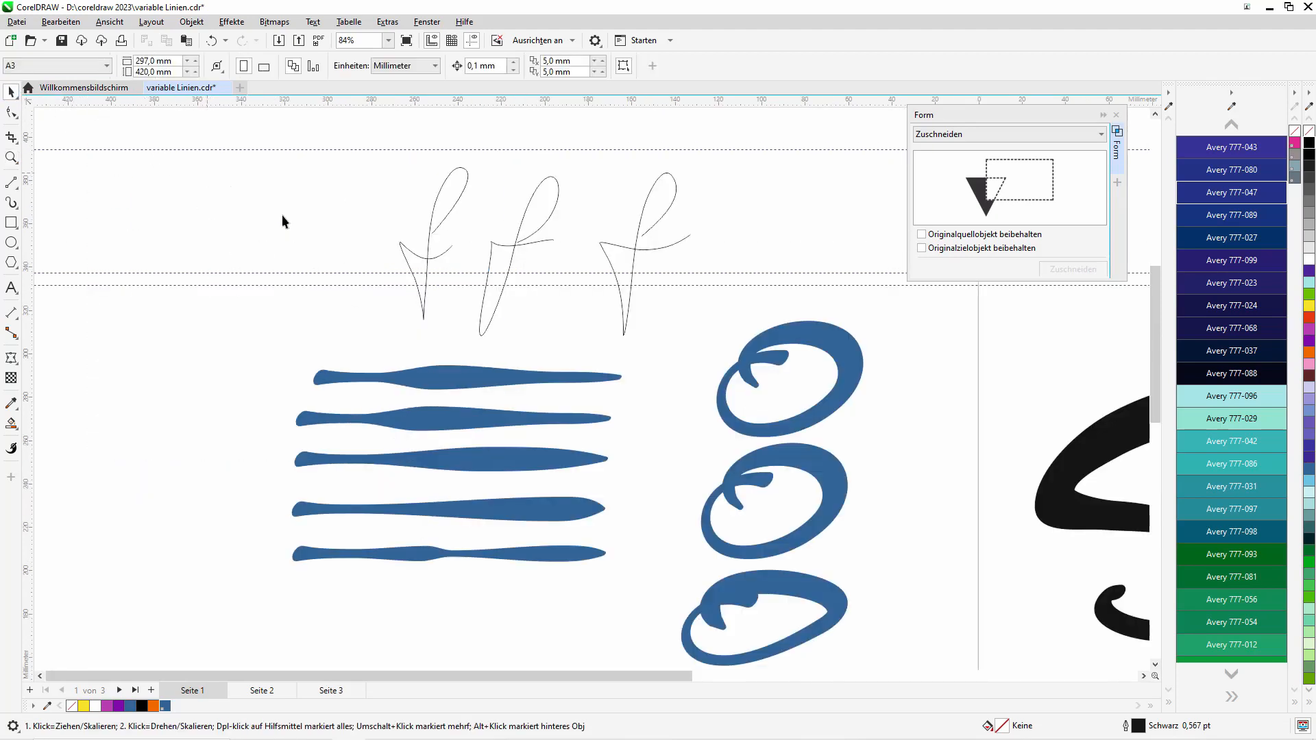
pyautogui.click(12, 448)
pyautogui.click(365, 378)
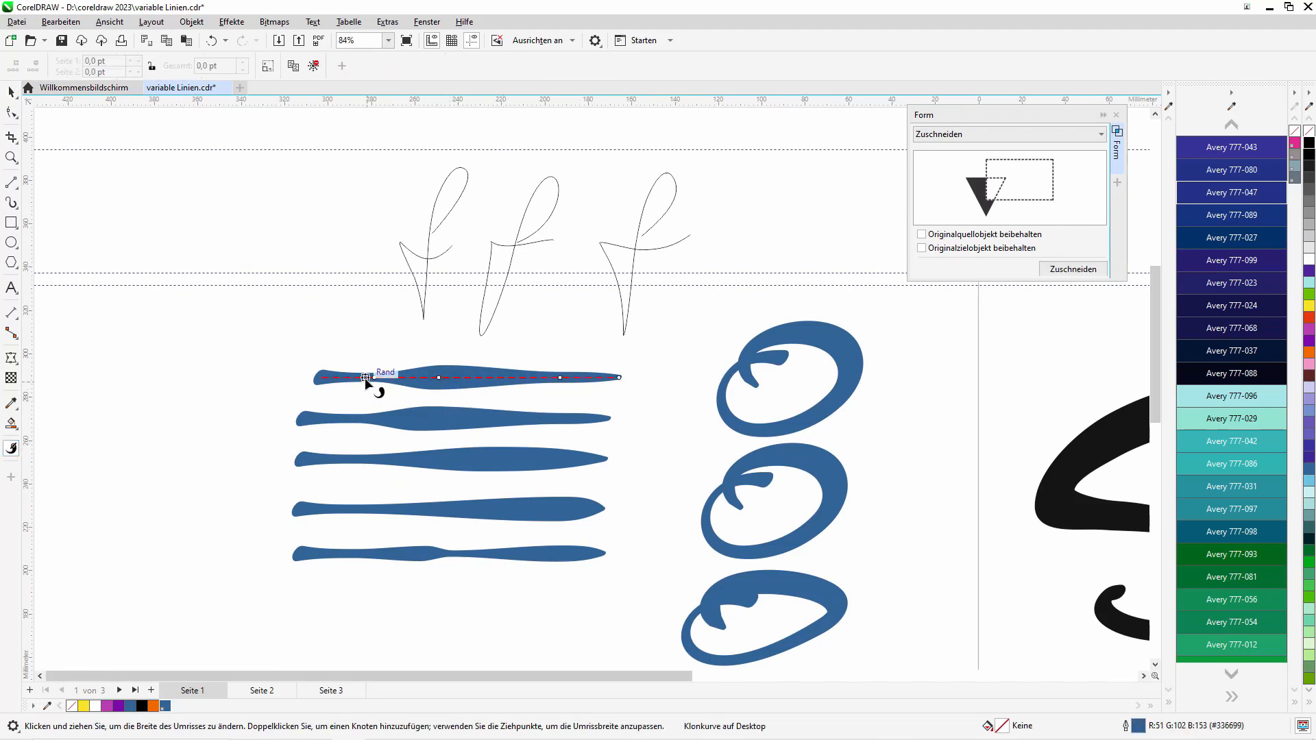
pyautogui.click(374, 378)
pyautogui.click(441, 378)
pyautogui.click(555, 378)
pyautogui.click(440, 377)
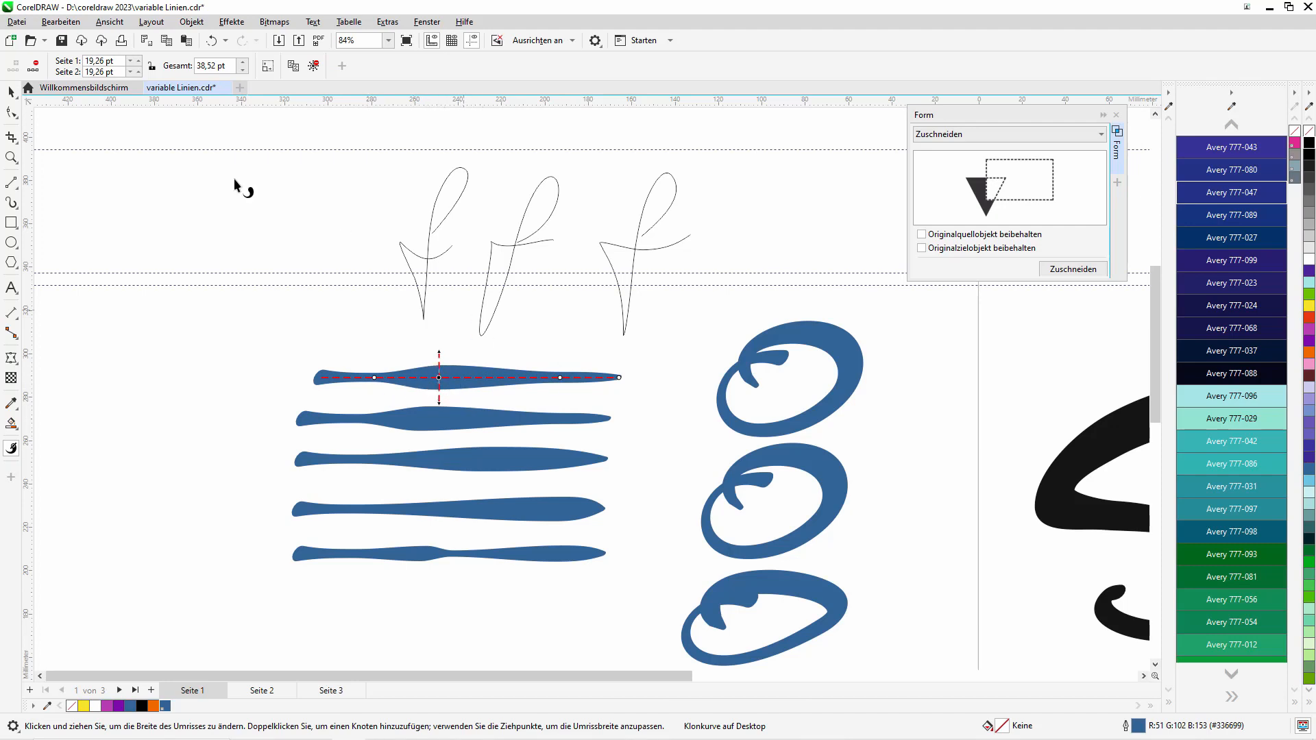
pyautogui.click(11, 92)
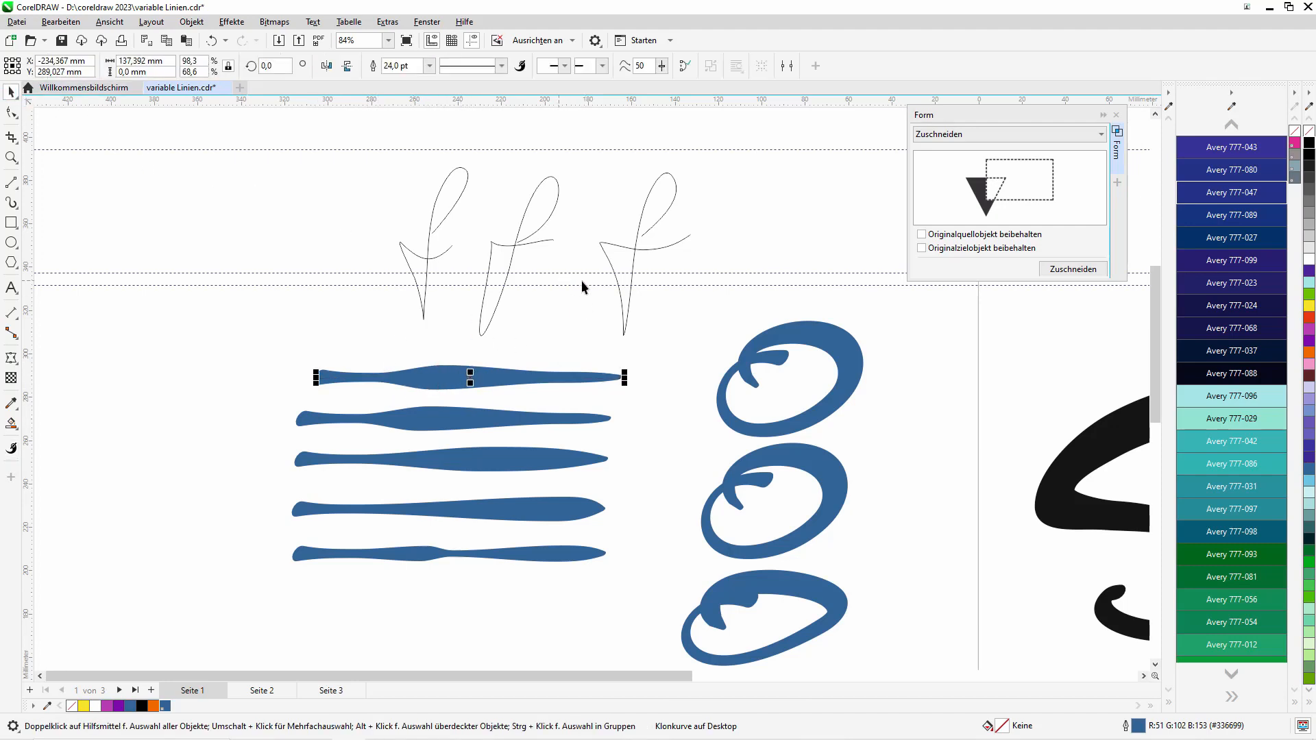
pyautogui.click(769, 228)
pyautogui.click(470, 384)
pyautogui.click(289, 170)
# - Copy the Umrissstift and Umrissfarbe properties from the topmost blue stroke to the first thin f curve
pyautogui.click(60, 21)
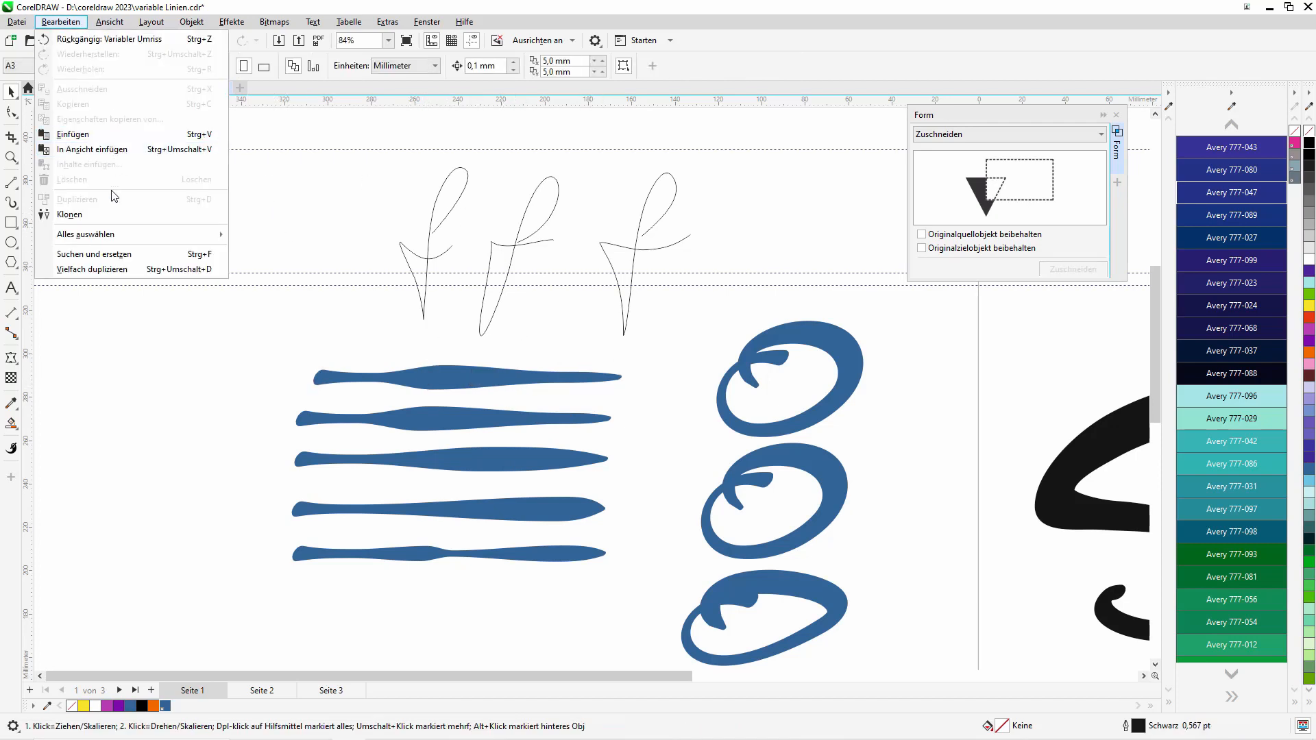
pyautogui.click(317, 142)
pyautogui.click(431, 262)
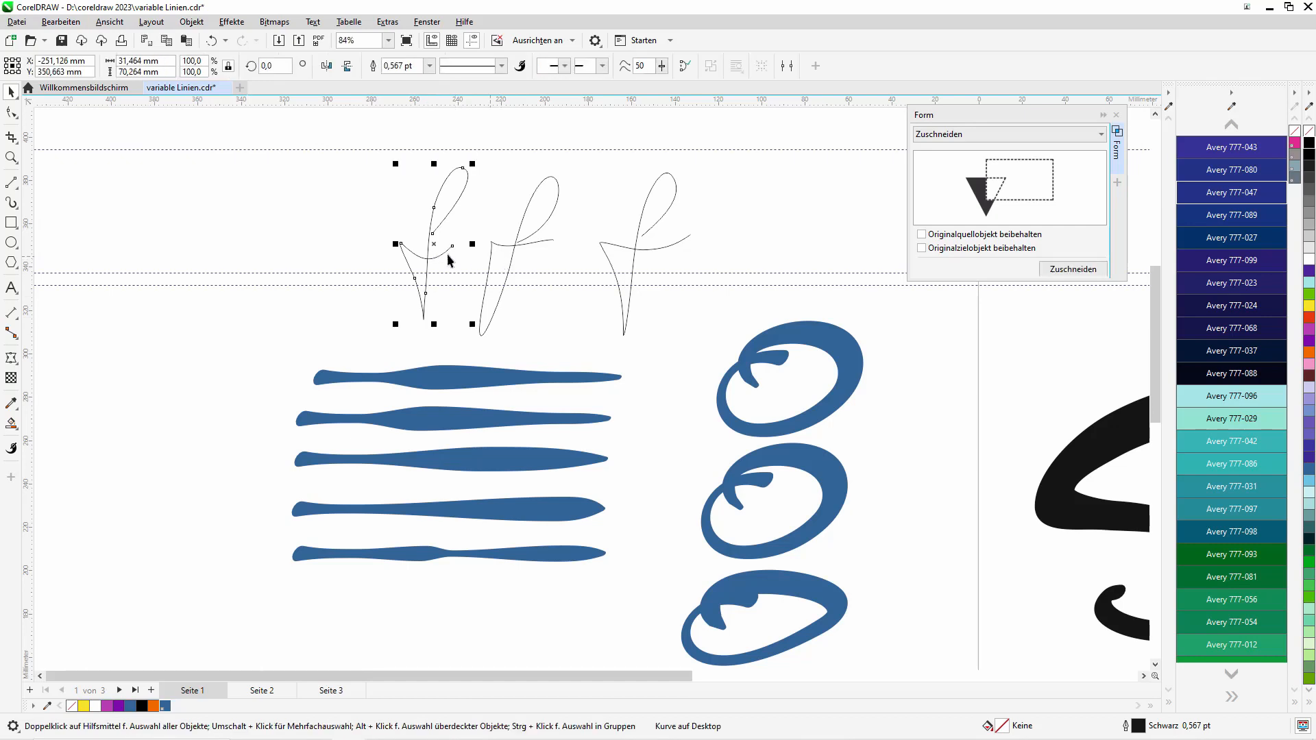
pyautogui.click(65, 21)
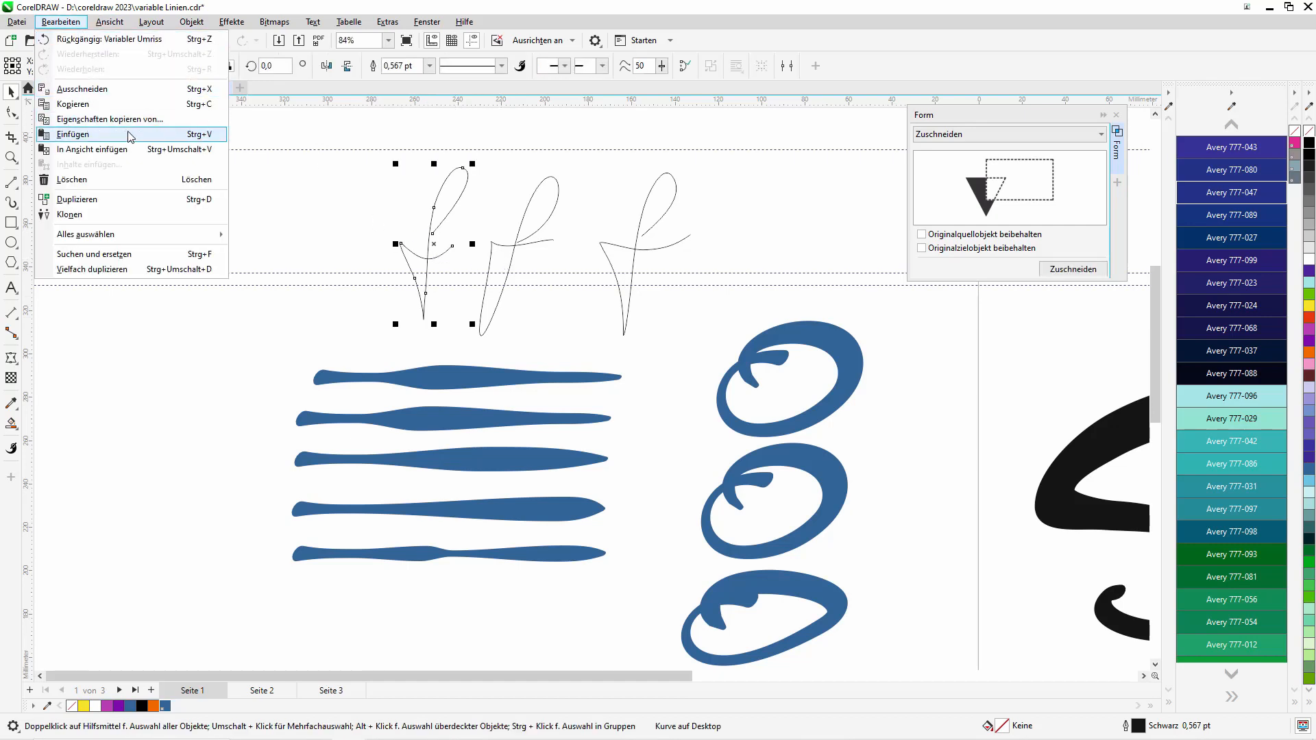
pyautogui.click(138, 121)
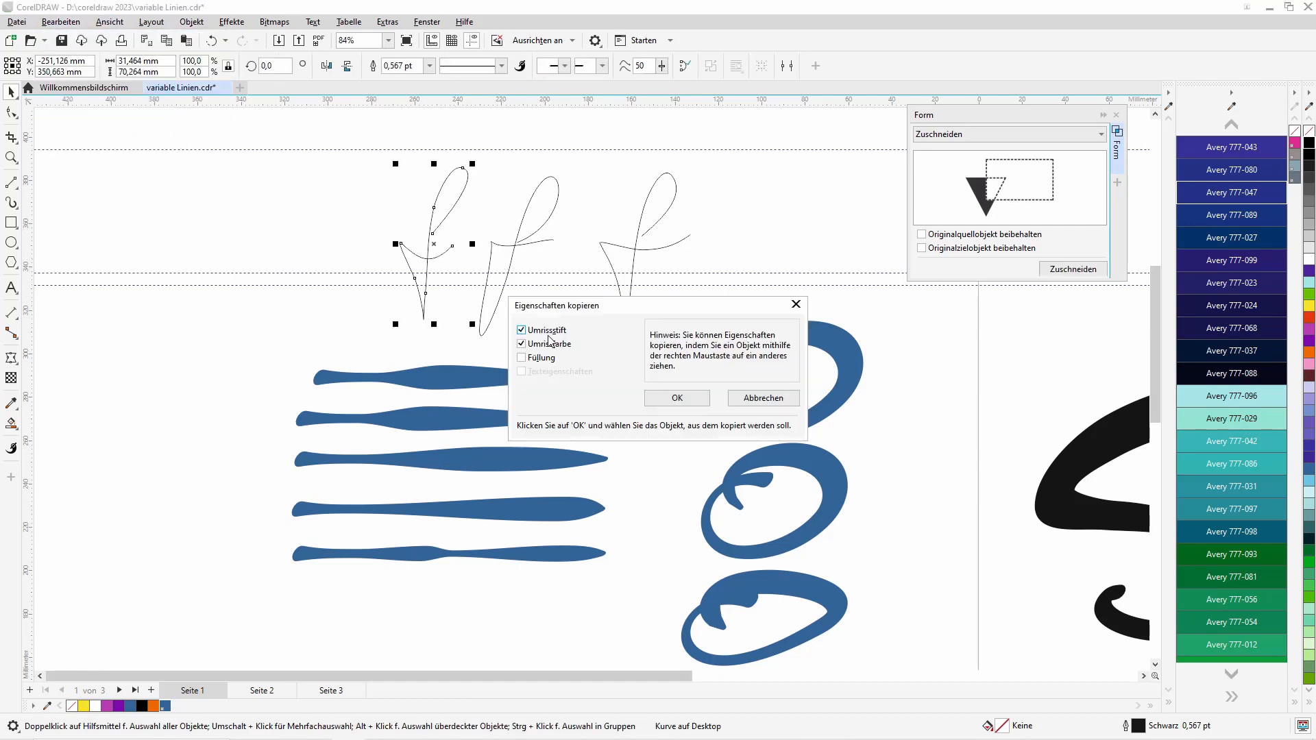
pyautogui.moveTo(665, 309); pyautogui.dragTo(682, 309)
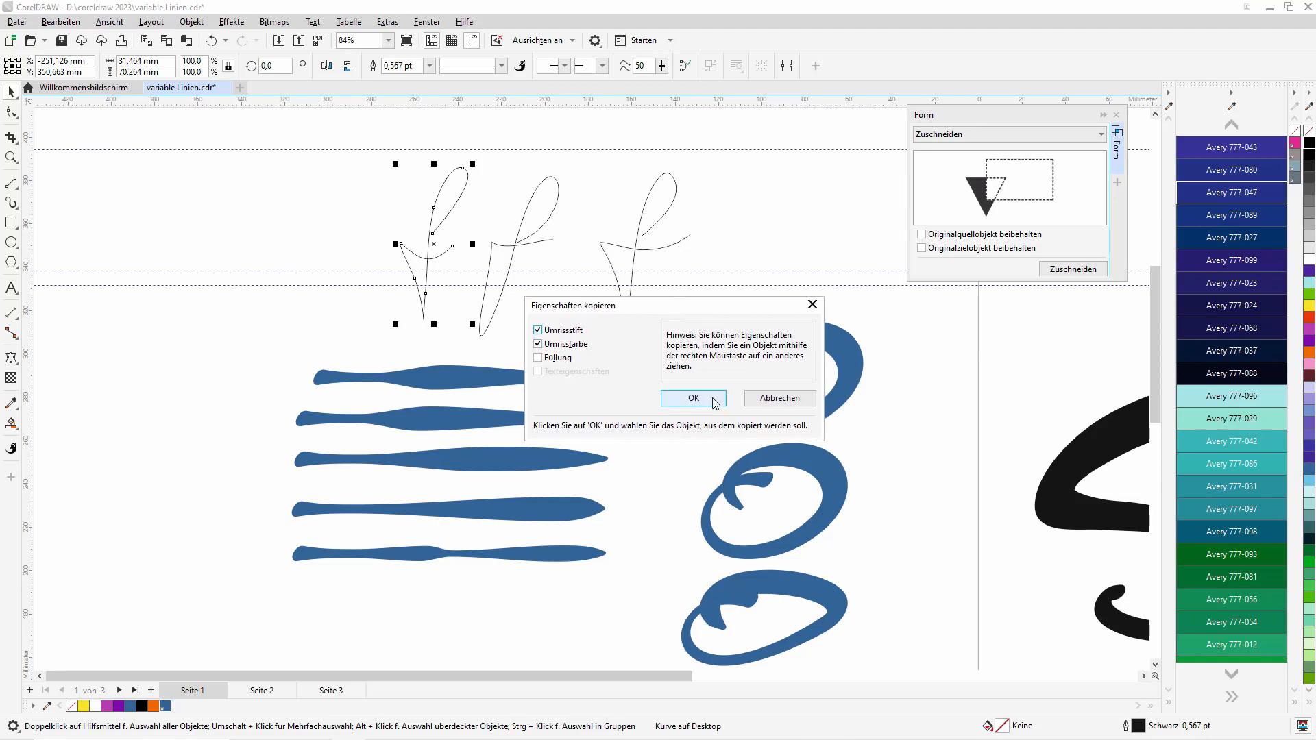
pyautogui.click(694, 399)
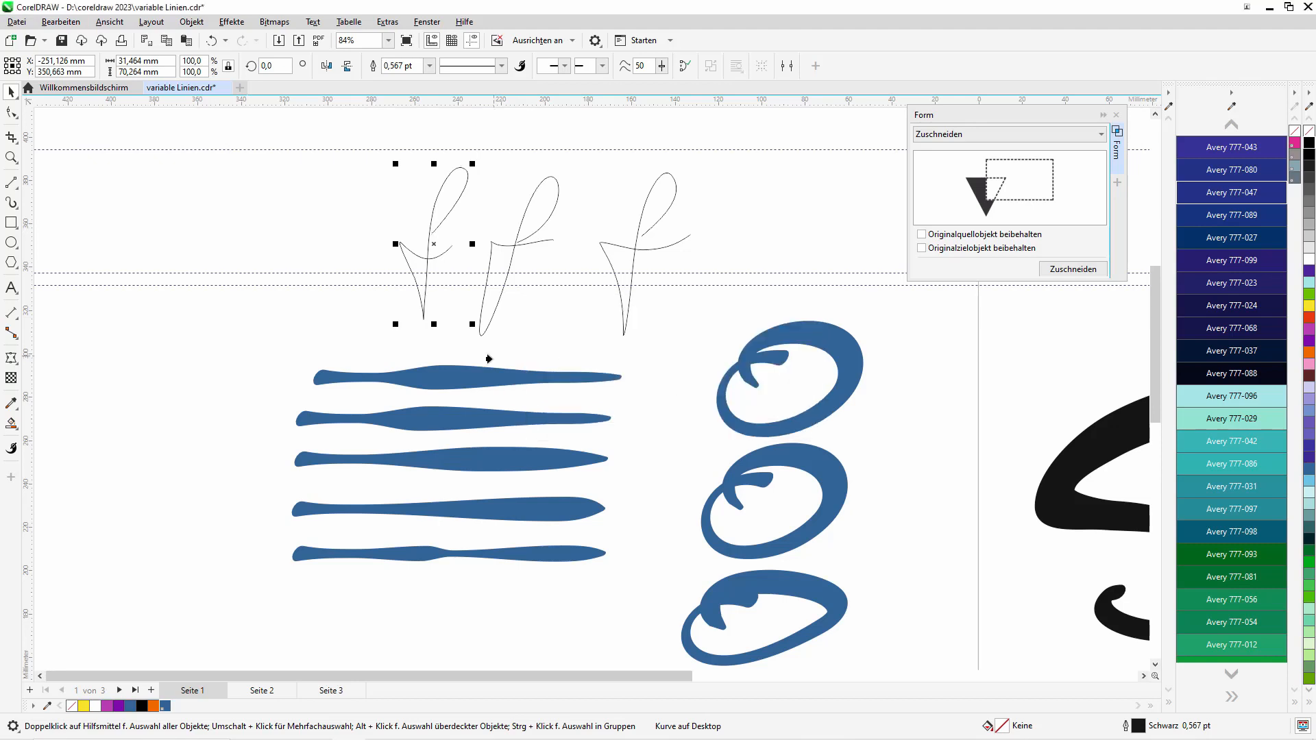
pyautogui.click(458, 378)
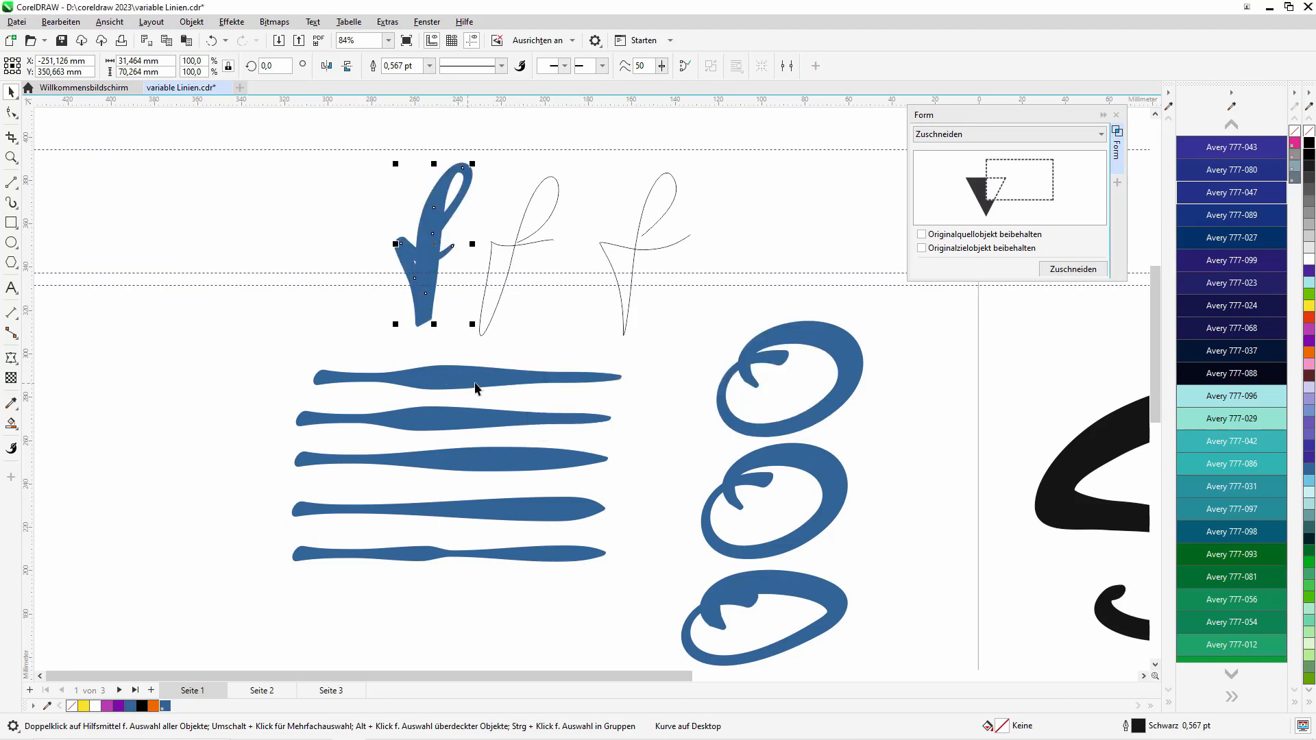
# - Apply the topmost blue stroke's outline pen and outline colour to the second thin f curve by copying its properties
pyautogui.click(517, 246)
pyautogui.click(60, 21)
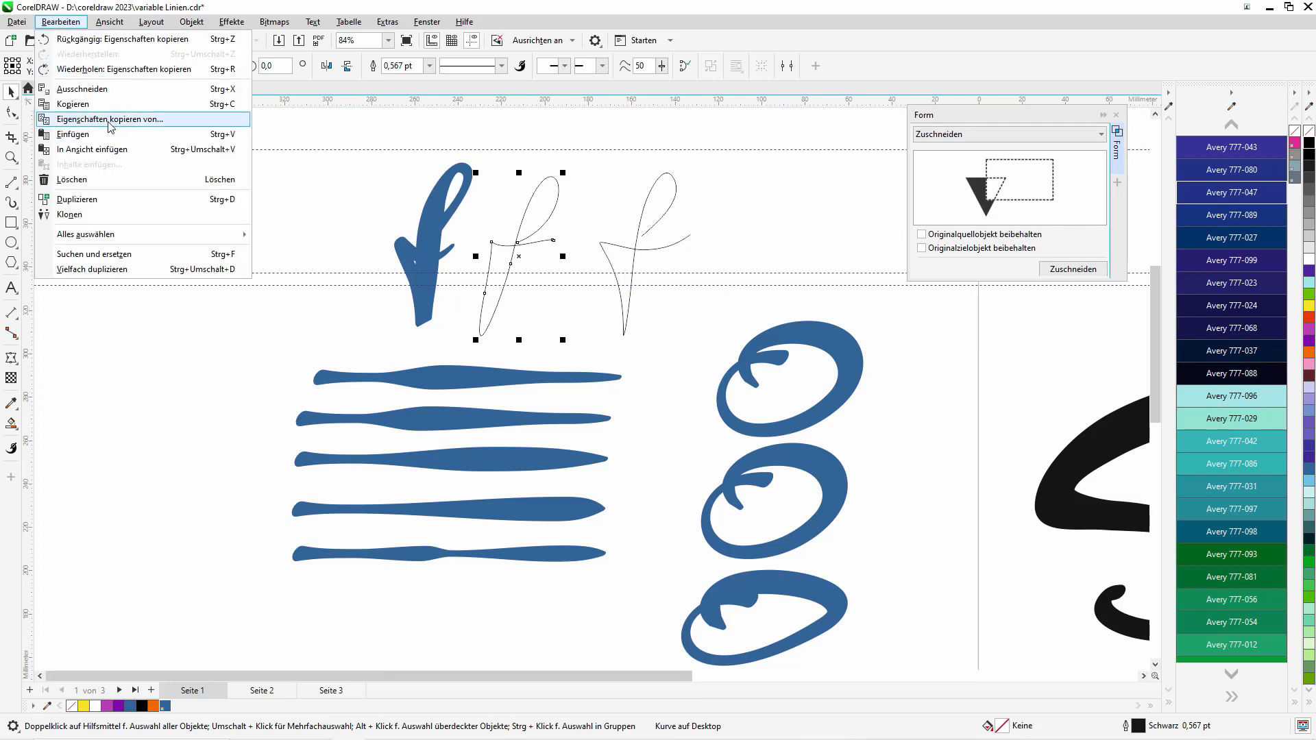
pyautogui.click(89, 118)
pyautogui.click(676, 397)
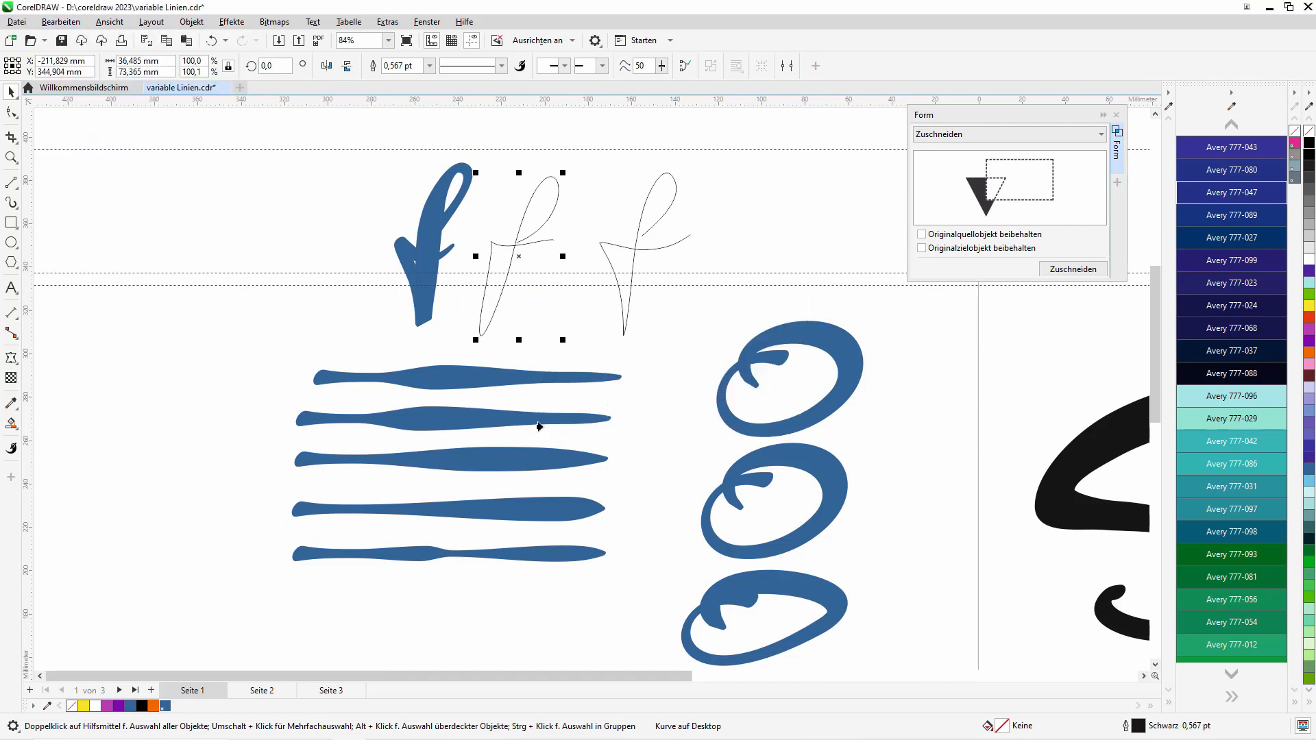
pyautogui.click(463, 377)
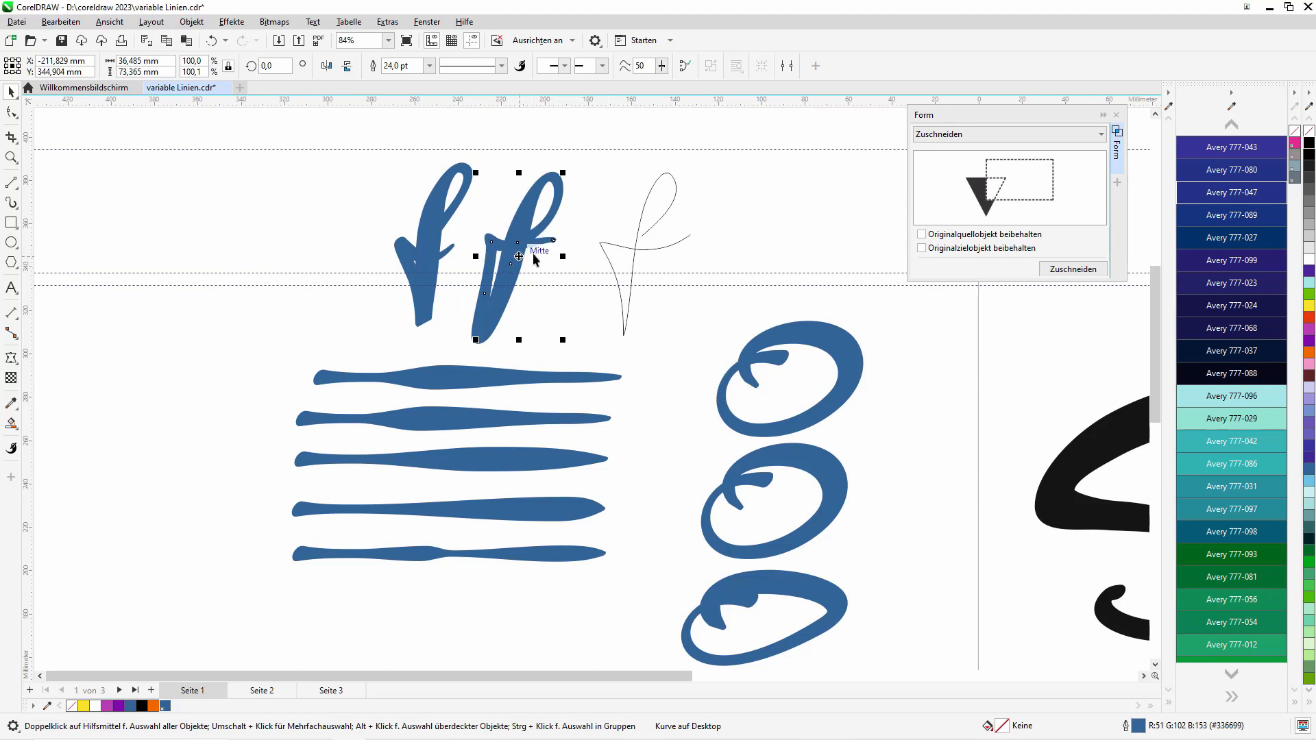
# - Open page Seite 2 and examine the black handwritten lettering in its upper half
pyautogui.click(18, 161)
pyautogui.click(55, 91)
pyautogui.press('z')
pyautogui.press('pagedown')
pyautogui.moveTo(533, 140); pyautogui.dragTo(895, 390)
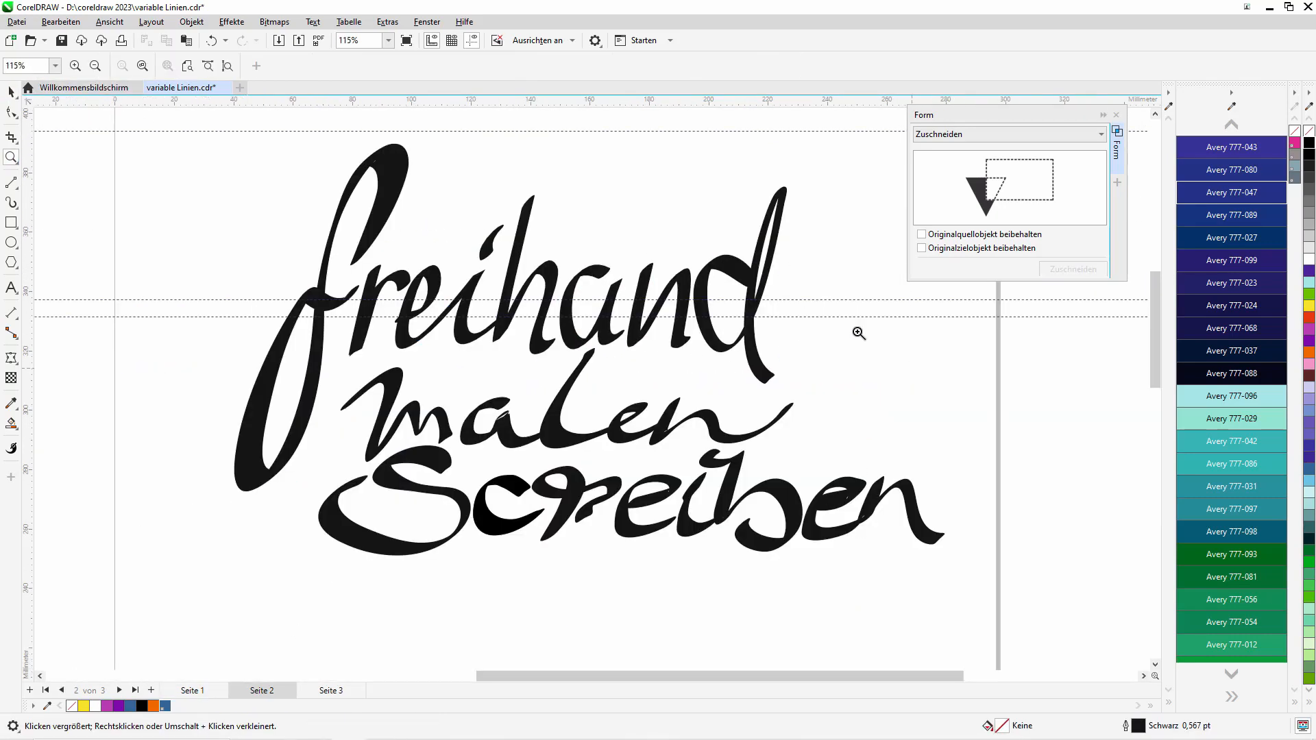
pyautogui.click(12, 94)
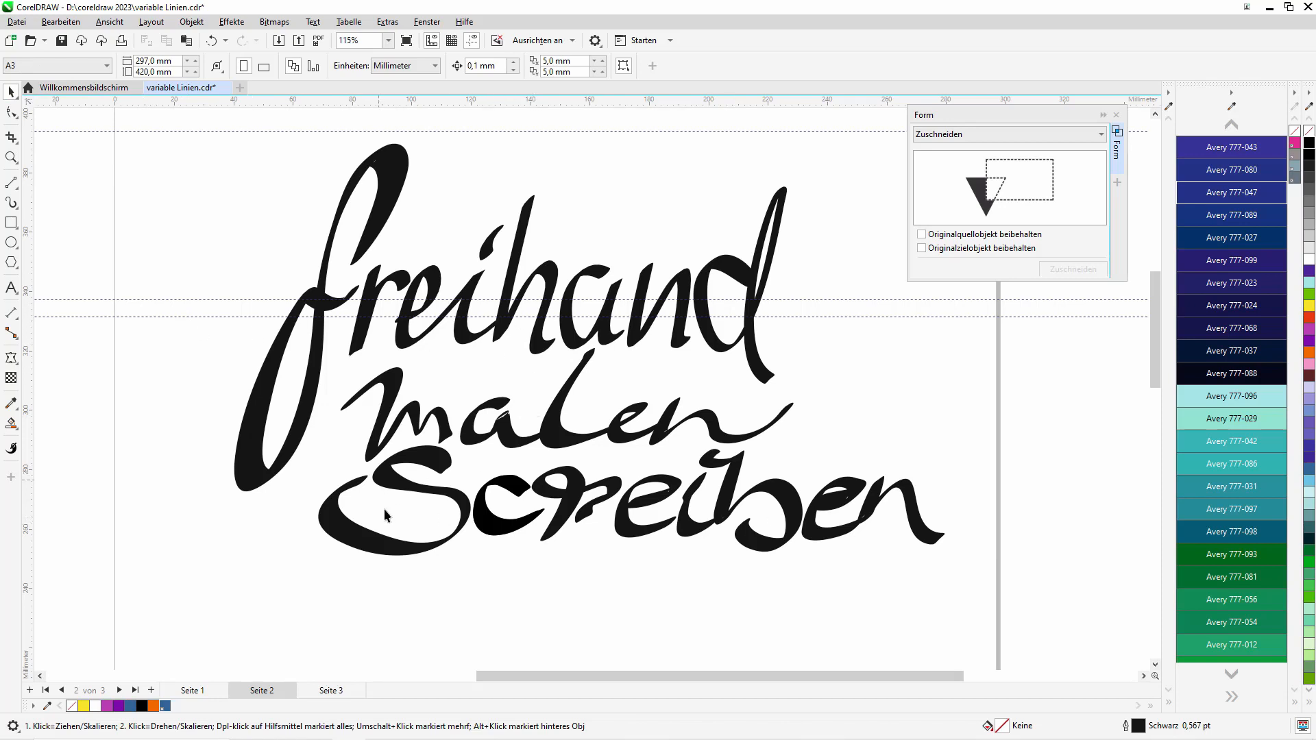
pyautogui.click(11, 157)
pyautogui.rightClick(387, 241)
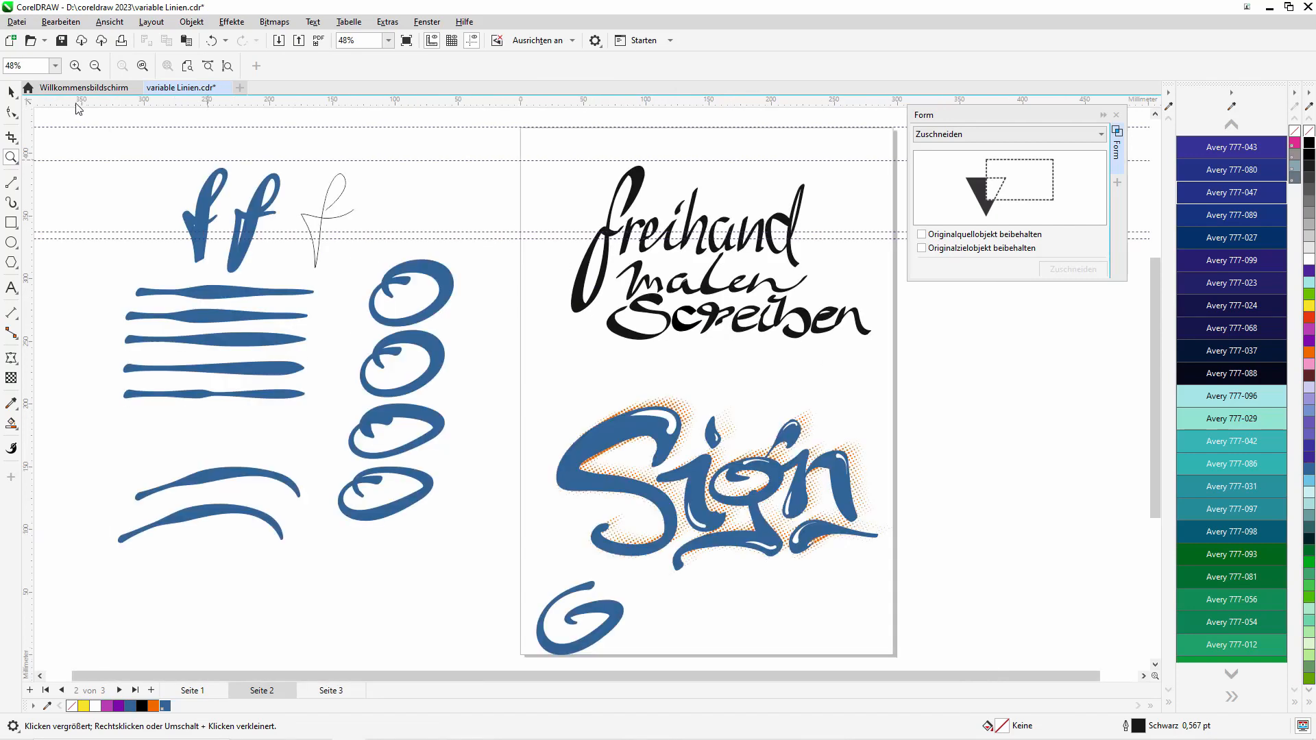
pyautogui.click(11, 94)
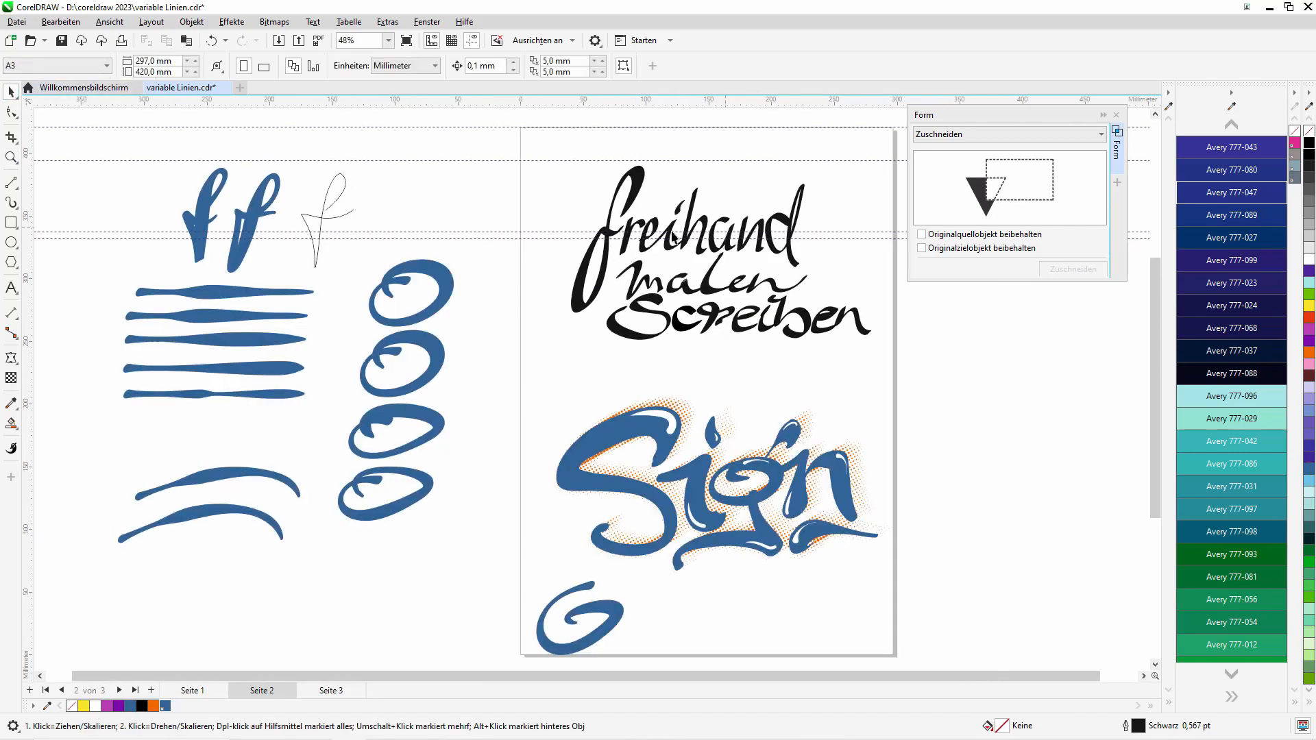
# - Examine the blue Sign lettering with its white highlights and orange halftone shadow up close
pyautogui.press('z')
pyautogui.moveTo(538, 382); pyautogui.dragTo(934, 606)
pyautogui.click(12, 92)
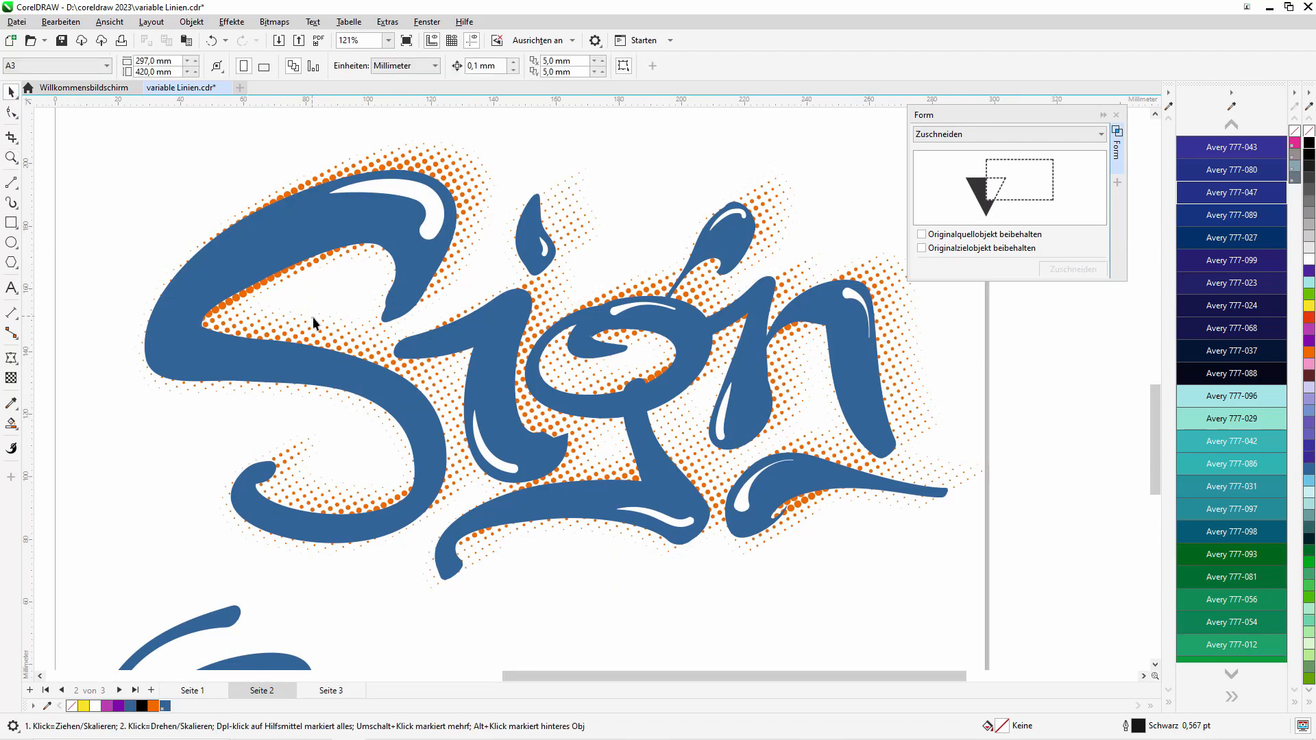
pyautogui.click(415, 312)
pyautogui.click(724, 612)
pyautogui.press('F4')
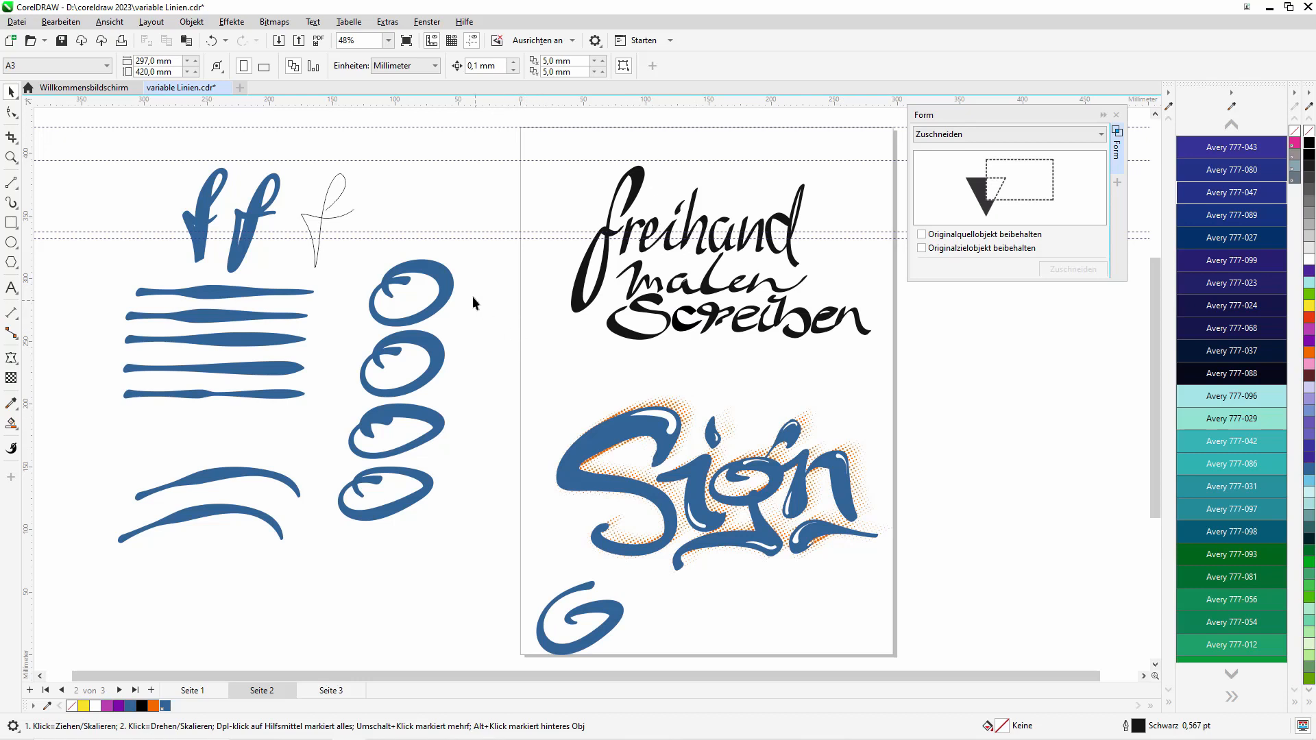
# - Apply a Gaussian blur effect to the topmost blue oval curve beside the page
pyautogui.click(11, 157)
pyautogui.moveTo(334, 239); pyautogui.dragTo(475, 357)
pyautogui.click(11, 92)
pyautogui.click(568, 213)
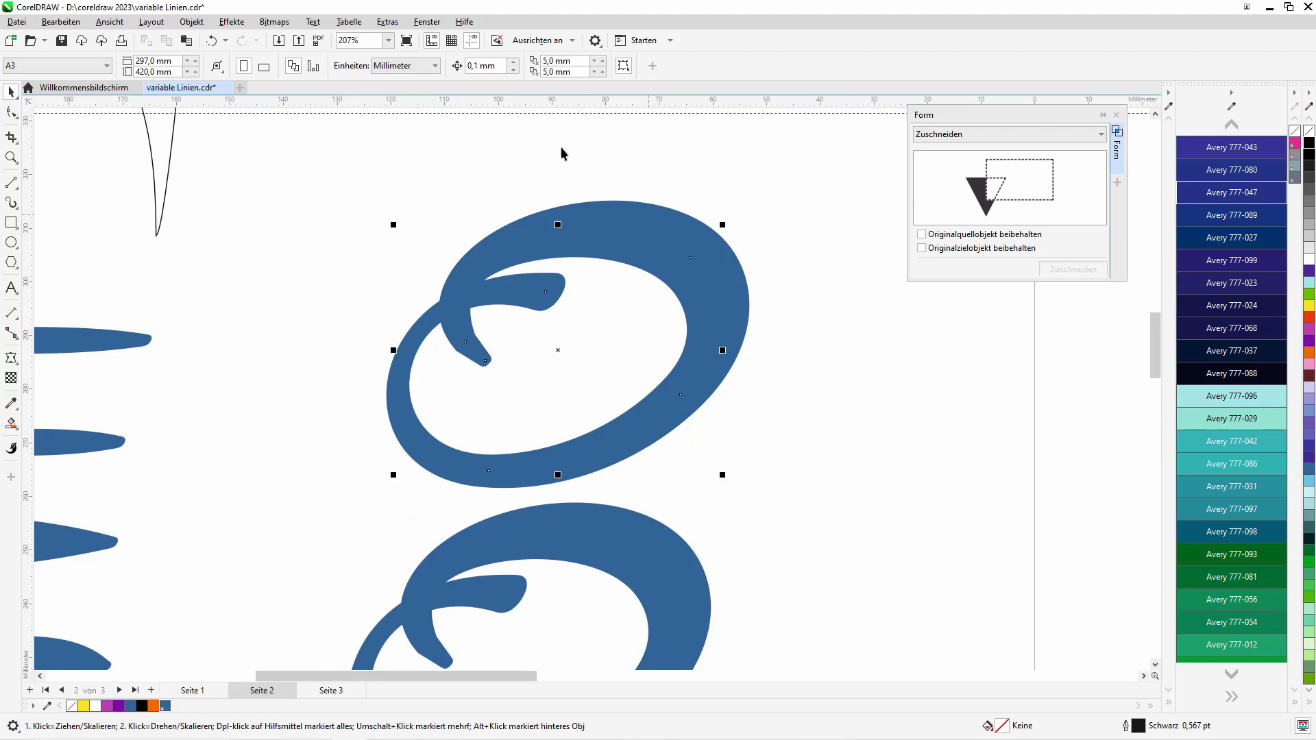
pyautogui.click(226, 22)
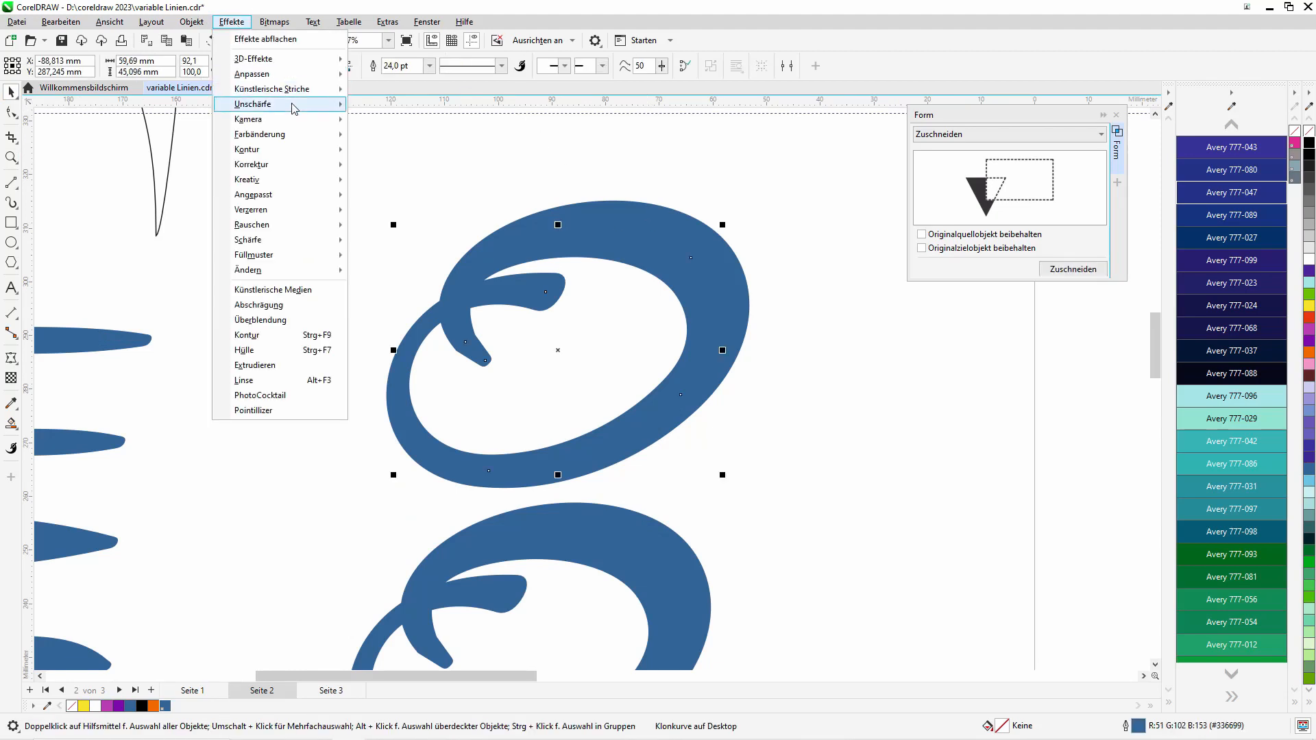
pyautogui.moveTo(296, 107)
pyautogui.click(425, 157)
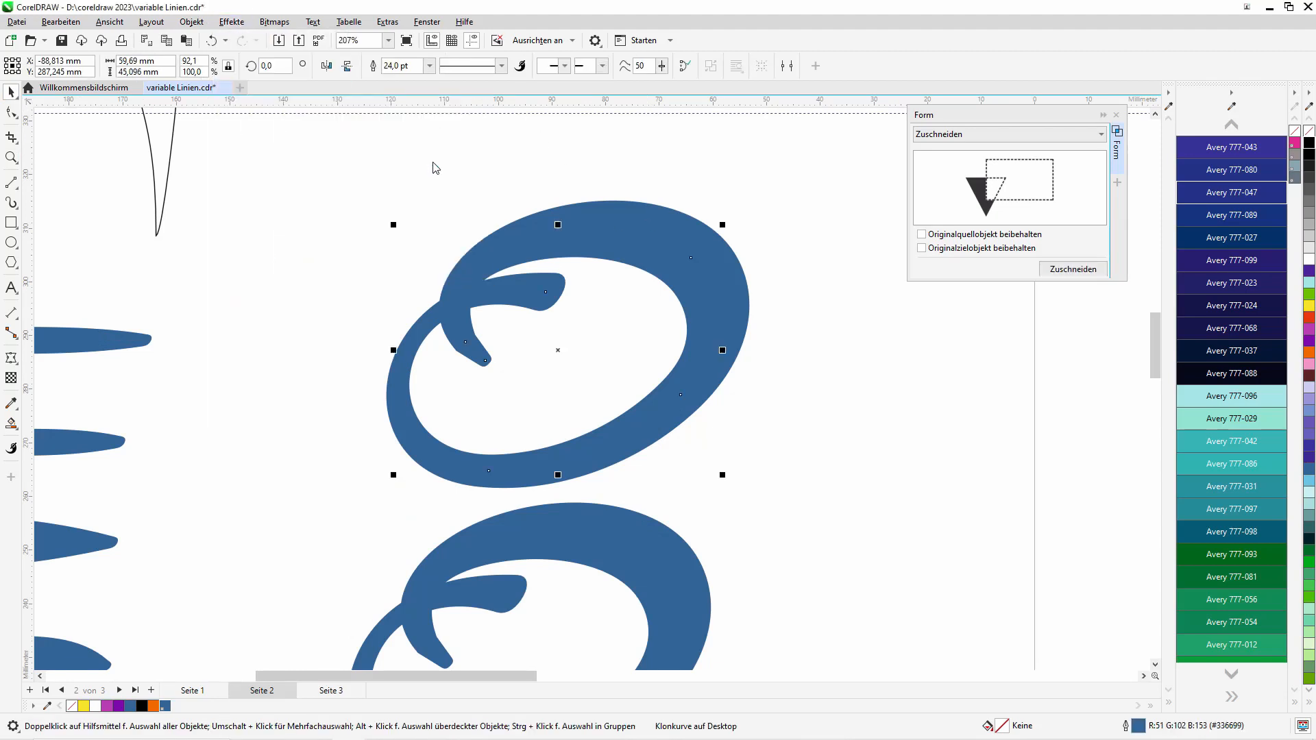
pyautogui.click(655, 358)
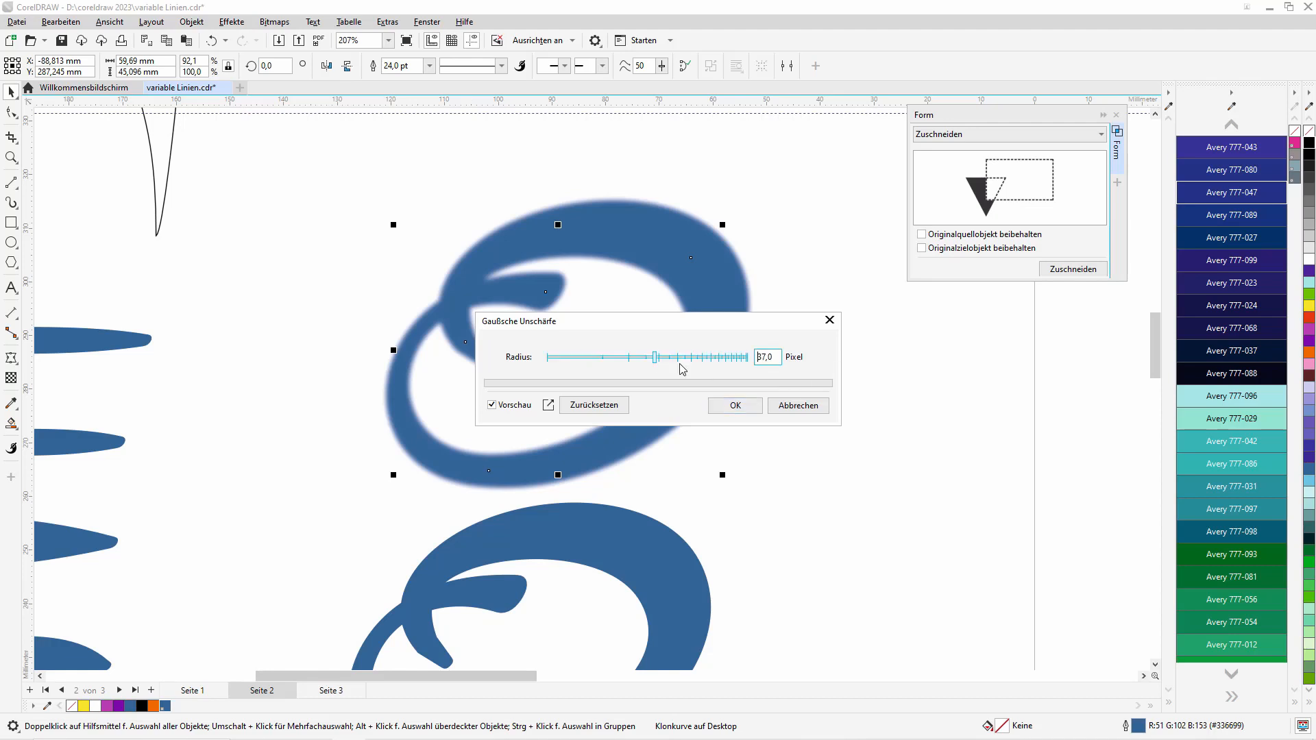
pyautogui.click(735, 406)
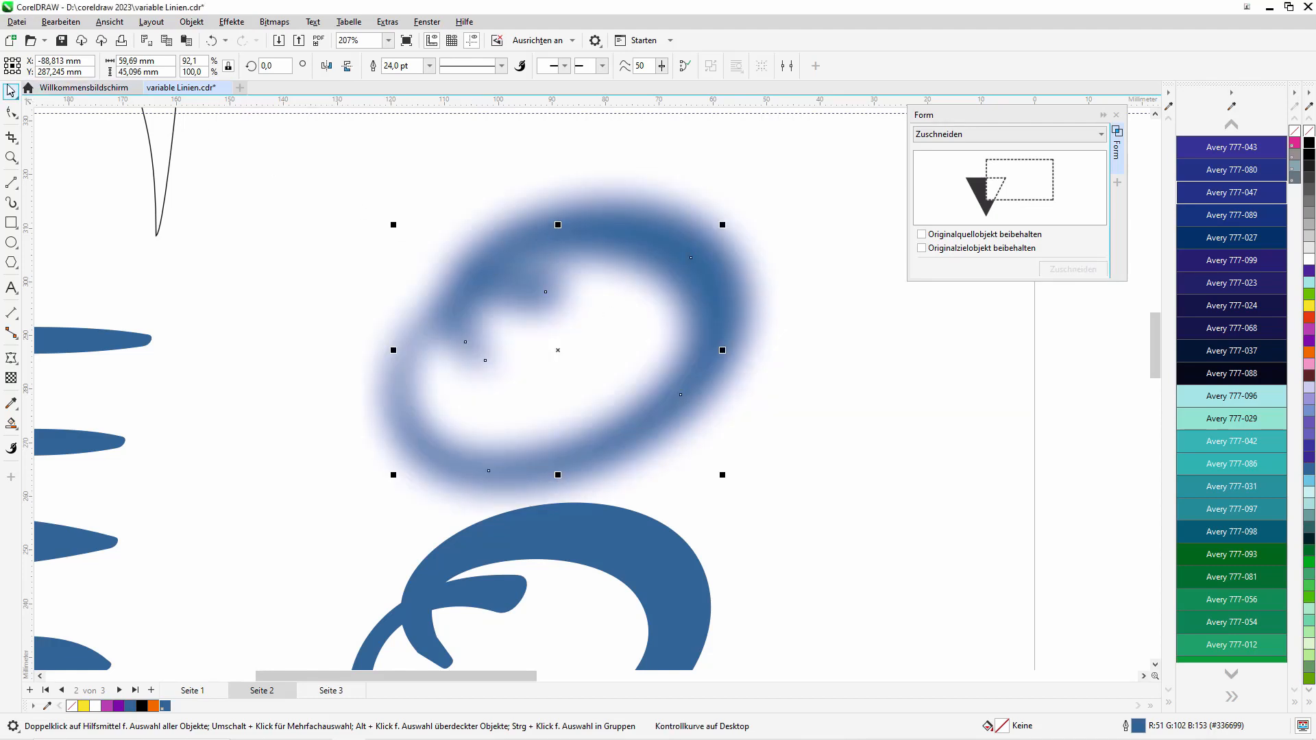
# - Move the blurred oval's upper-right curve node slightly outward and activate the variable outline tool
pyautogui.click(11, 112)
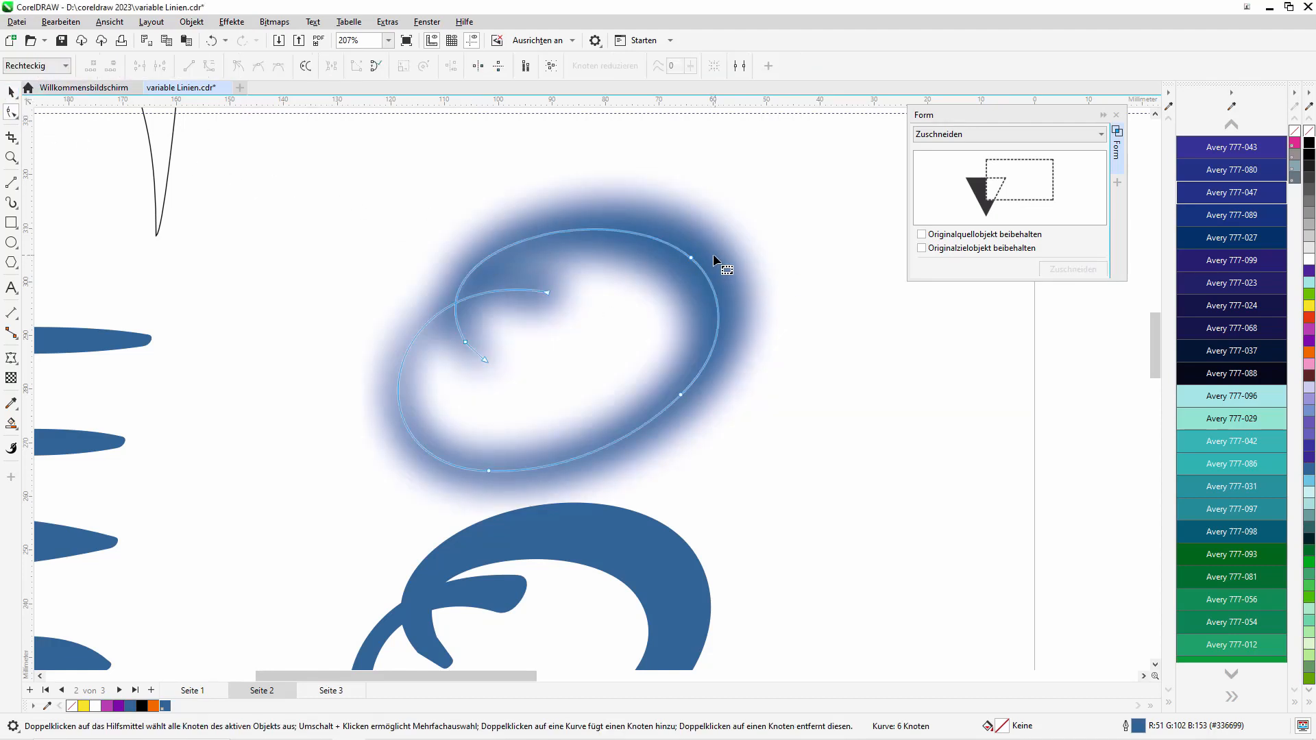
pyautogui.moveTo(691, 257)
pyautogui.mouseDown()
pyautogui.moveTo(686, 267)
pyautogui.moveTo(699, 259)
pyautogui.mouseUp()
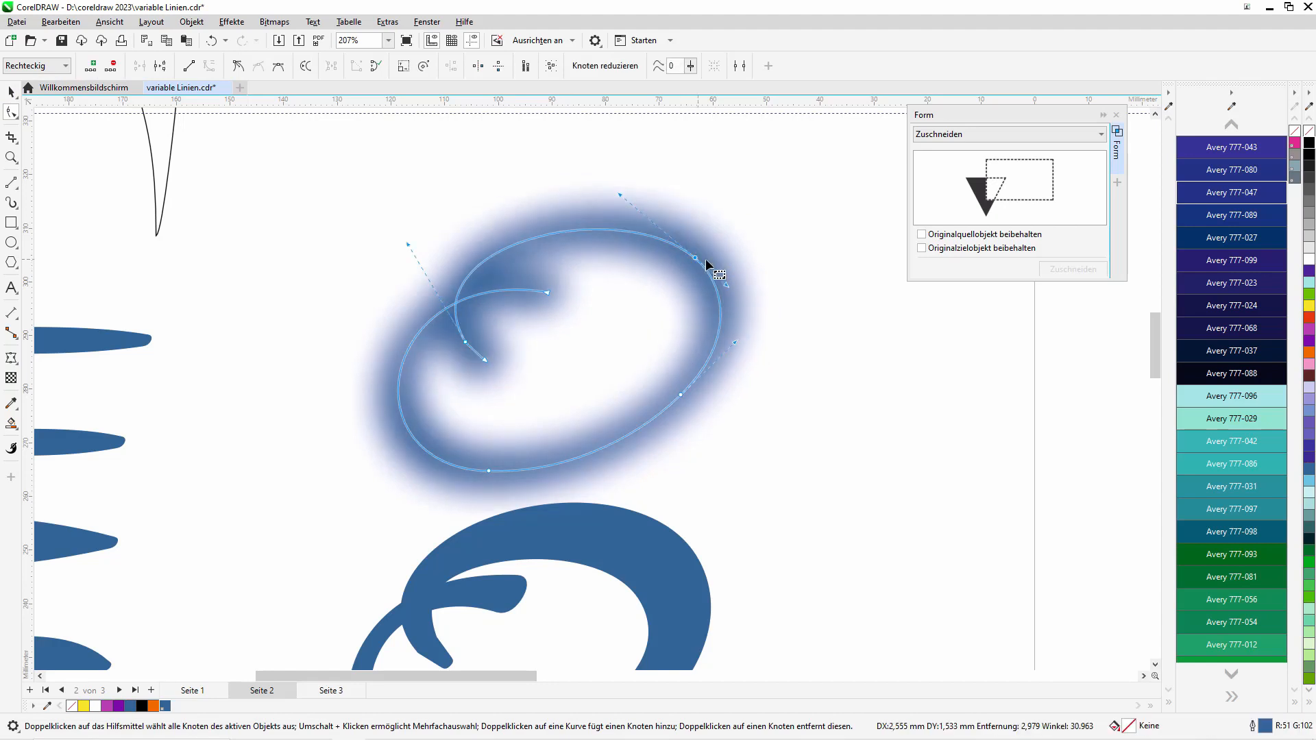
pyautogui.click(11, 449)
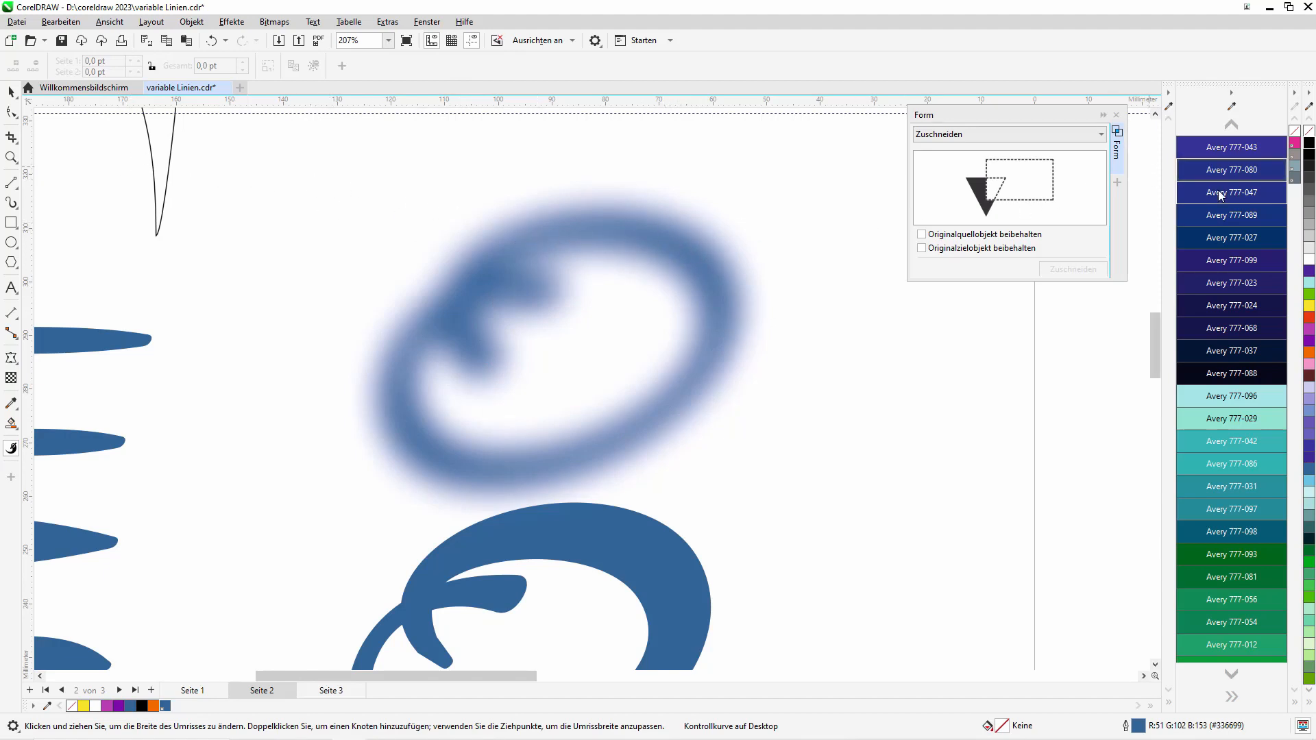
# - Show the Objekte docker, enlarge it, switch off the blur effect on the topmost oval's curve entry, and deselect the oval
pyautogui.moveTo(1046, 120); pyautogui.dragTo(1012, 122)
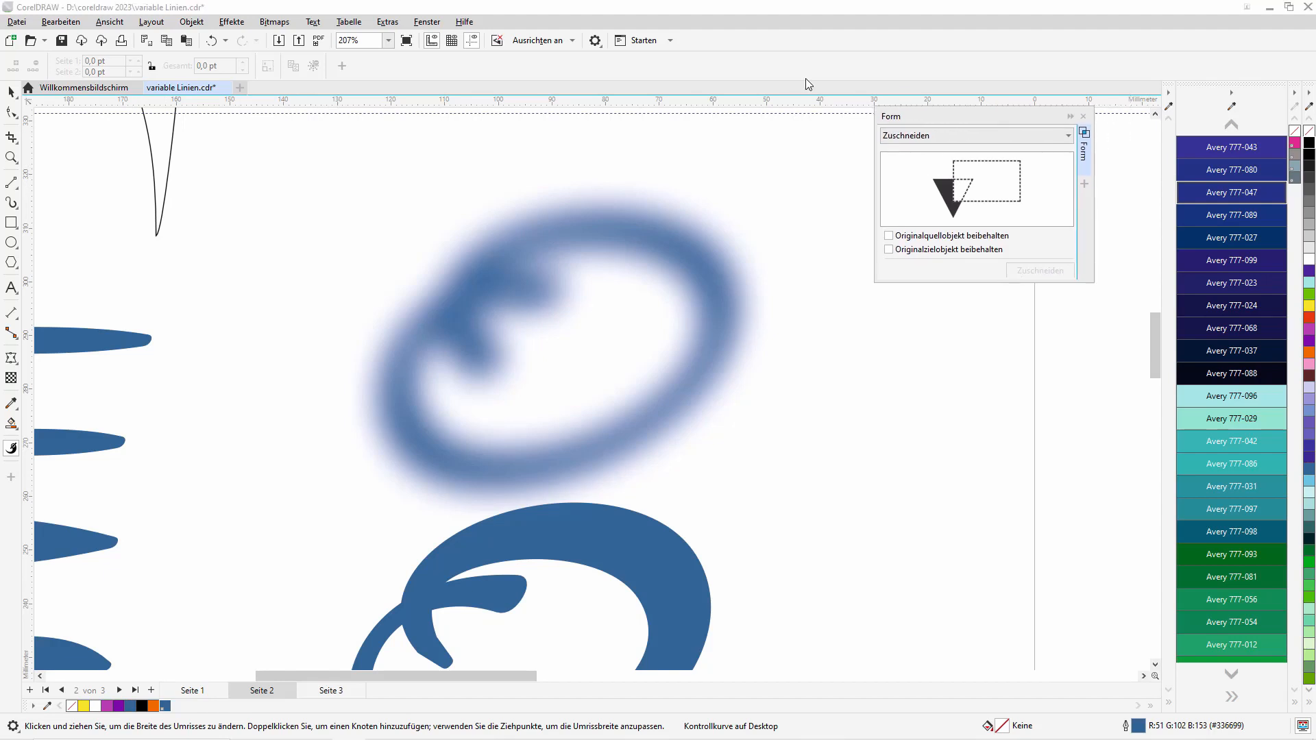
pyautogui.click(426, 22)
pyautogui.moveTo(483, 205)
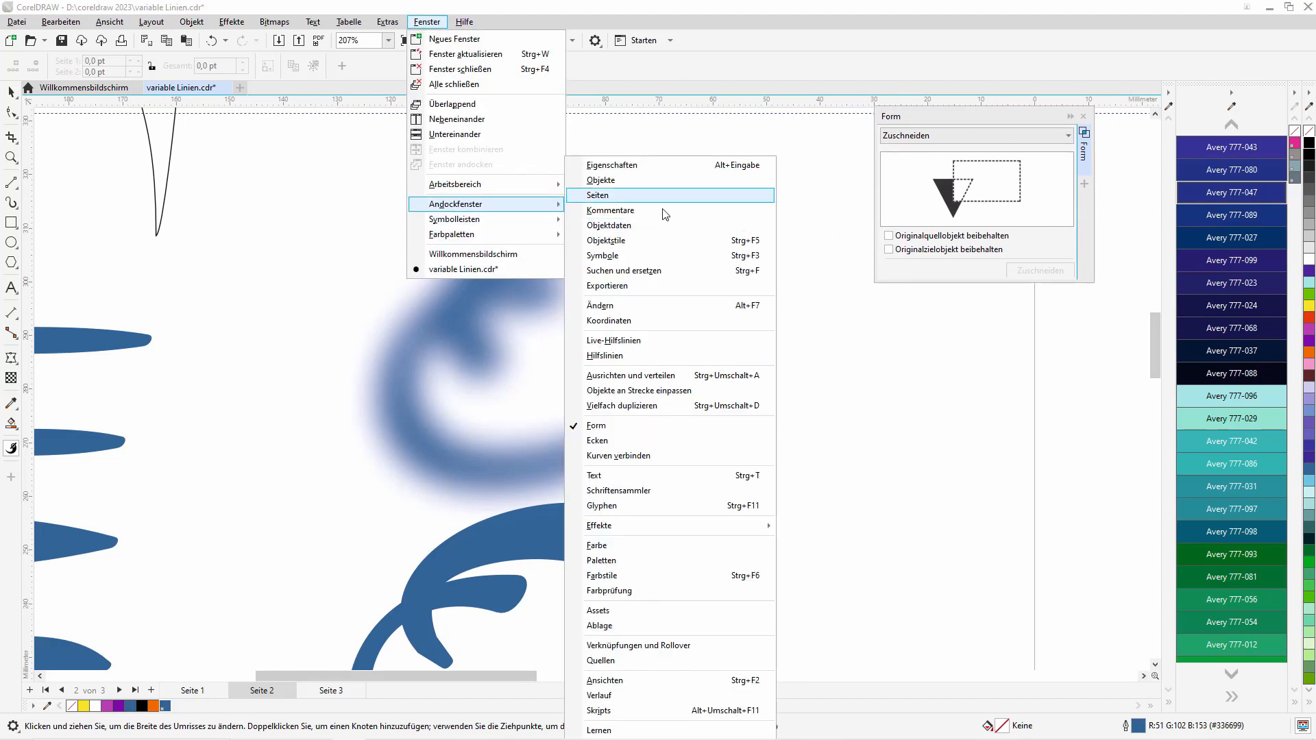
pyautogui.click(660, 180)
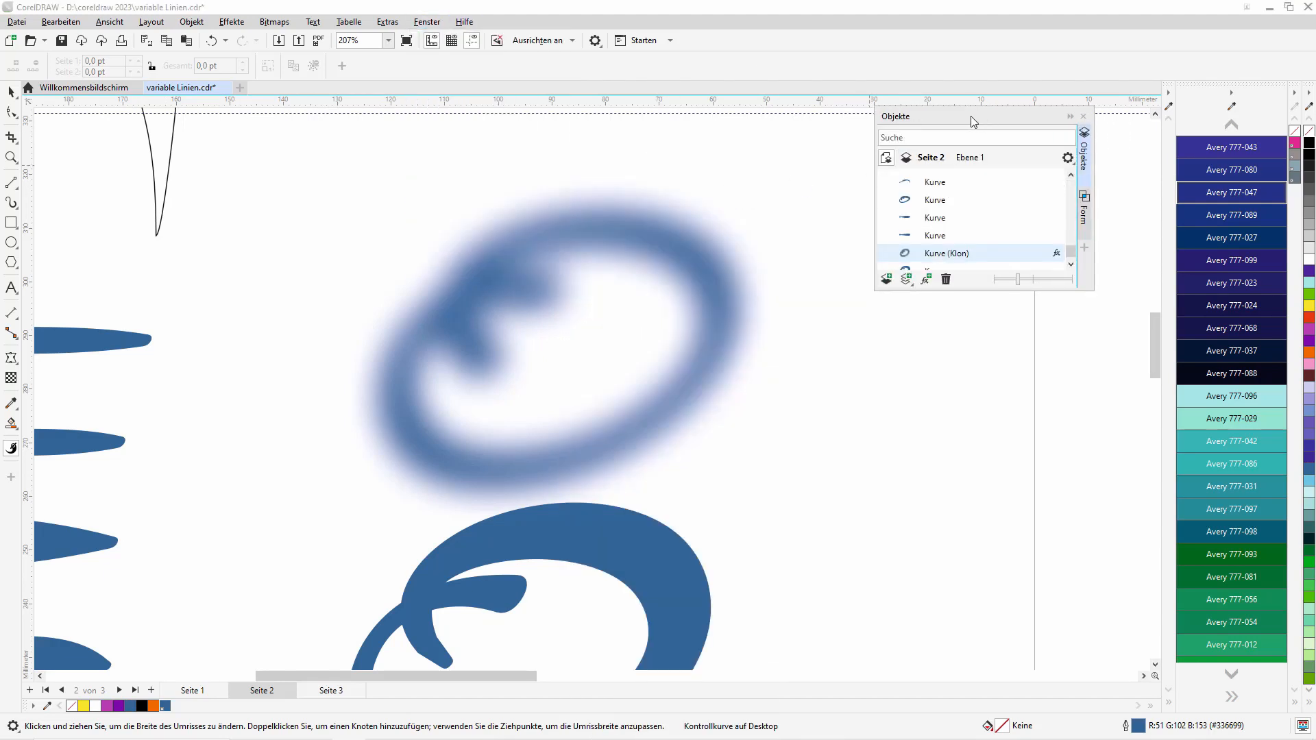
pyautogui.moveTo(978, 118); pyautogui.dragTo(956, 117)
pyautogui.moveTo(990, 291); pyautogui.dragTo(1016, 438)
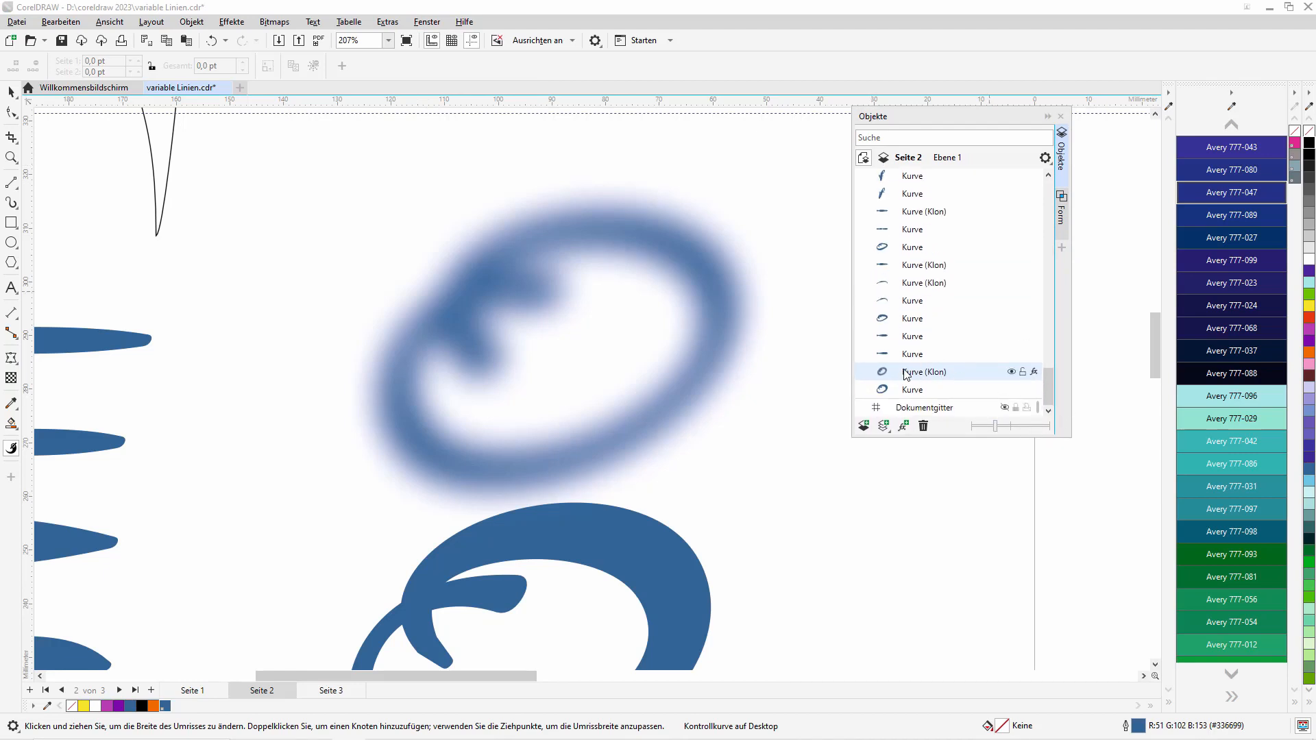
pyautogui.click(1037, 372)
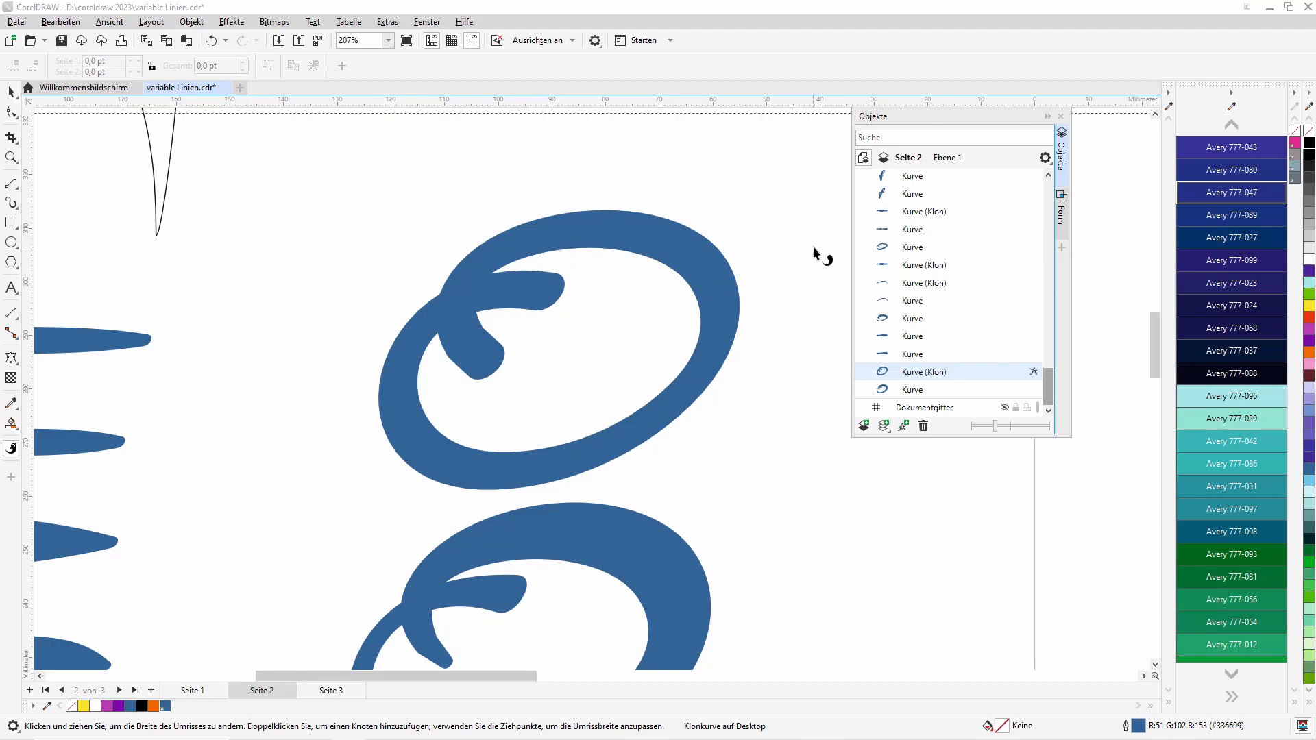
pyautogui.click(11, 92)
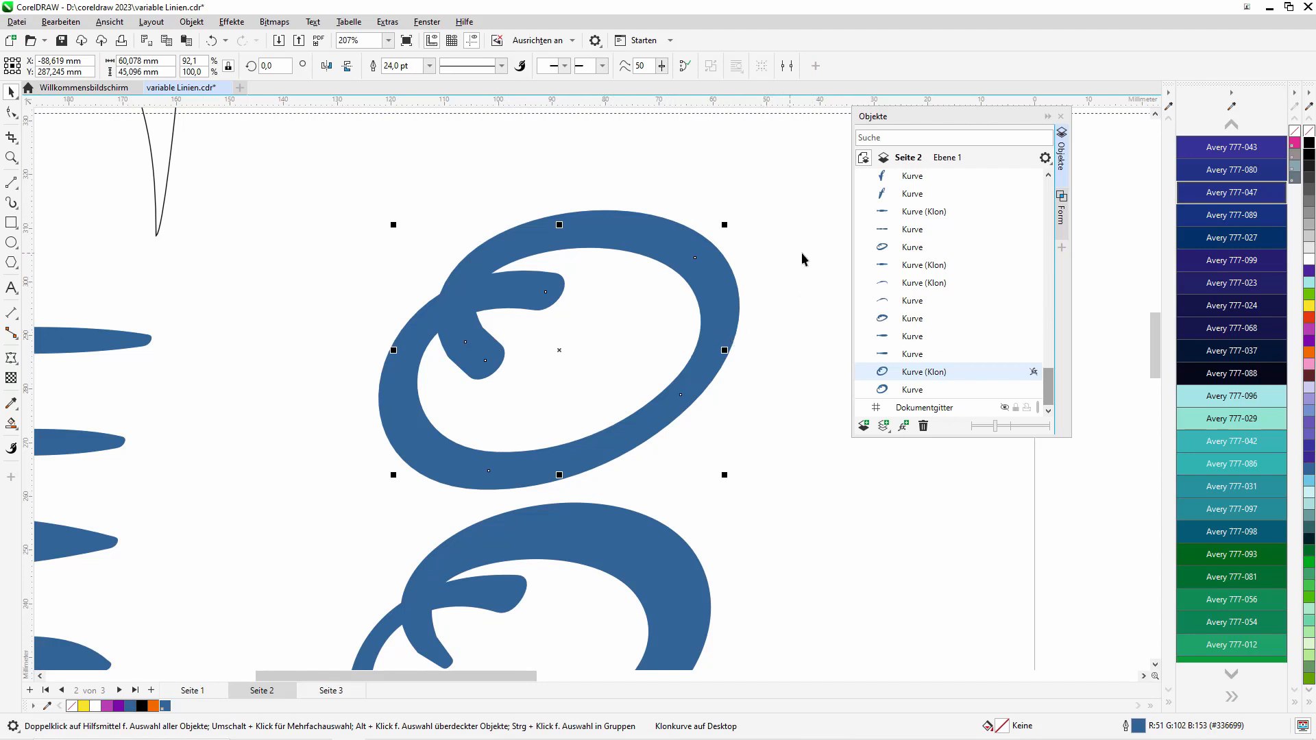
pyautogui.click(809, 279)
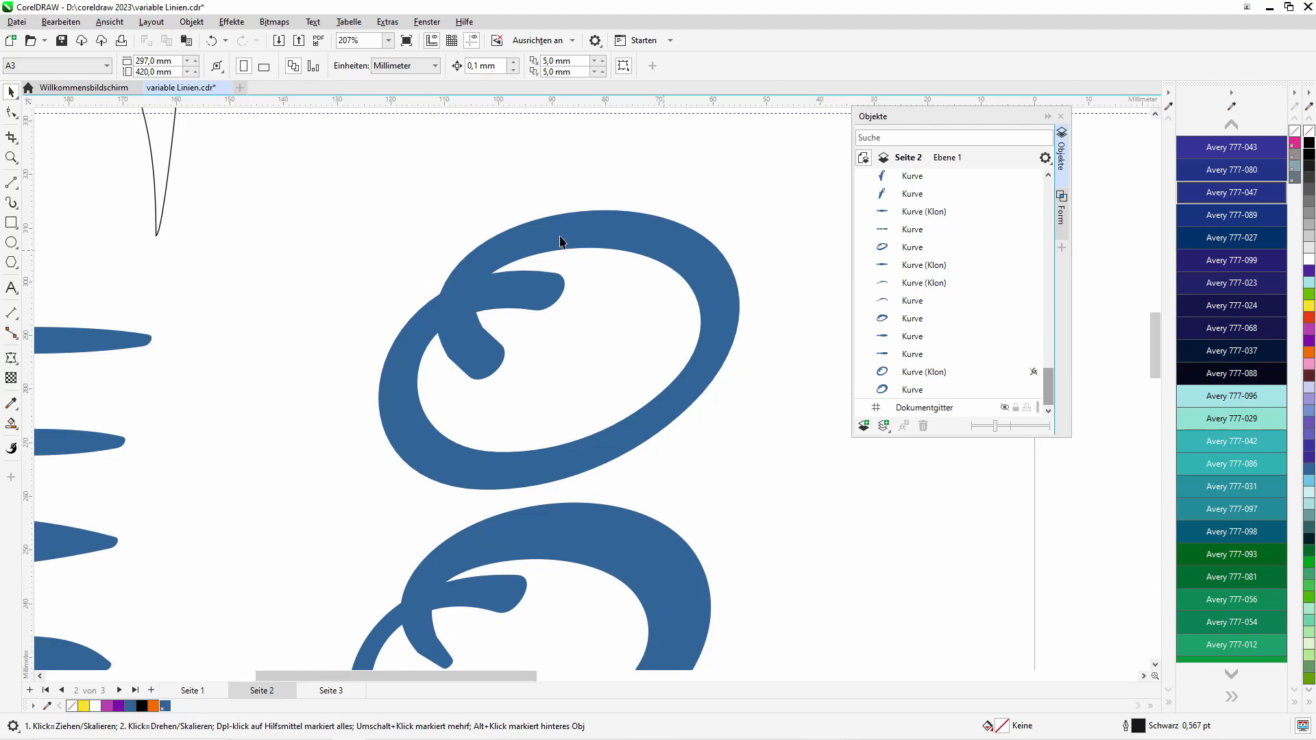
# - Select the entire black Sign lettering on Seite 1 and convert its outlines to objects
pyautogui.doubleClick(11, 157)
pyautogui.moveTo(506, 257); pyautogui.dragTo(976, 504)
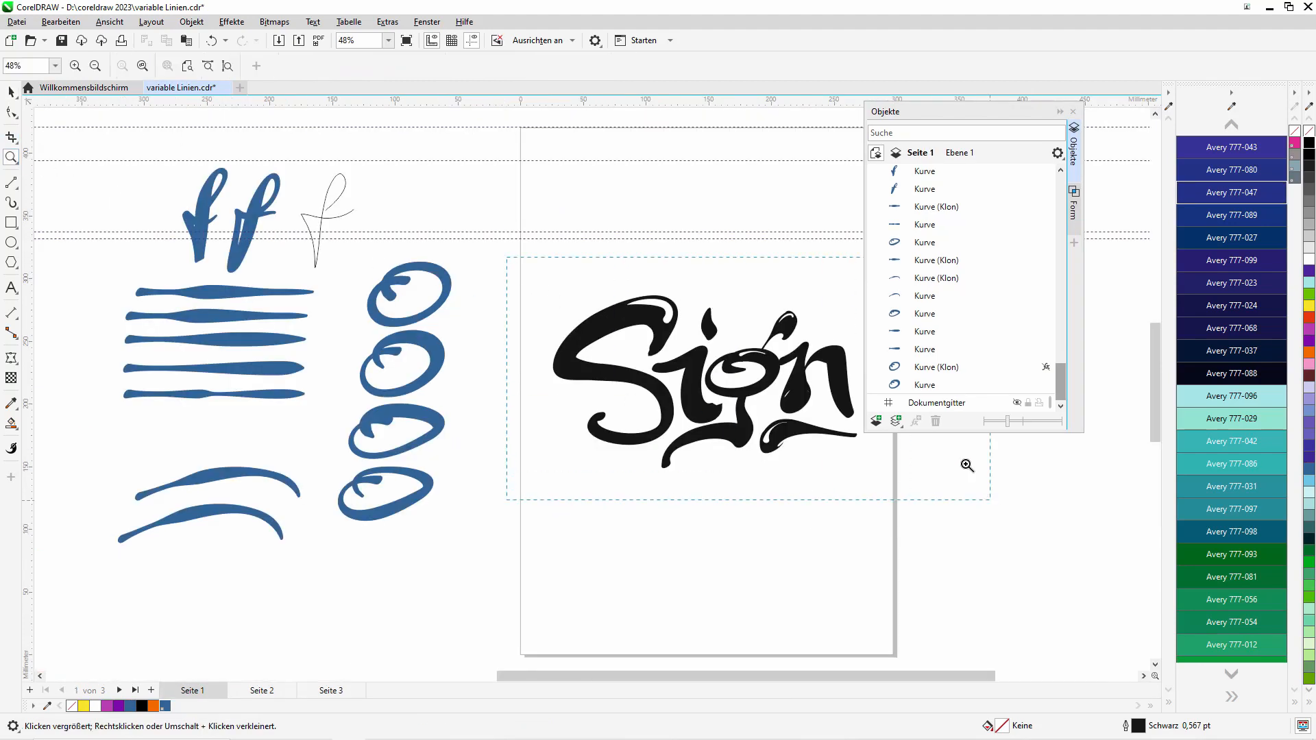
pyautogui.click(11, 91)
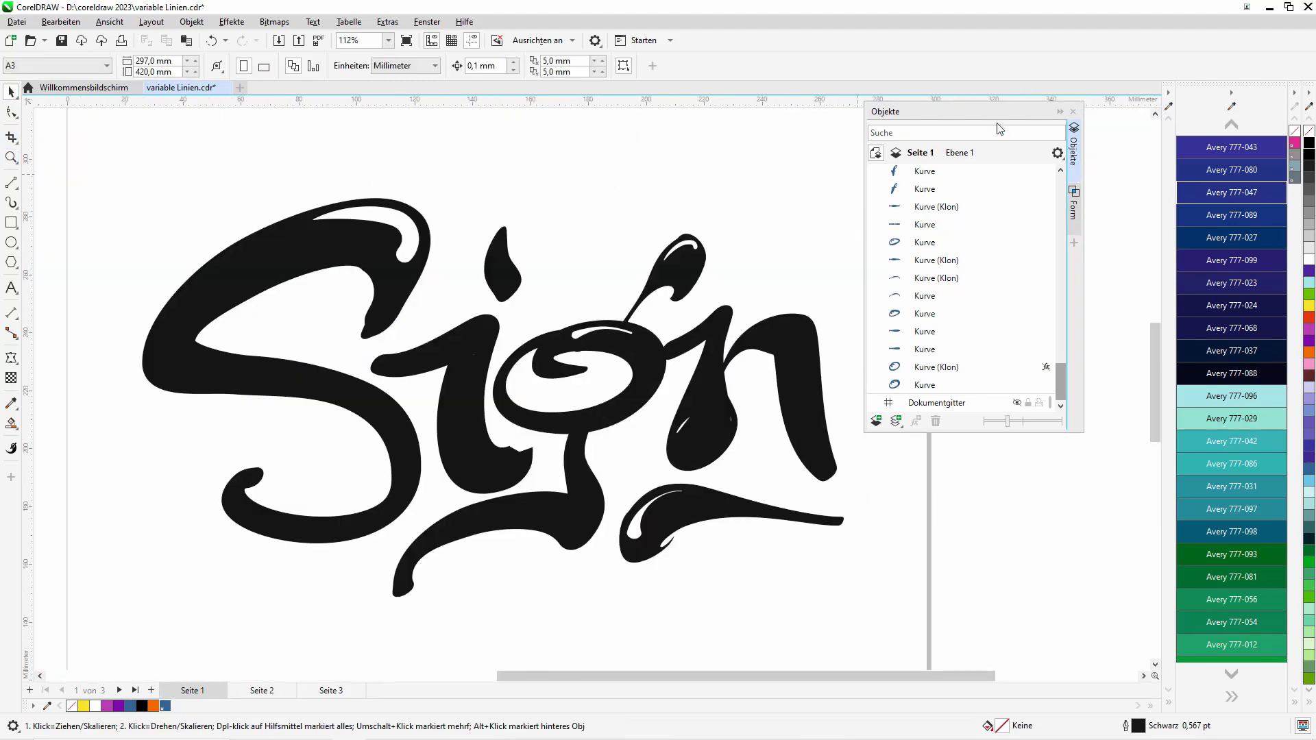
pyautogui.moveTo(998, 125); pyautogui.dragTo(1040, 133)
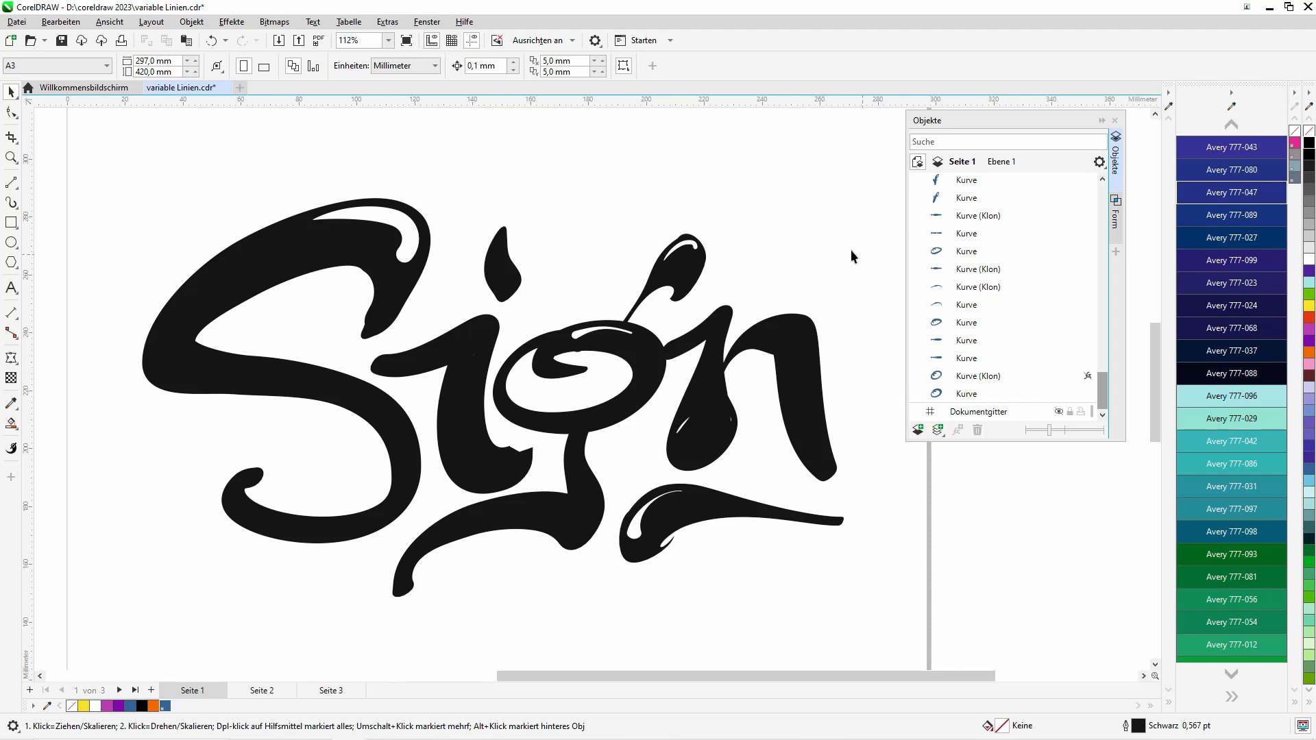
pyautogui.moveTo(111, 158); pyautogui.dragTo(923, 658)
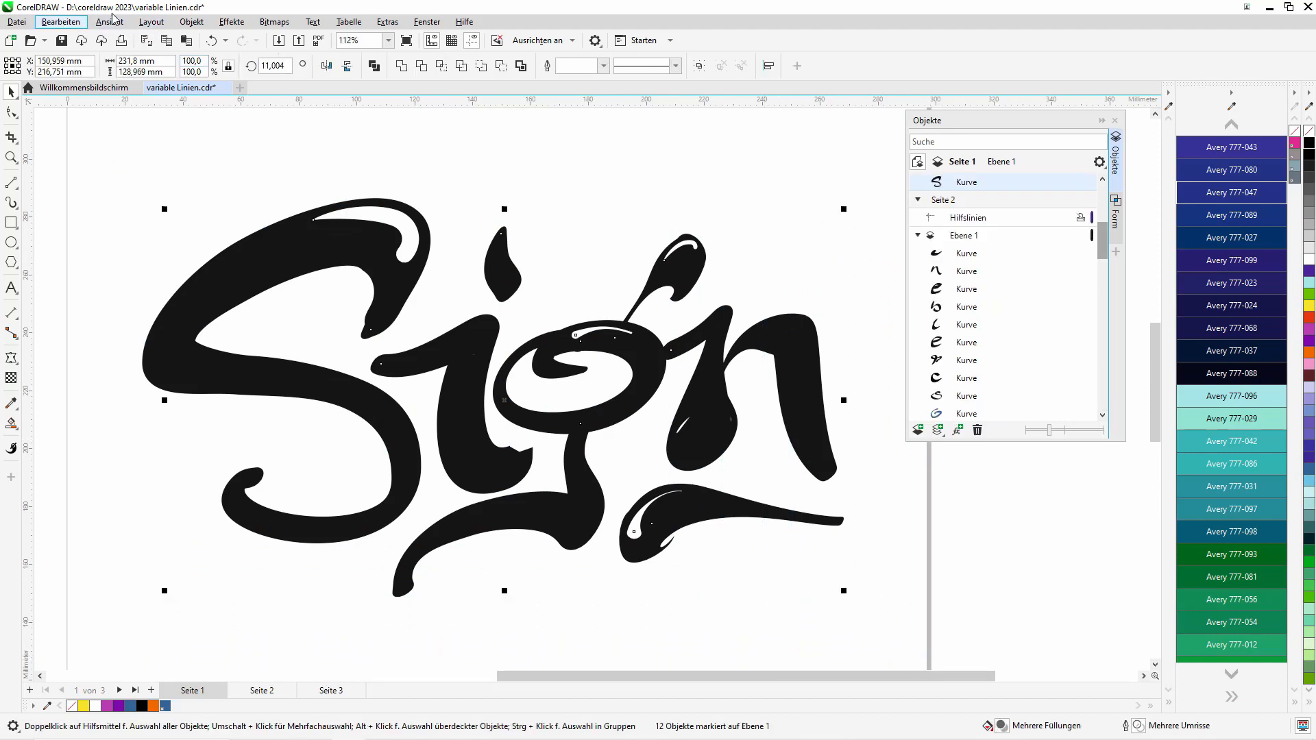
pyautogui.click(192, 21)
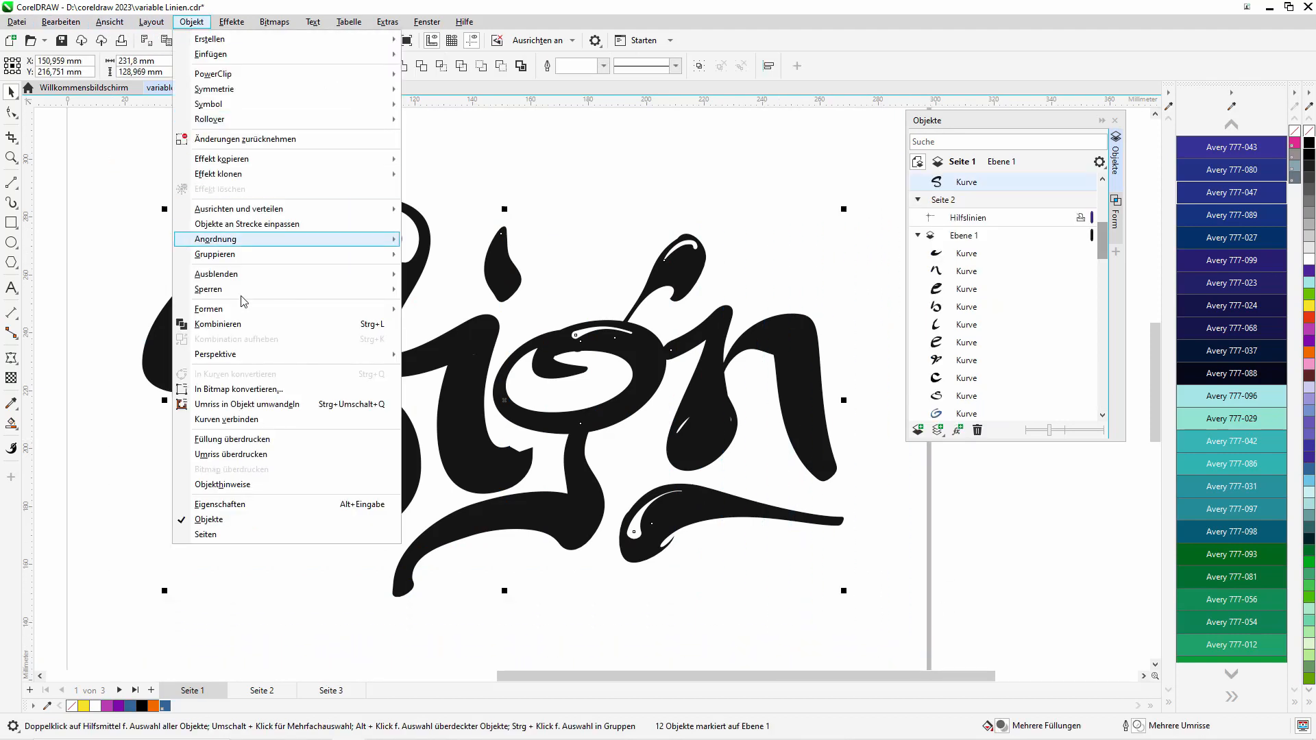
pyautogui.click(304, 405)
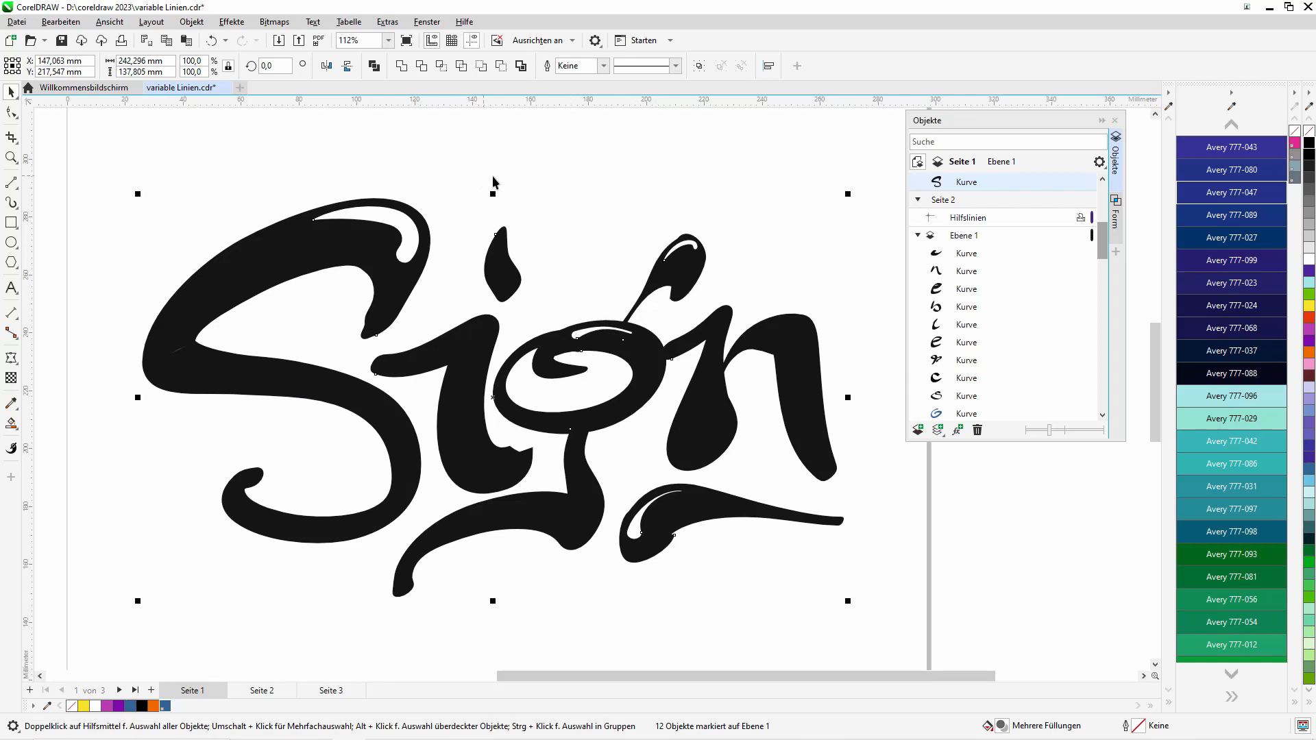
# - Switch the view mode to Umriss and inspect the stray lines at the outer bend of the S
pyautogui.click(110, 21)
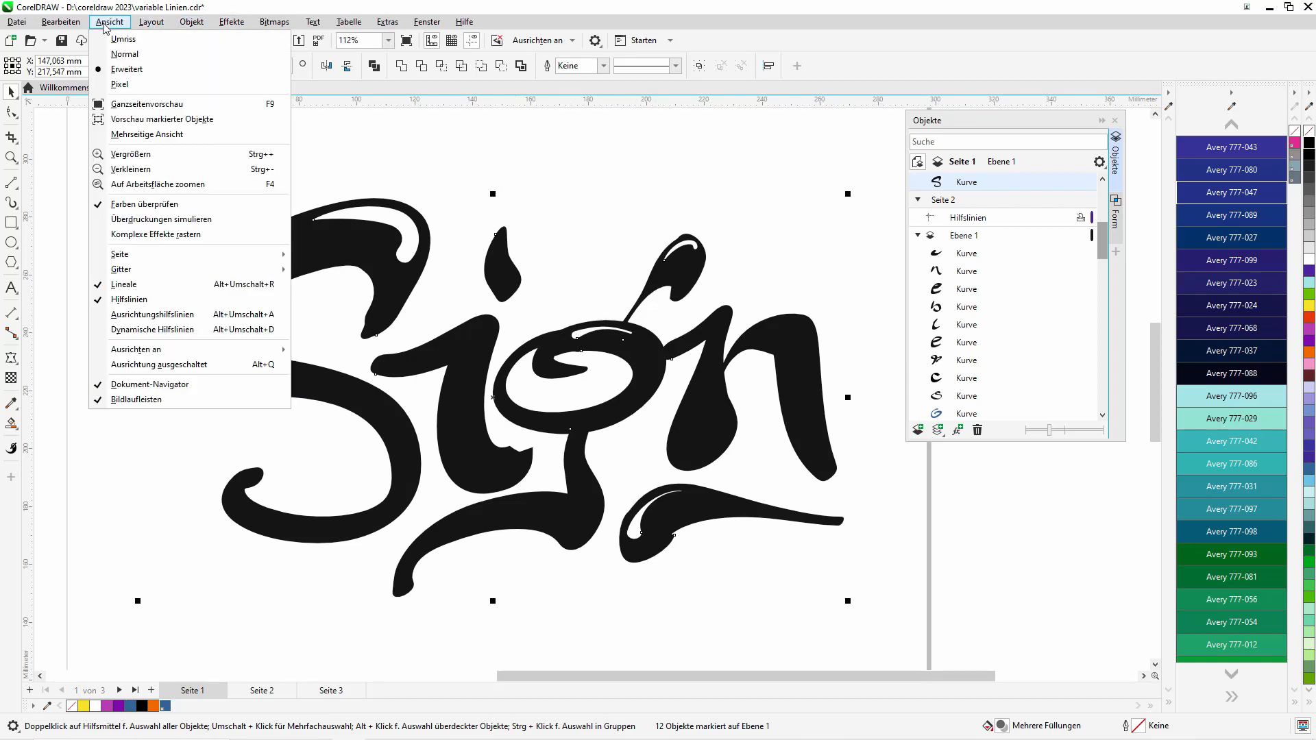
pyautogui.click(124, 39)
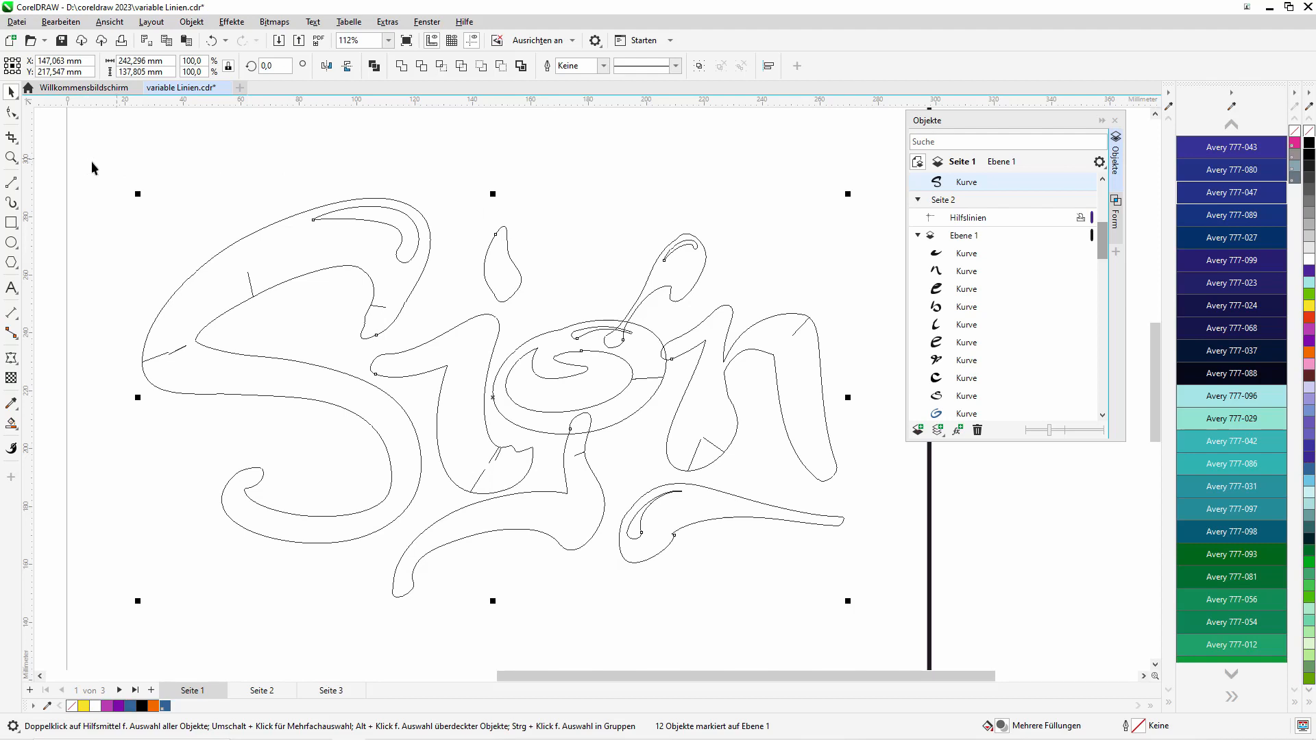
pyautogui.press('z')
pyautogui.moveTo(118, 282); pyautogui.dragTo(309, 399)
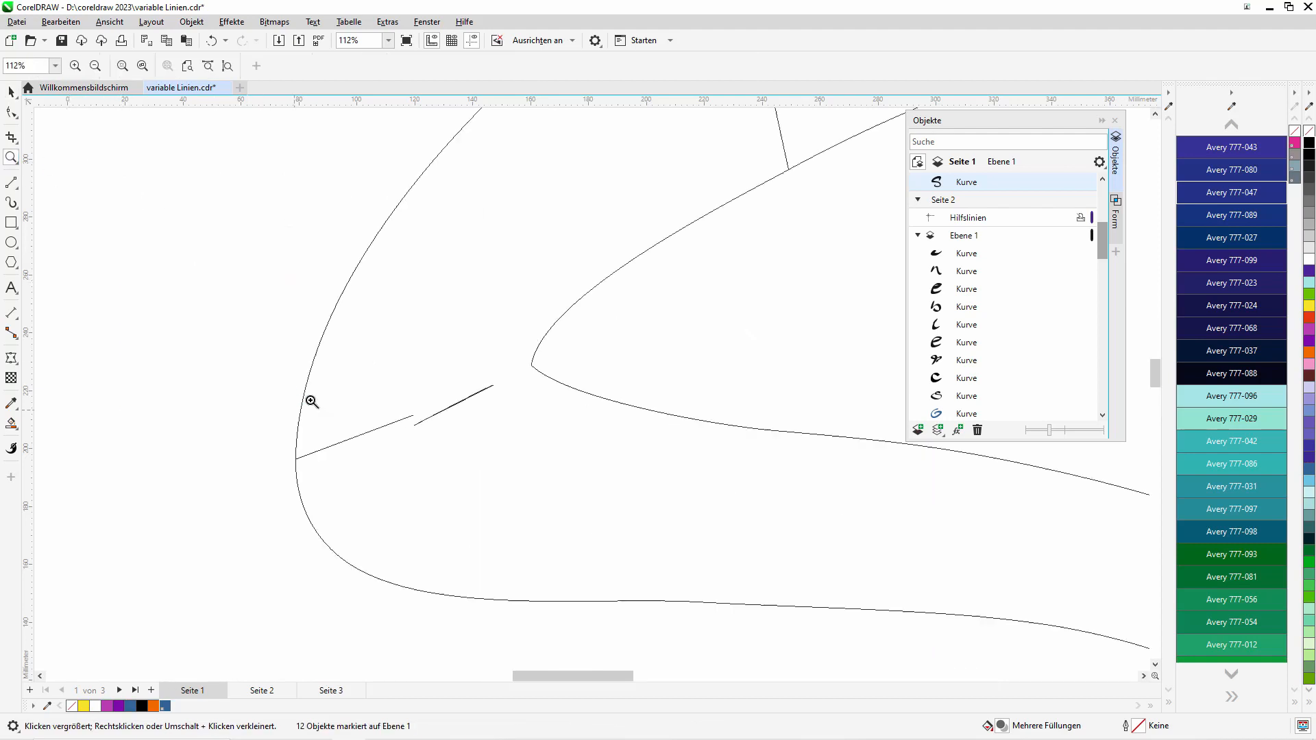
# - Delete the surplus nodes that form the stray lines inside the S shape
pyautogui.click(12, 113)
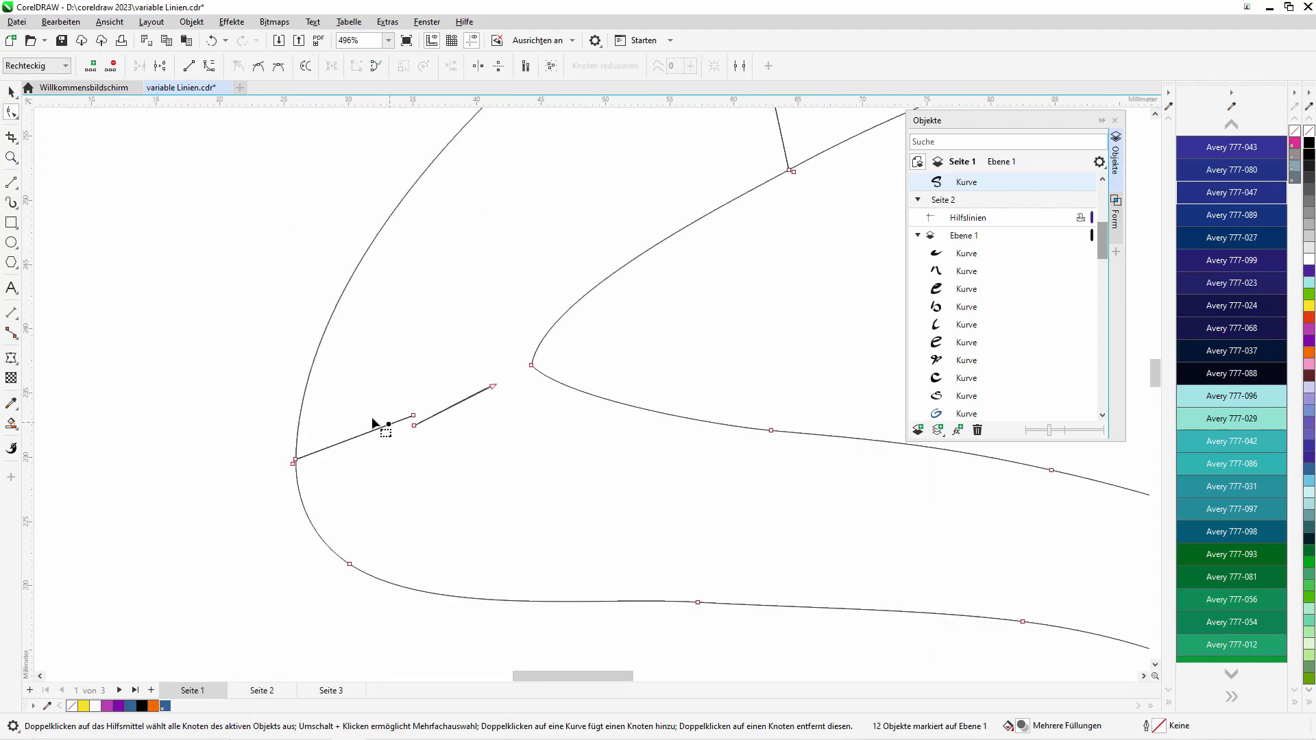
pyautogui.click(779, 373)
pyautogui.scroll(2, 1153, 375)
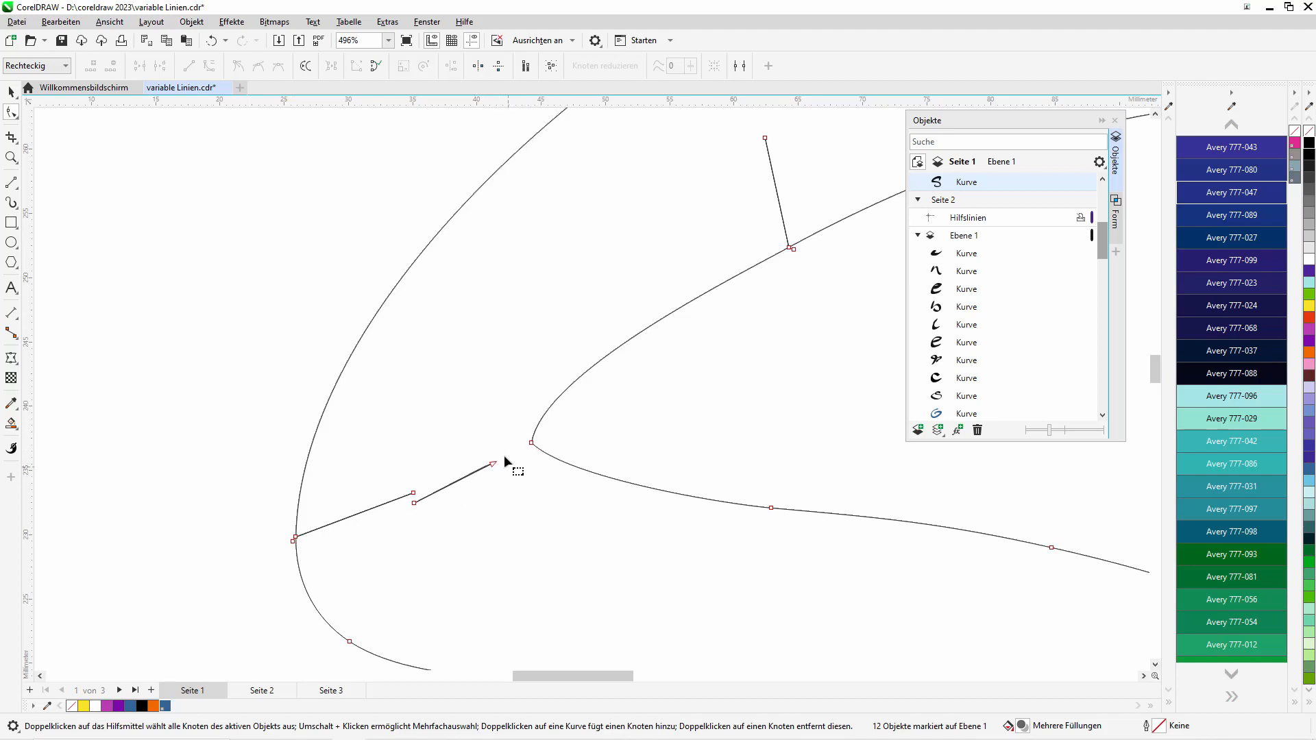
pyautogui.moveTo(493, 464); pyautogui.dragTo(409, 524)
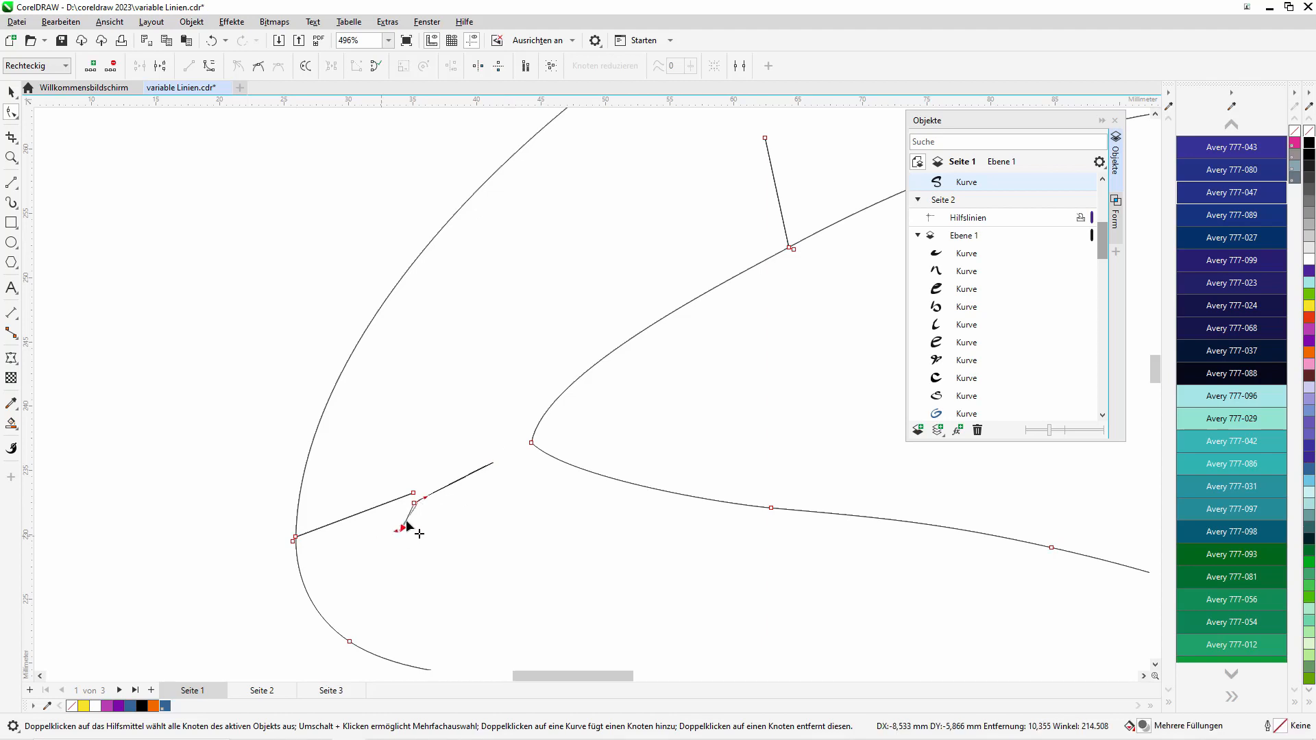
pyautogui.click(532, 481)
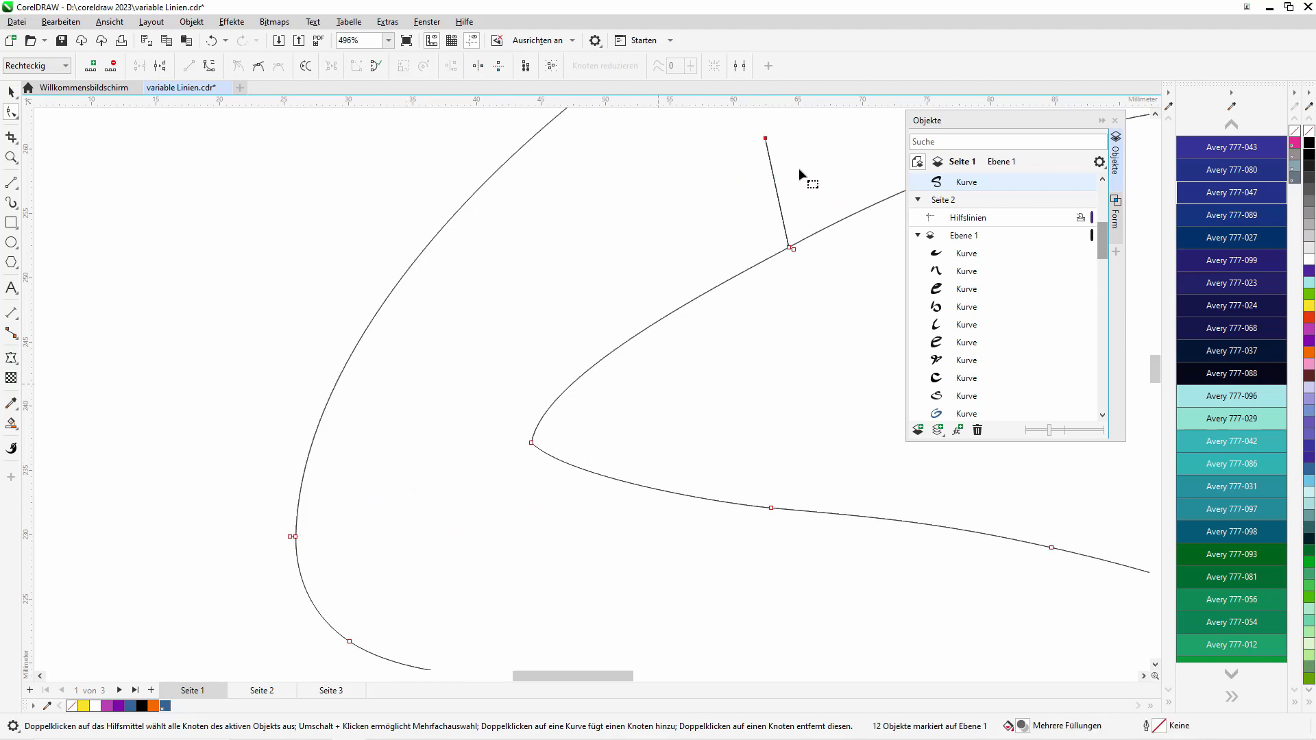
# - Delete the surplus nodes that form the stray lines in the n, at its upper arch and its lower loop
pyautogui.click(11, 157)
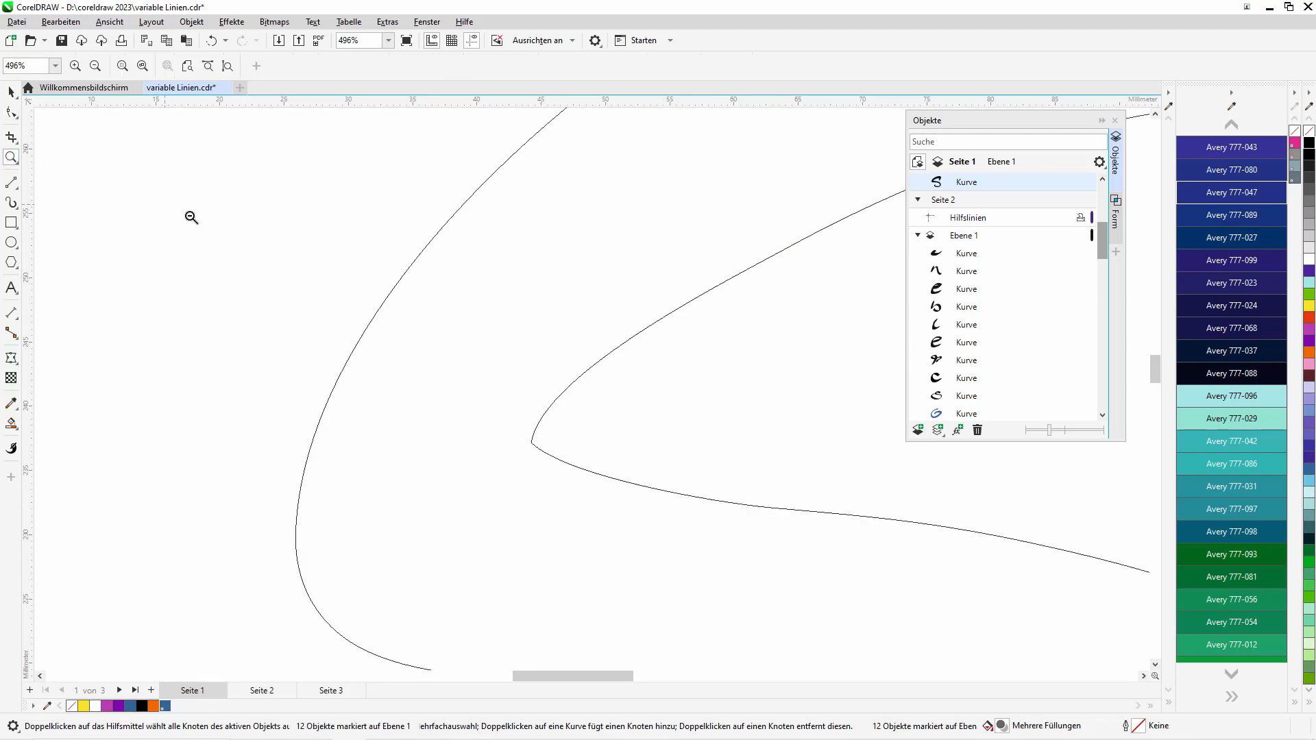
pyautogui.rightClick(192, 218)
pyautogui.moveTo(640, 272); pyautogui.dragTo(861, 389)
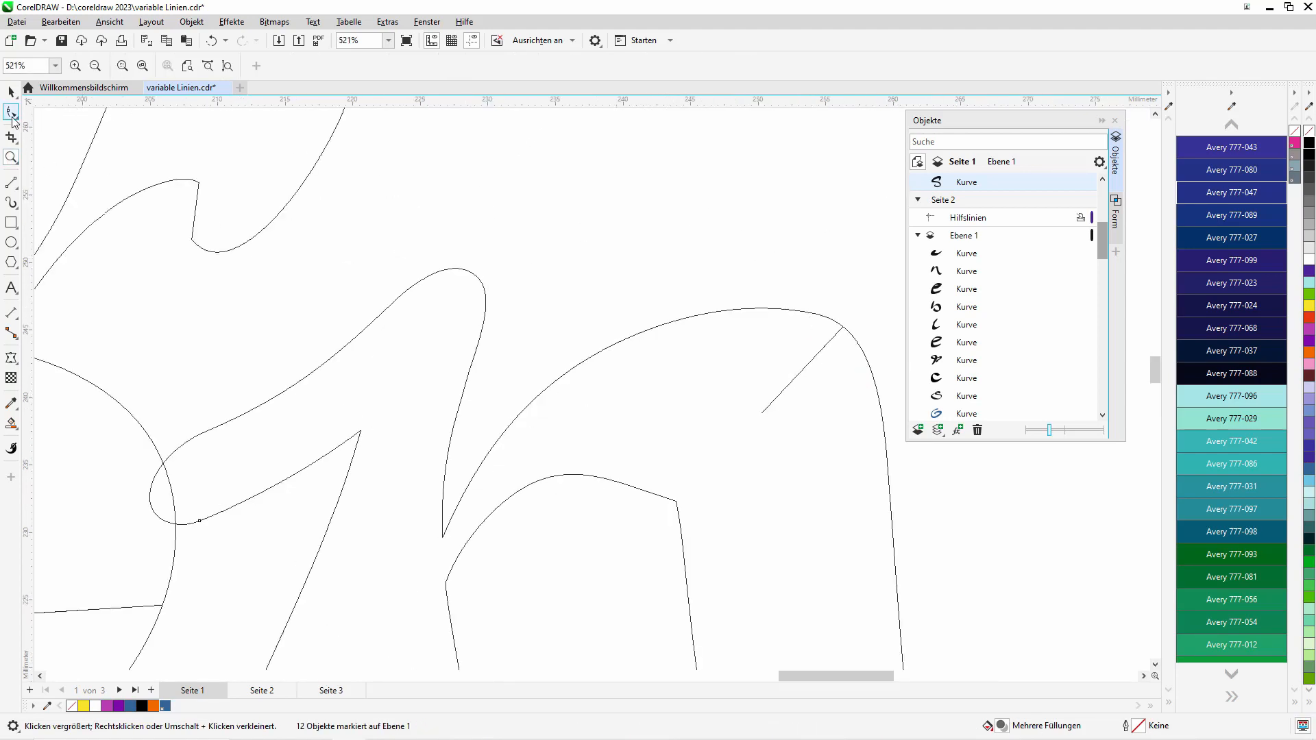
pyautogui.click(11, 111)
pyautogui.moveTo(746, 400); pyautogui.dragTo(794, 439)
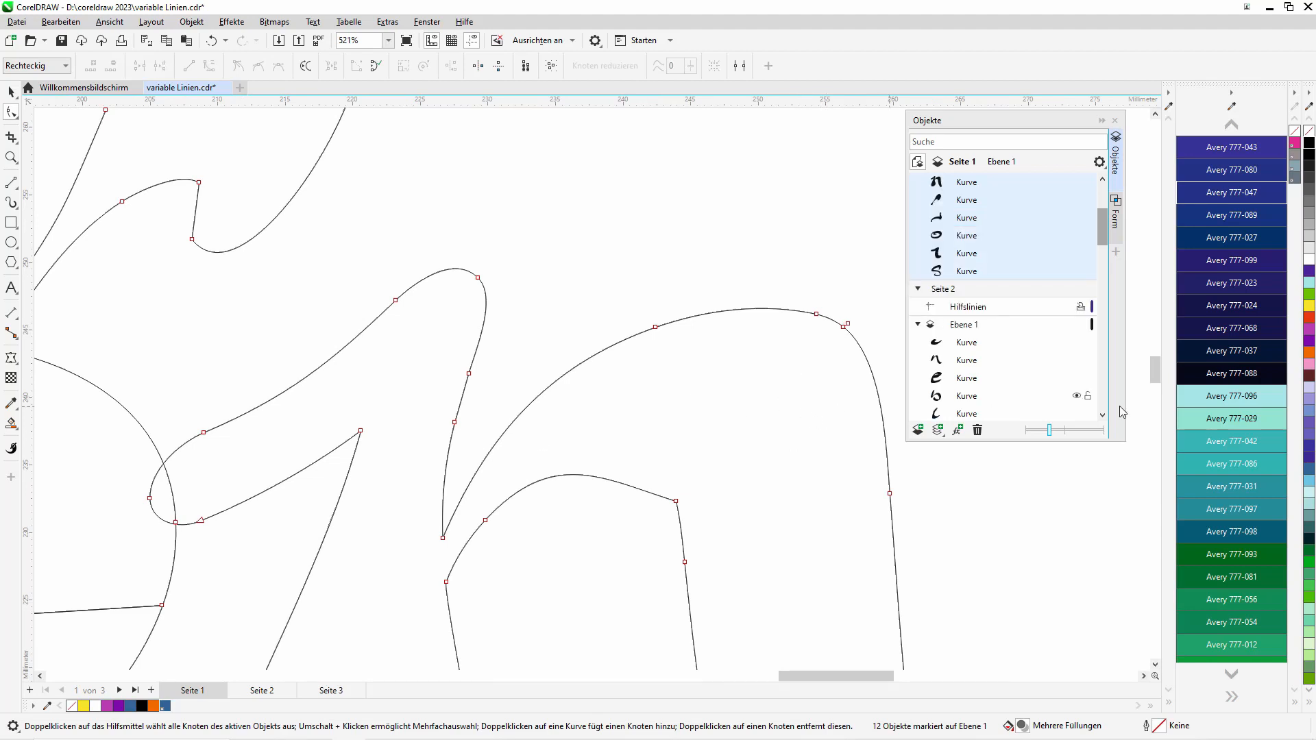
pyautogui.moveTo(1158, 380); pyautogui.dragTo(1159, 394)
pyautogui.moveTo(322, 439); pyautogui.dragTo(384, 480)
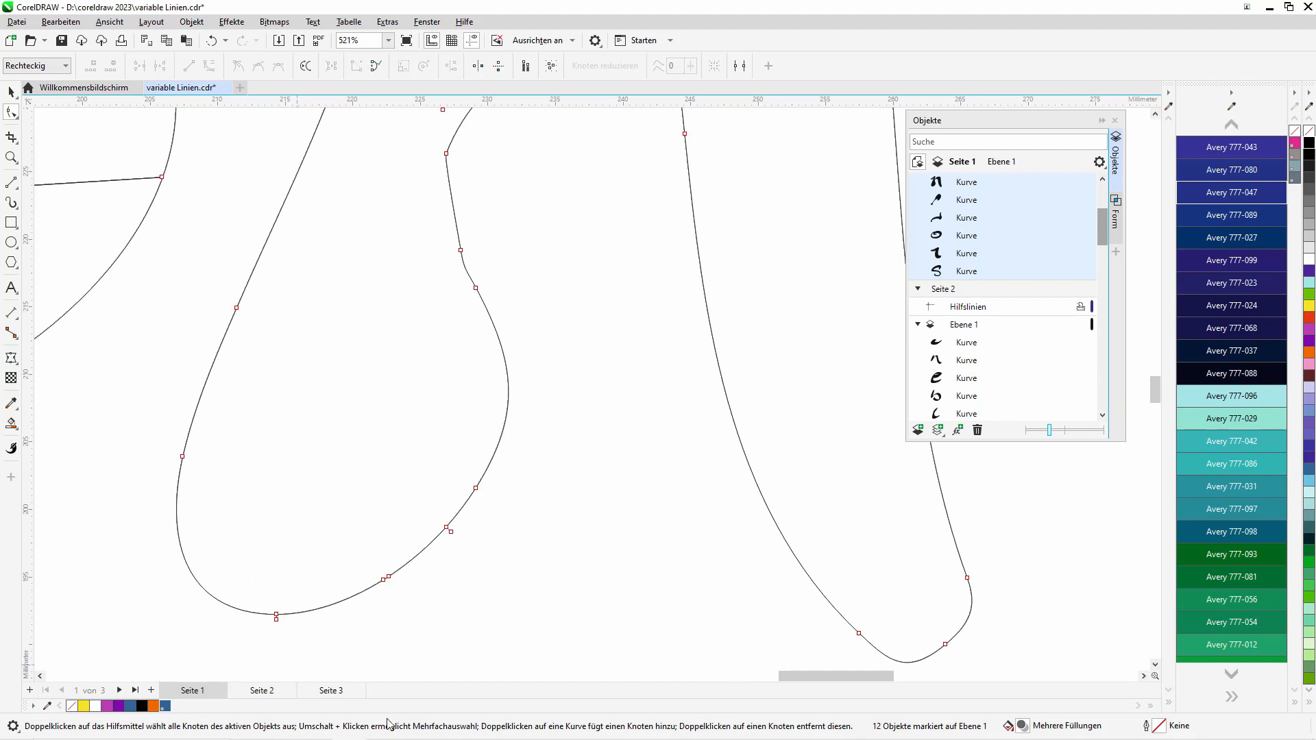
# - Switch the view mode back to Erweitert to show the filled Sign lettering
pyautogui.click(152, 22)
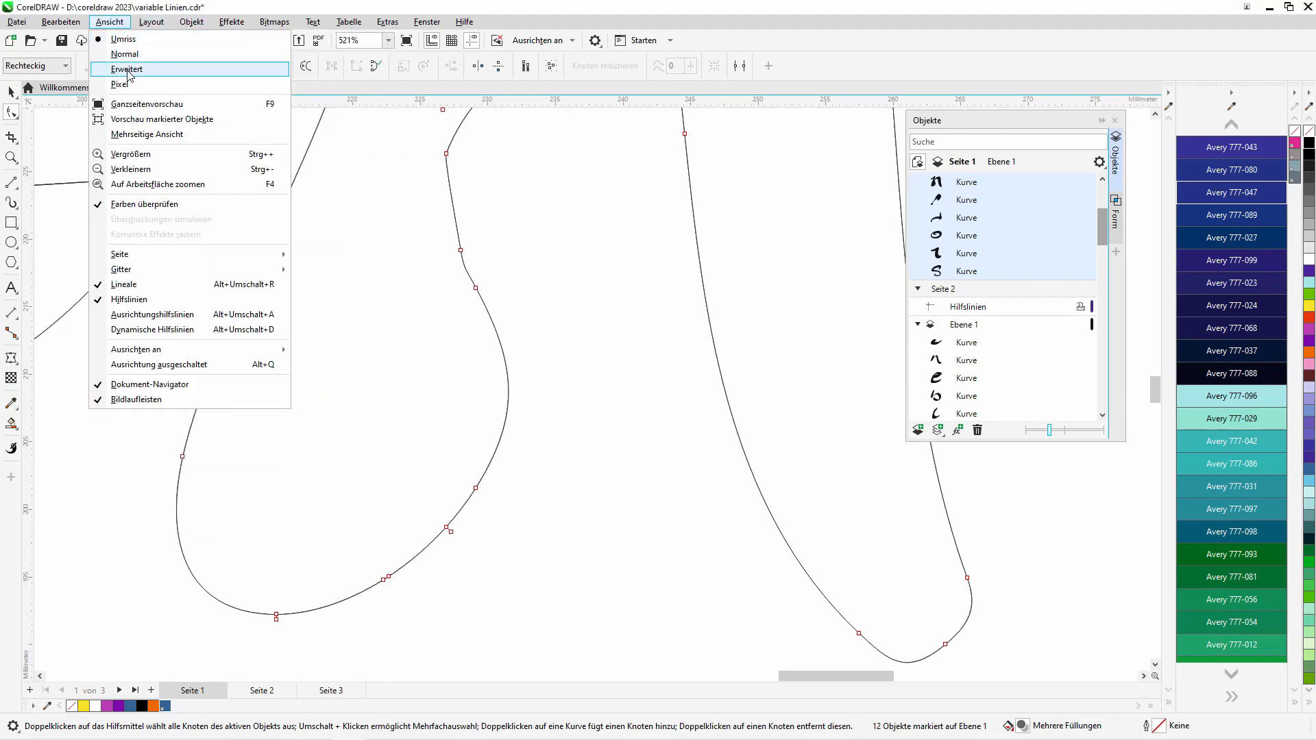
pyautogui.click(128, 70)
pyautogui.click(11, 157)
pyautogui.scroll(-5, 385, 255)
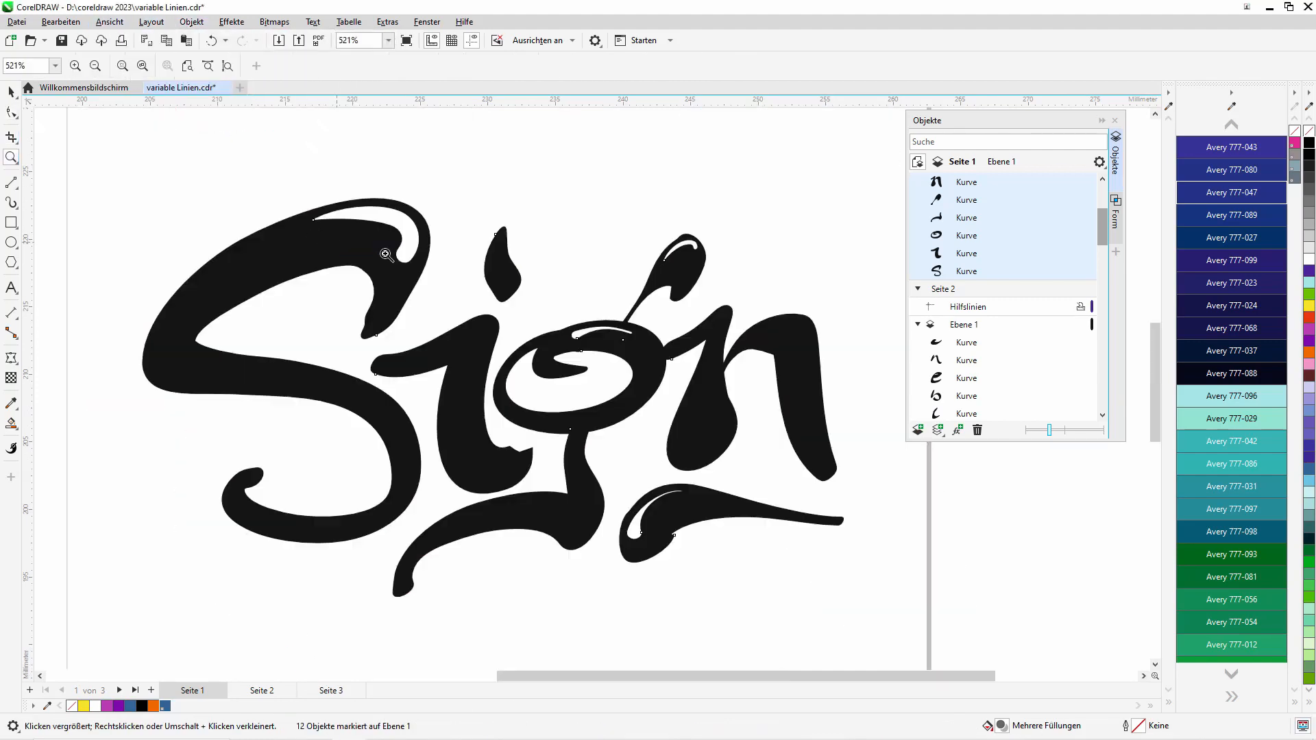
# - Deselect the Sign lettering and open page Seite 2
pyautogui.press('space')
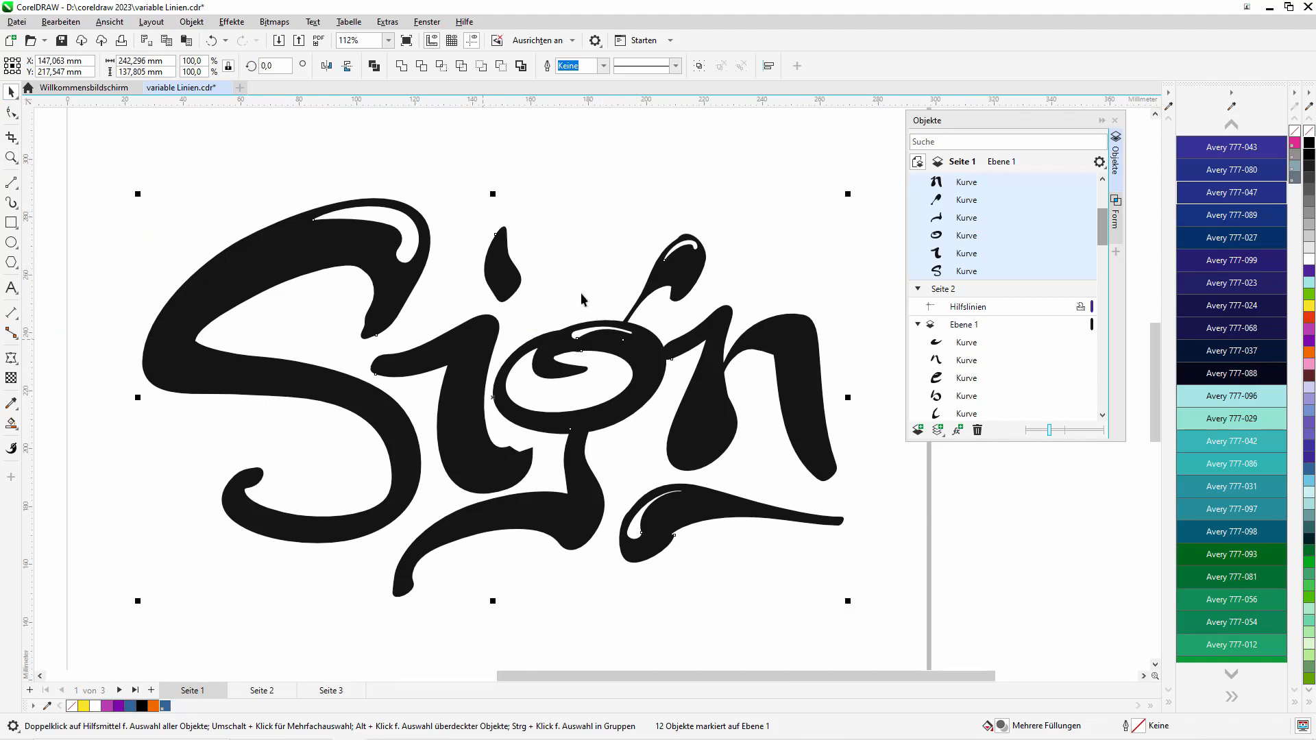
pyautogui.press('F4')
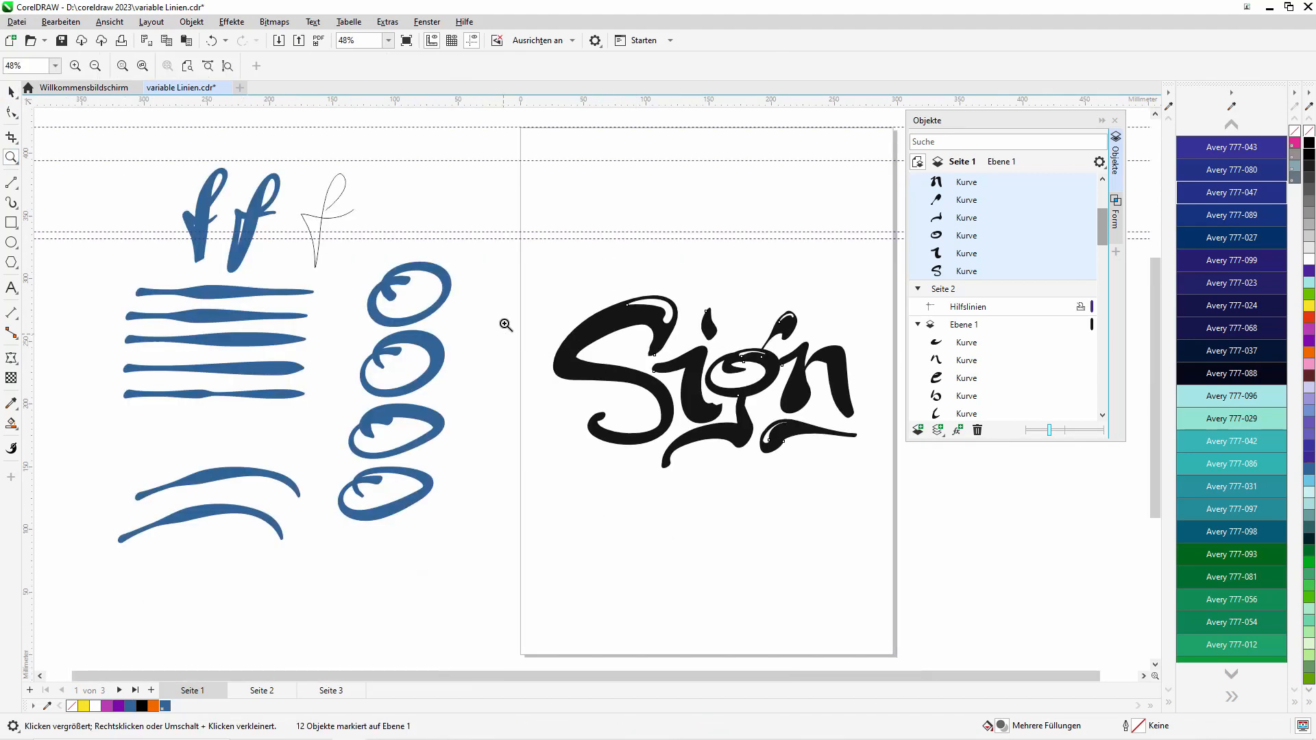
pyautogui.press('space')
pyautogui.click(595, 539)
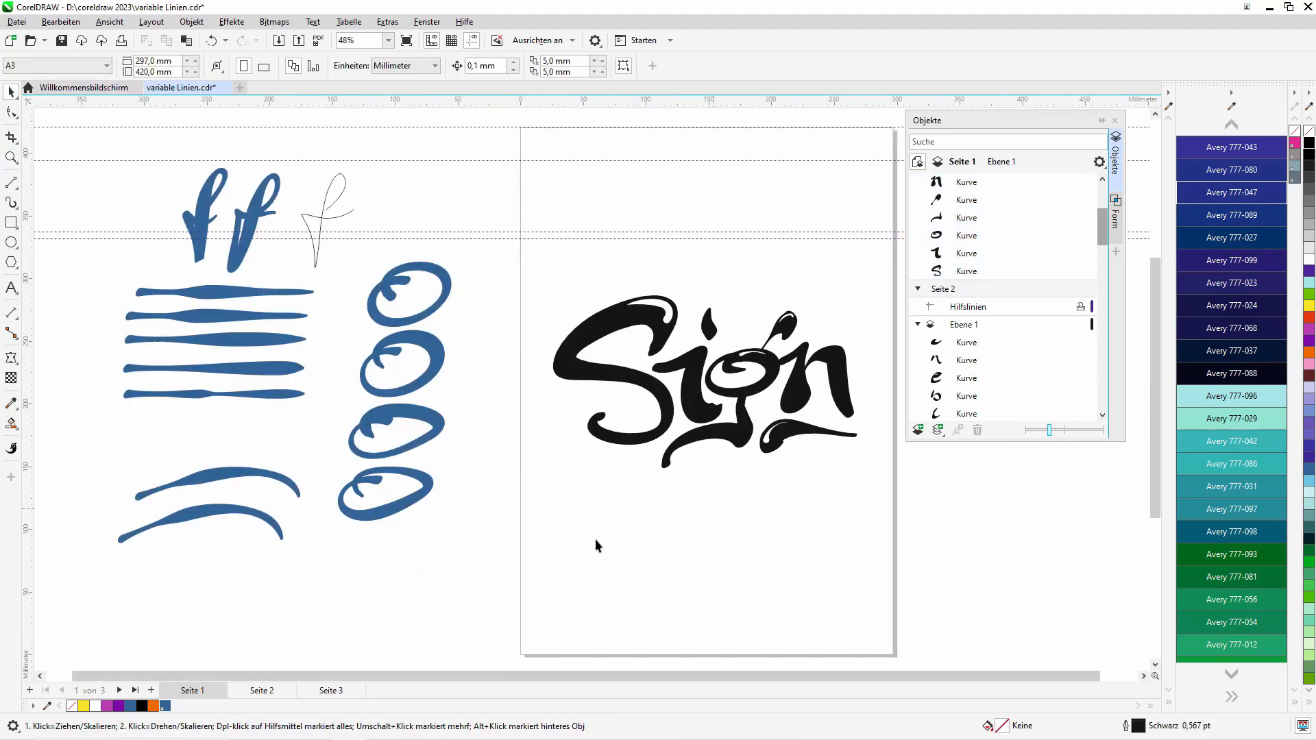
pyautogui.click(267, 690)
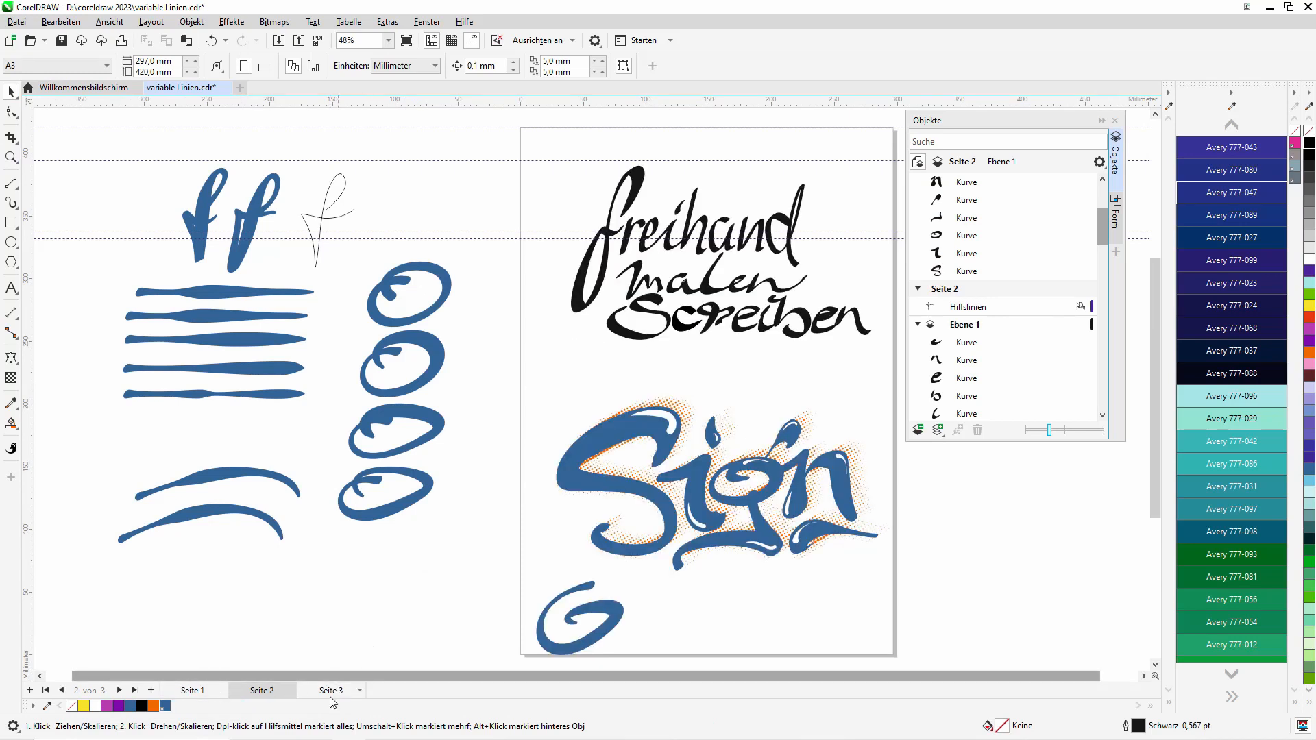